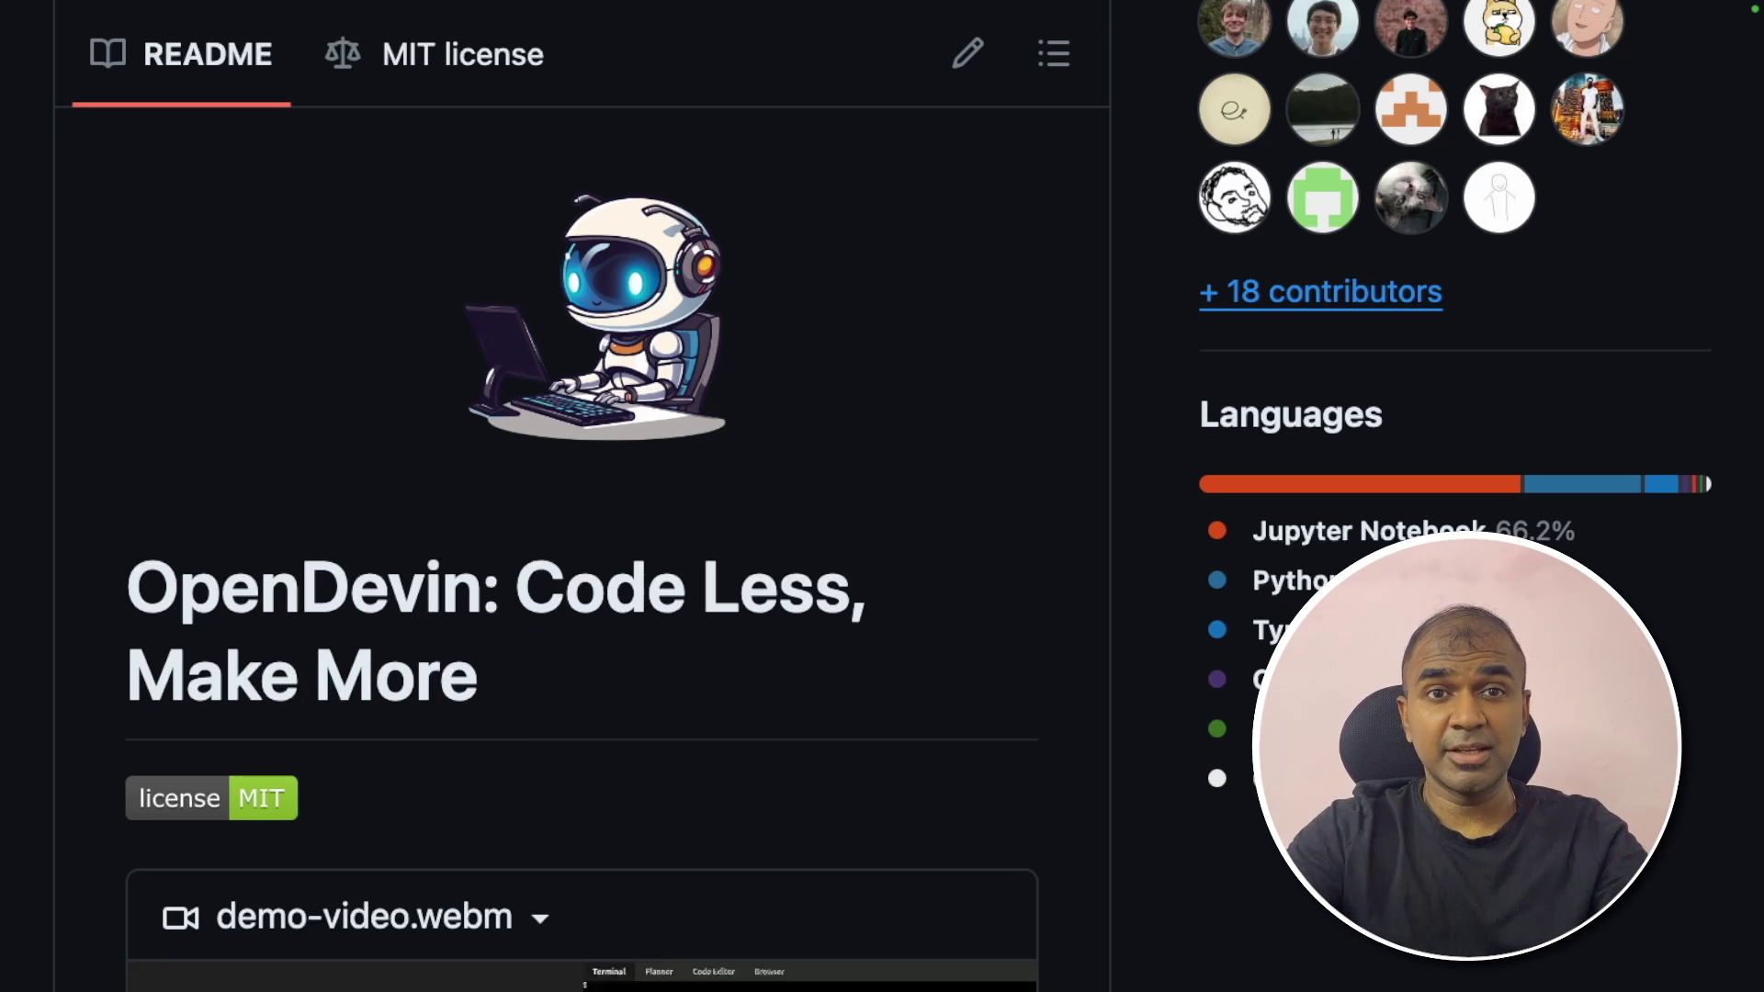
scroll(883, 497, up, 1)
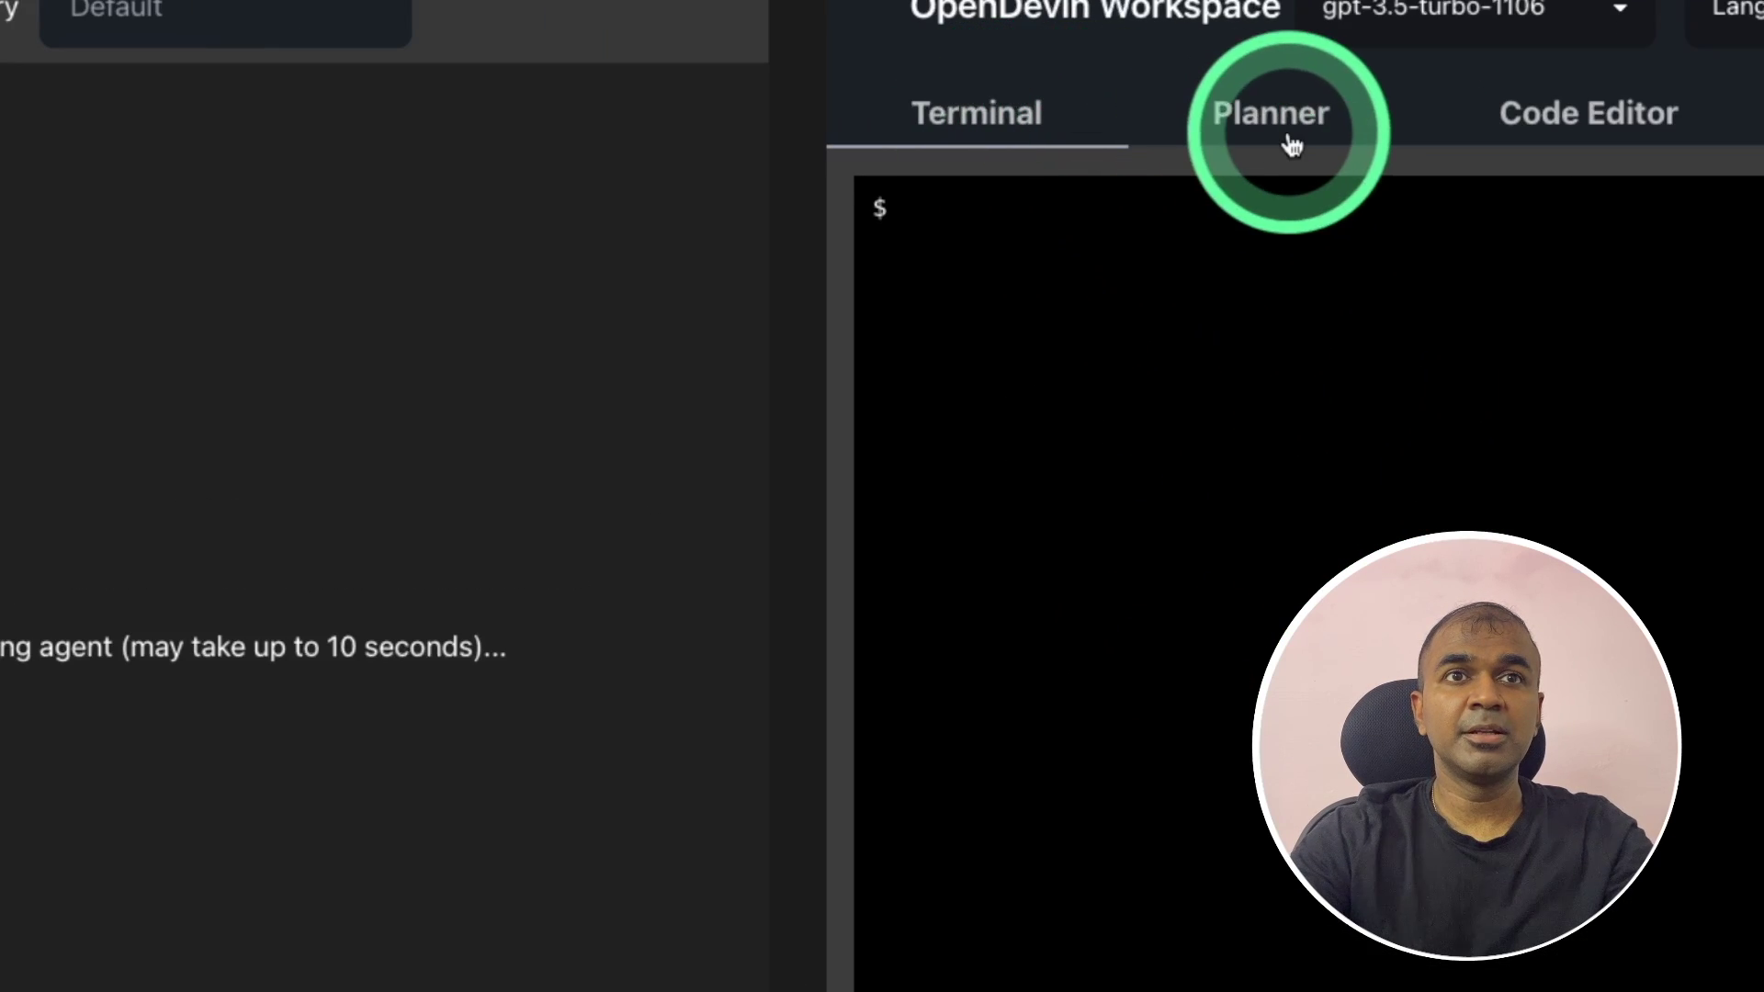
Step: Browse the OpenDevin workspace's Planner, Code Editor and Browser tabs
click(1280, 131)
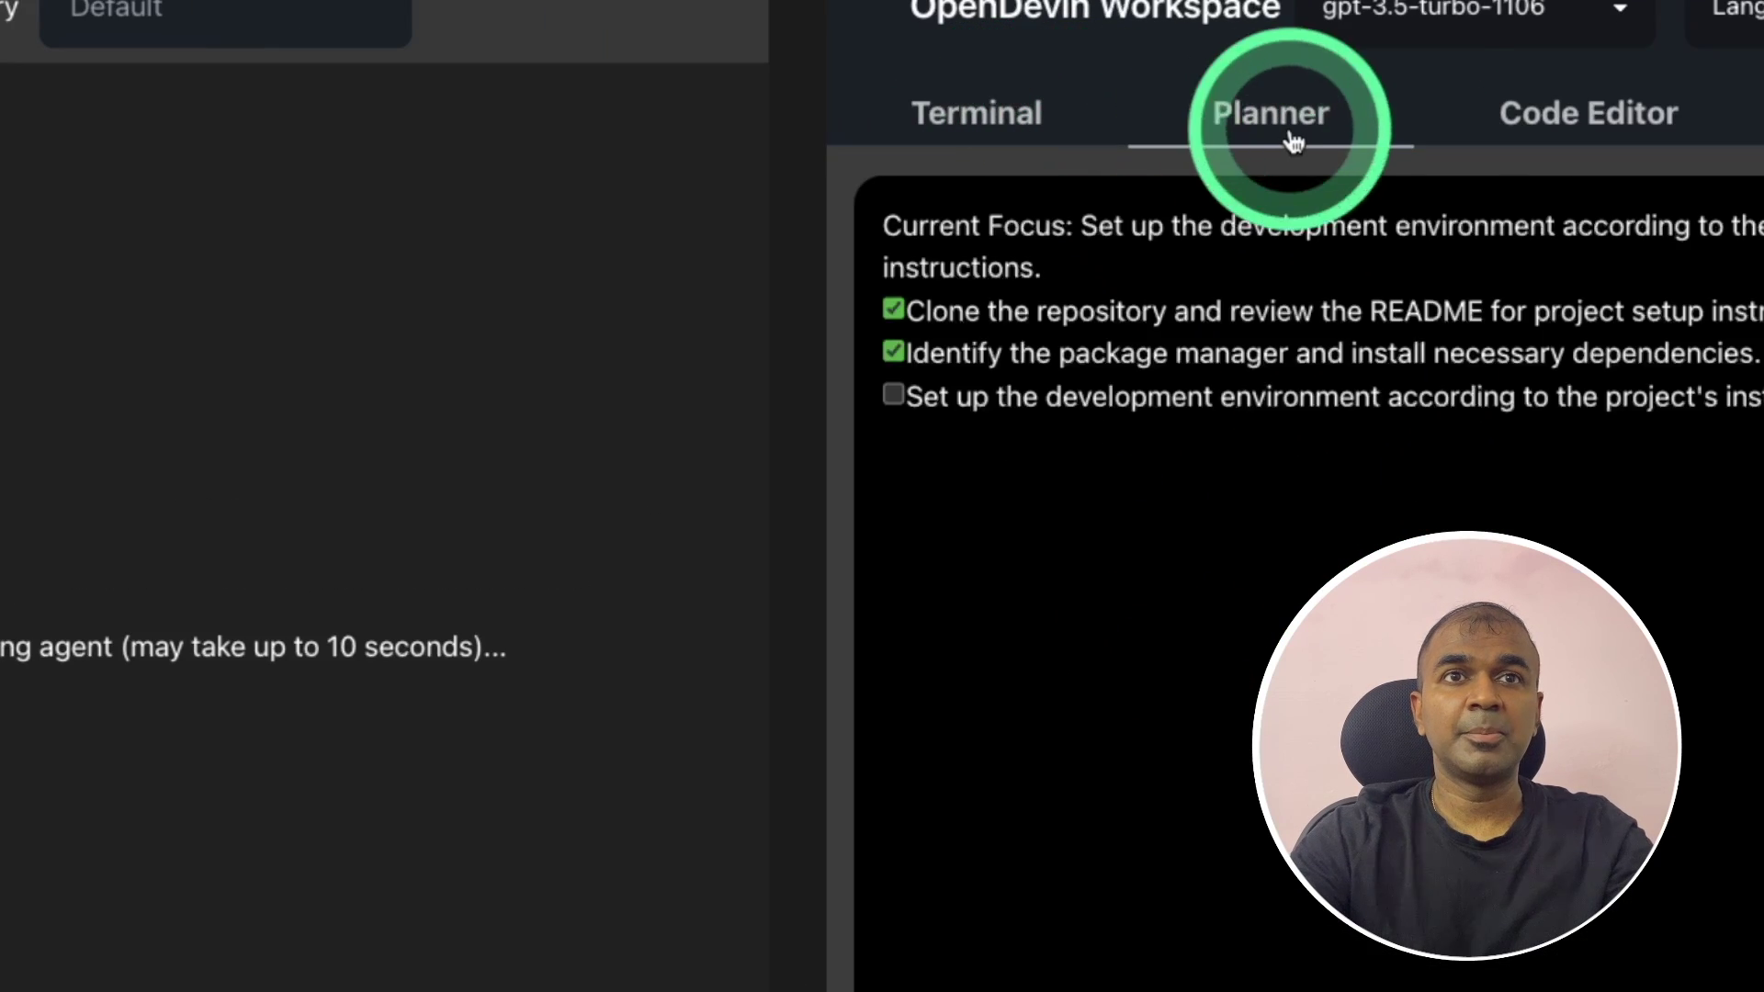
click(1585, 114)
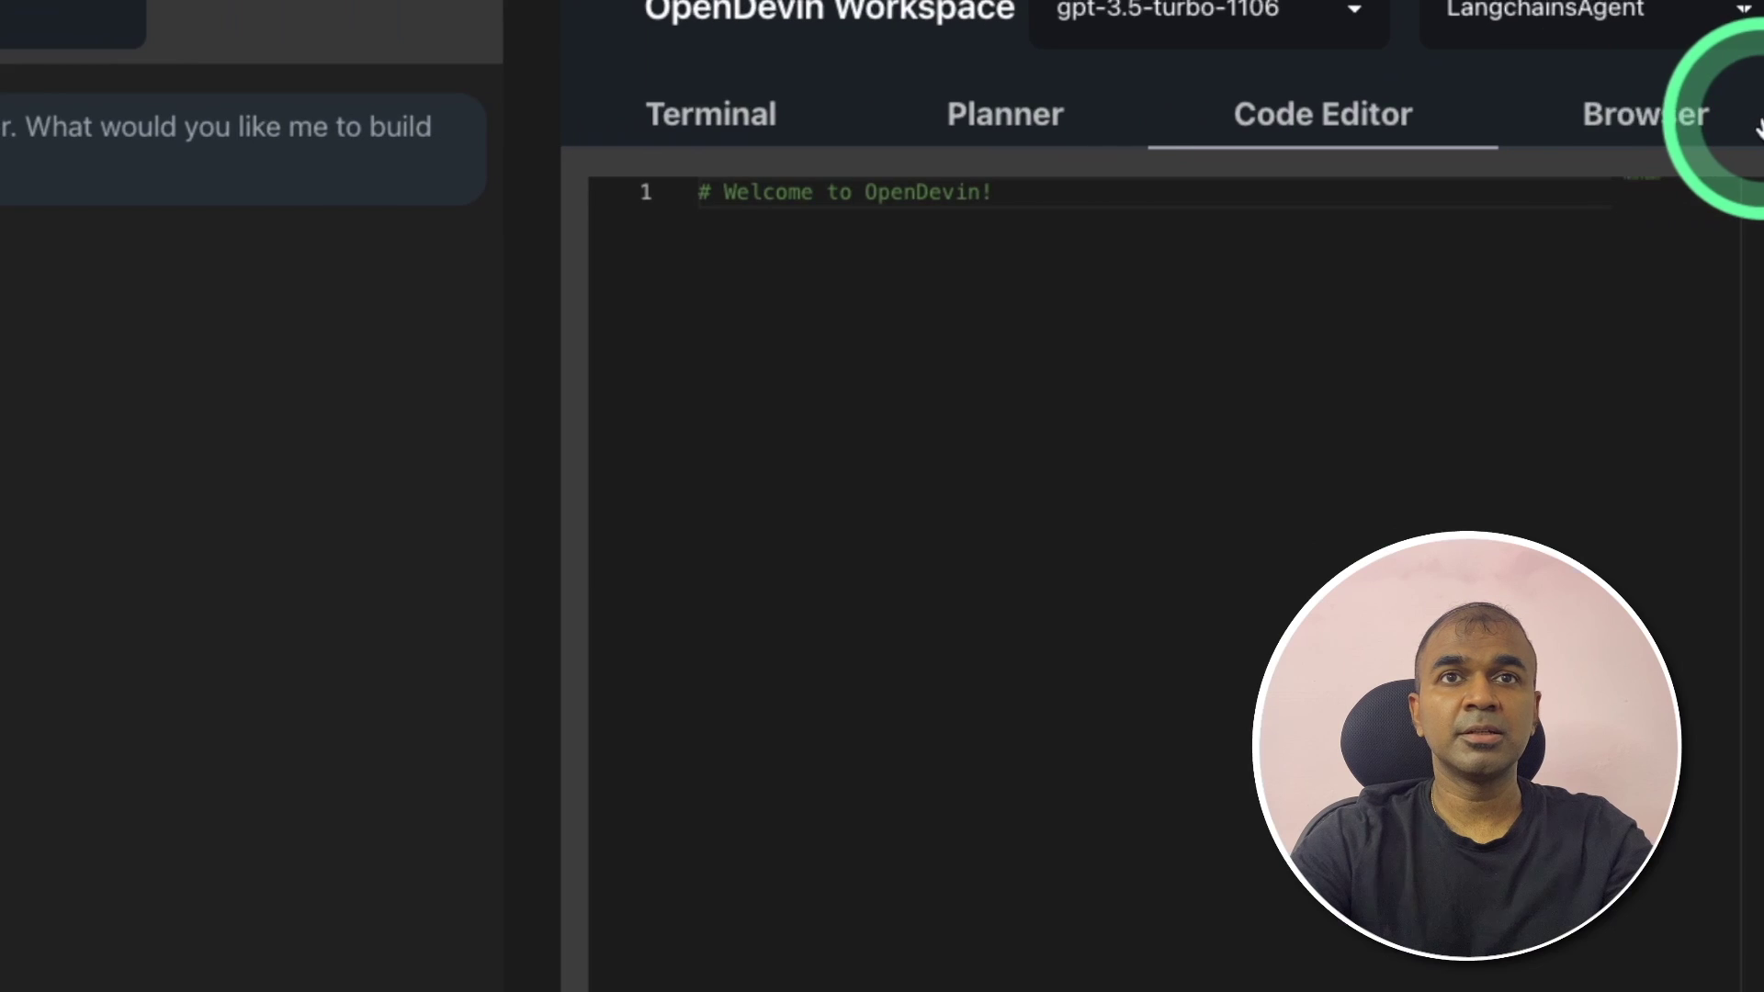
click(1730, 118)
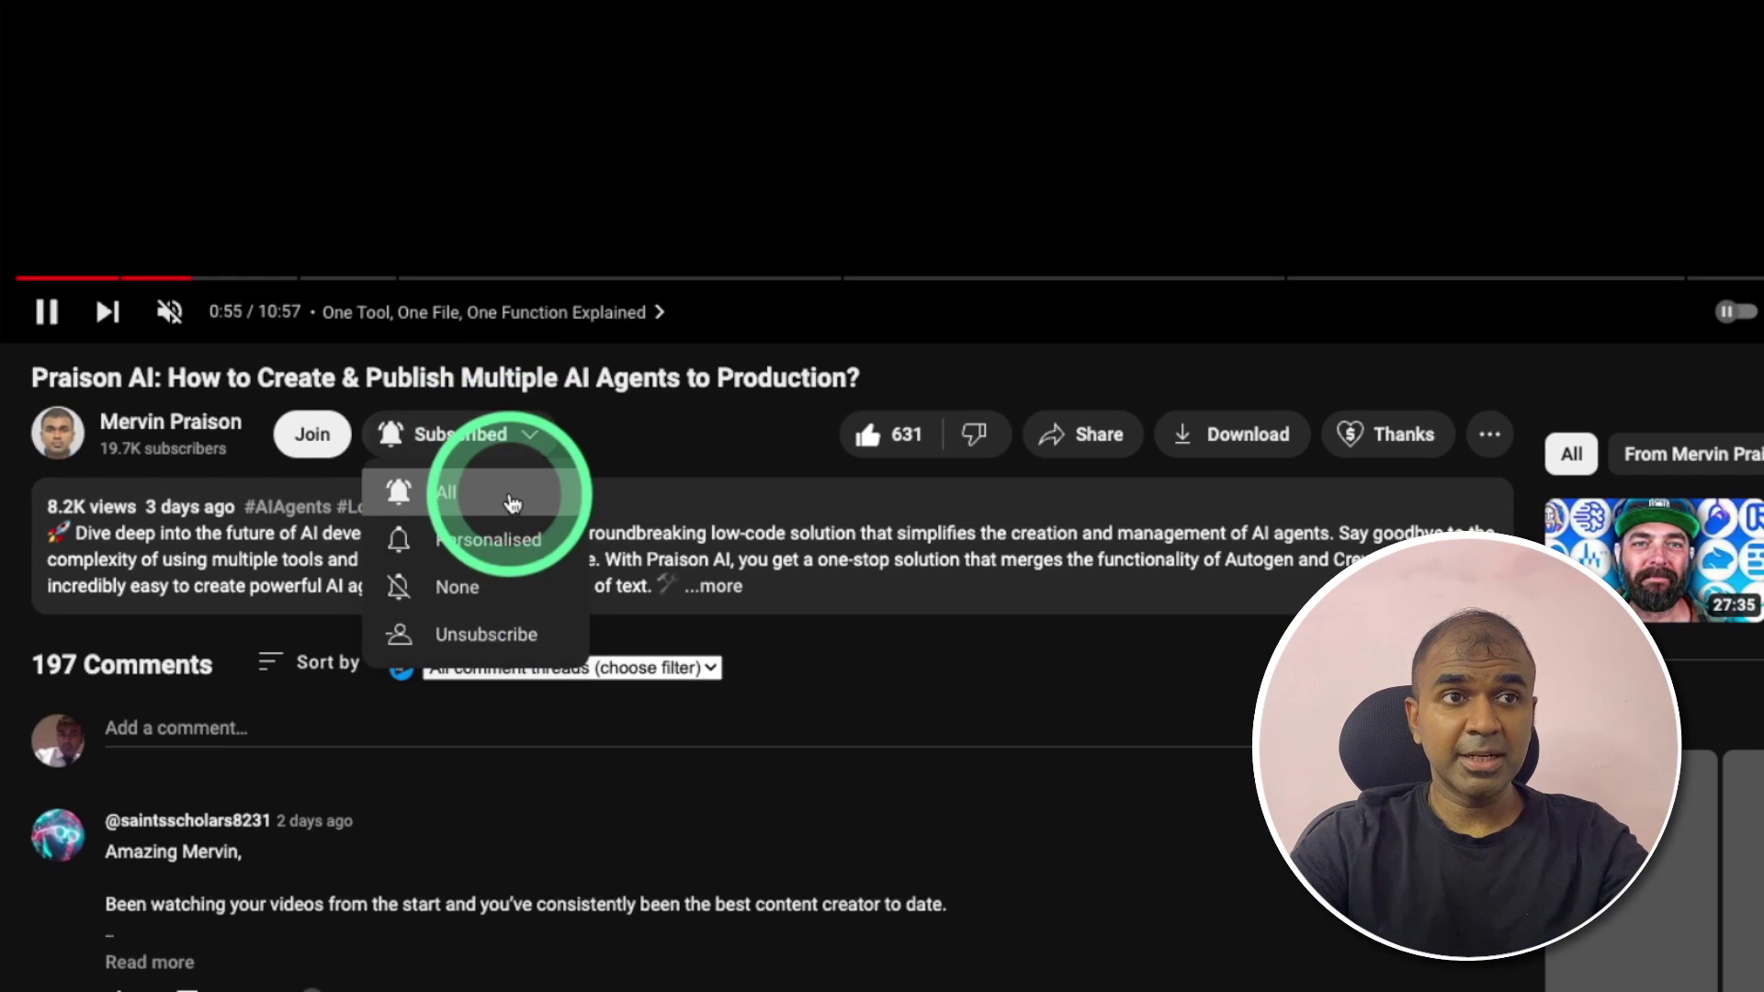
Step: Set the YouTube channel's notifications to All and like the AI agents video
click(502, 496)
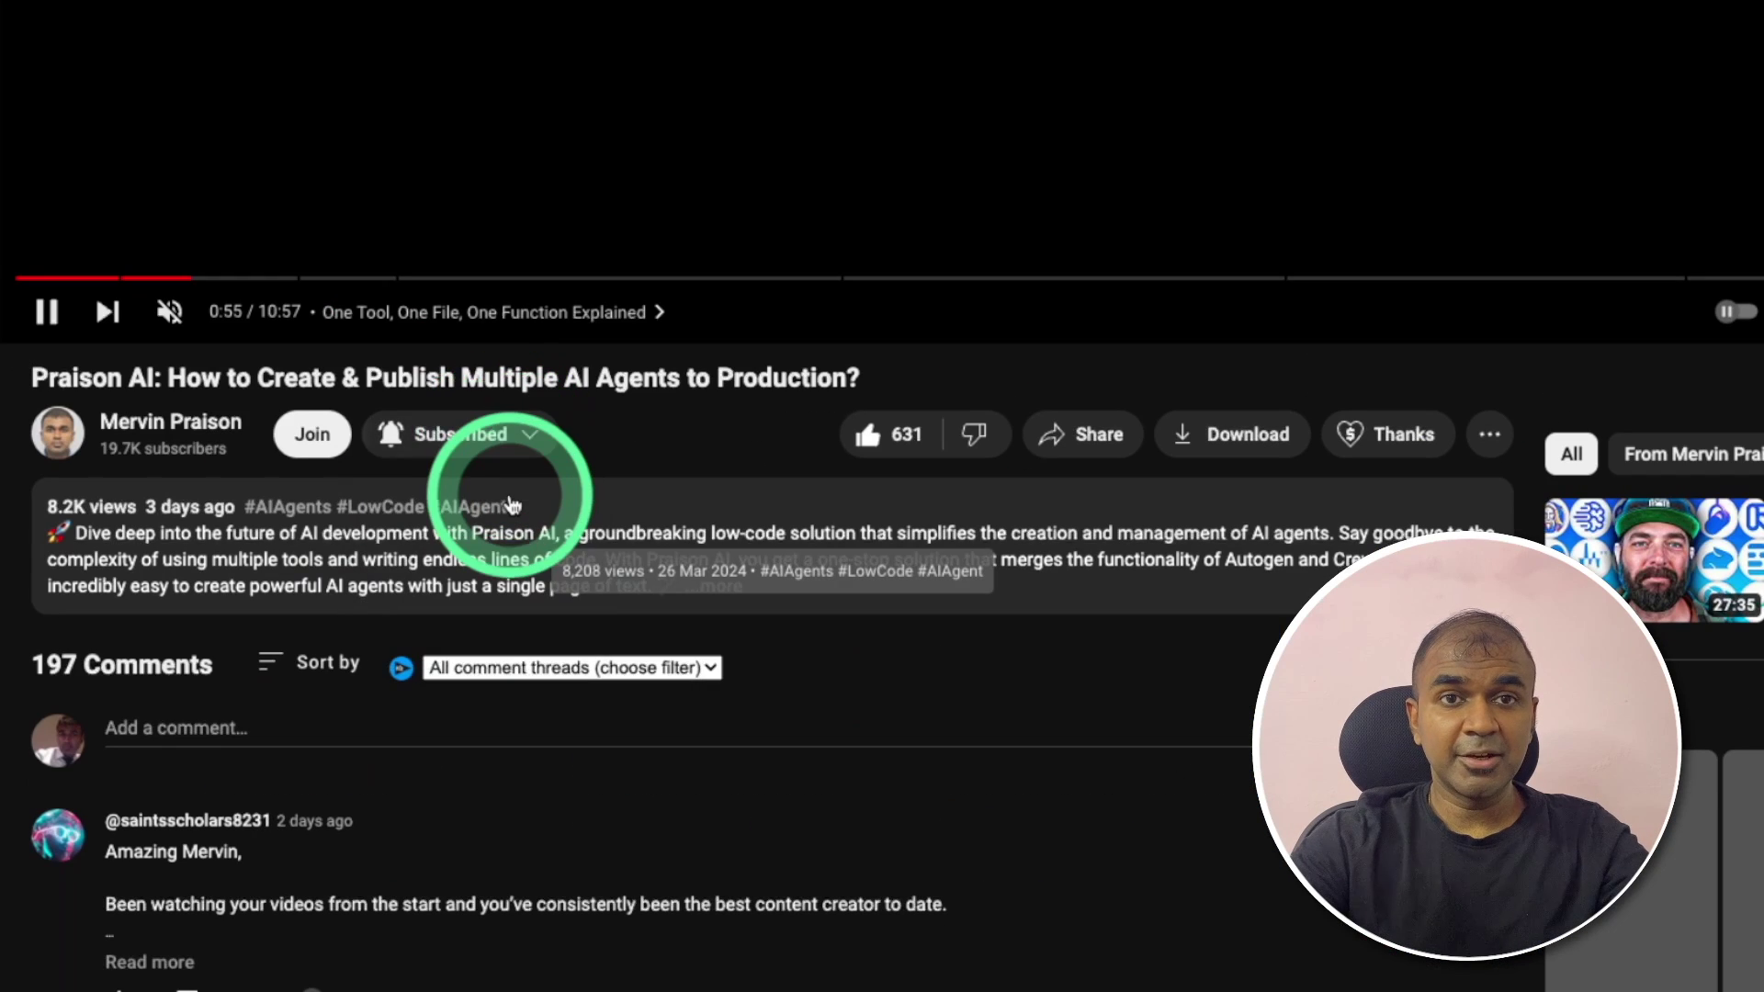
click(882, 434)
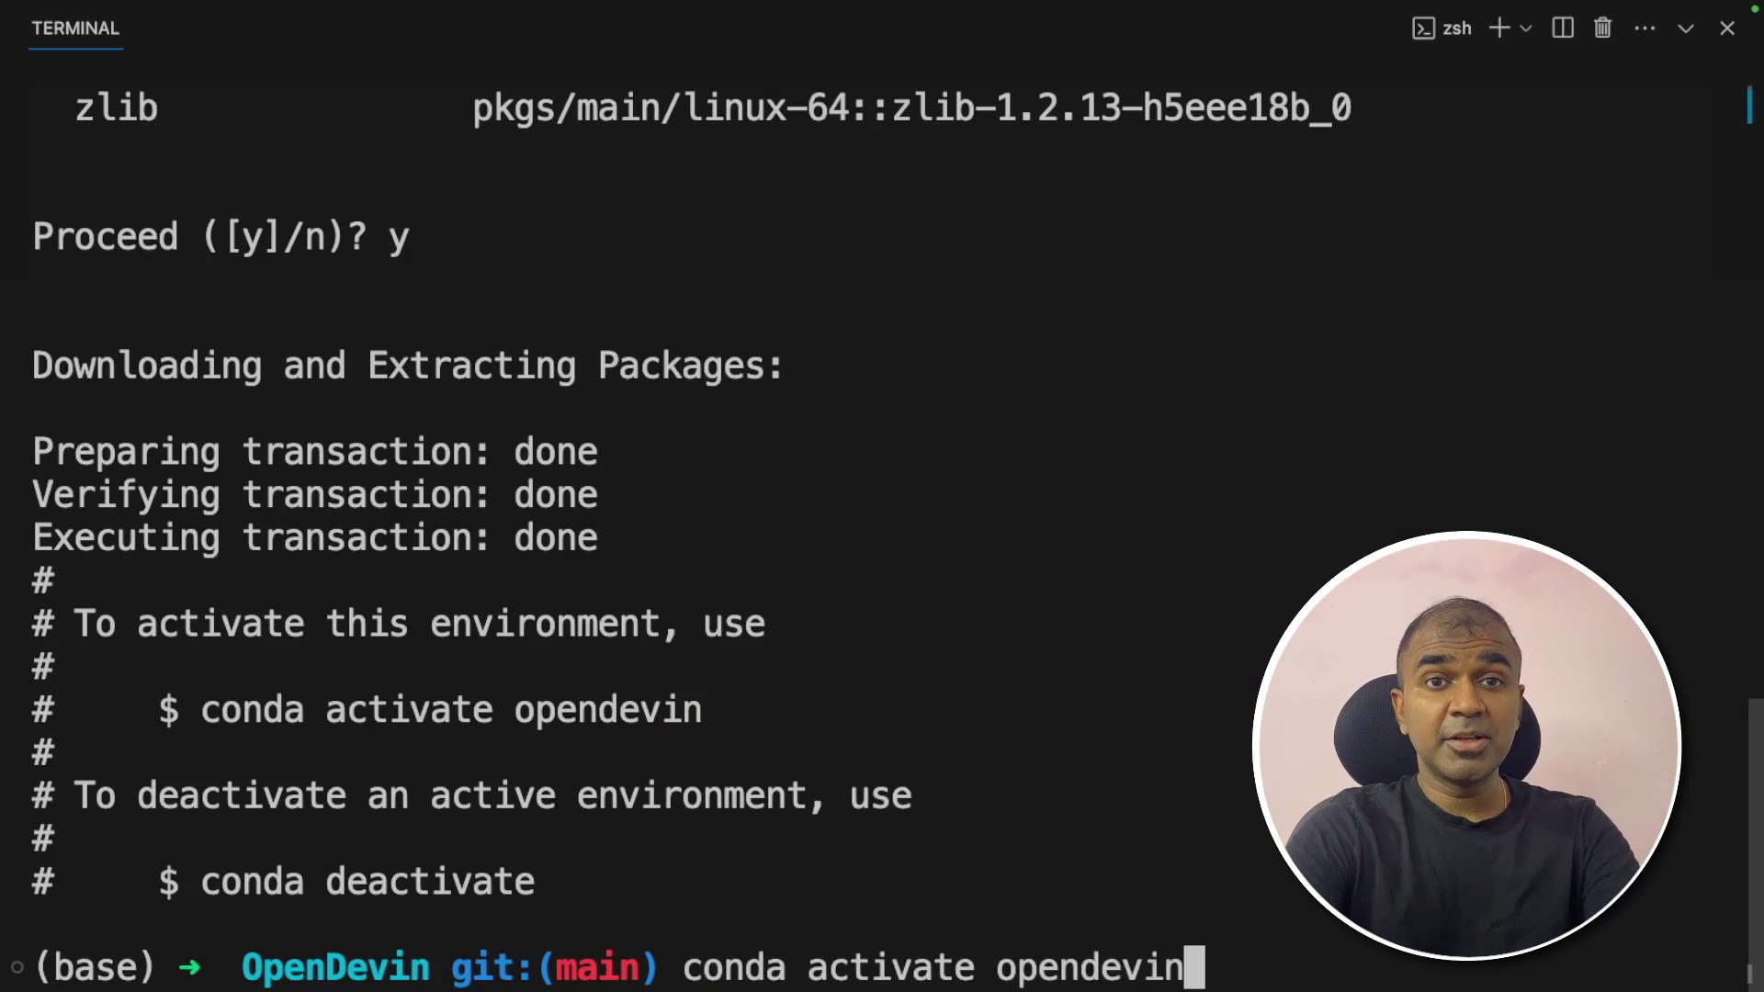
Step: Activate opendevin, install requirements.txt, and export OPENAI_API_KEY and WORKSPACE_DIR
key(Return)
key(ctrl+l)
text(pip install -r requirements.txt)
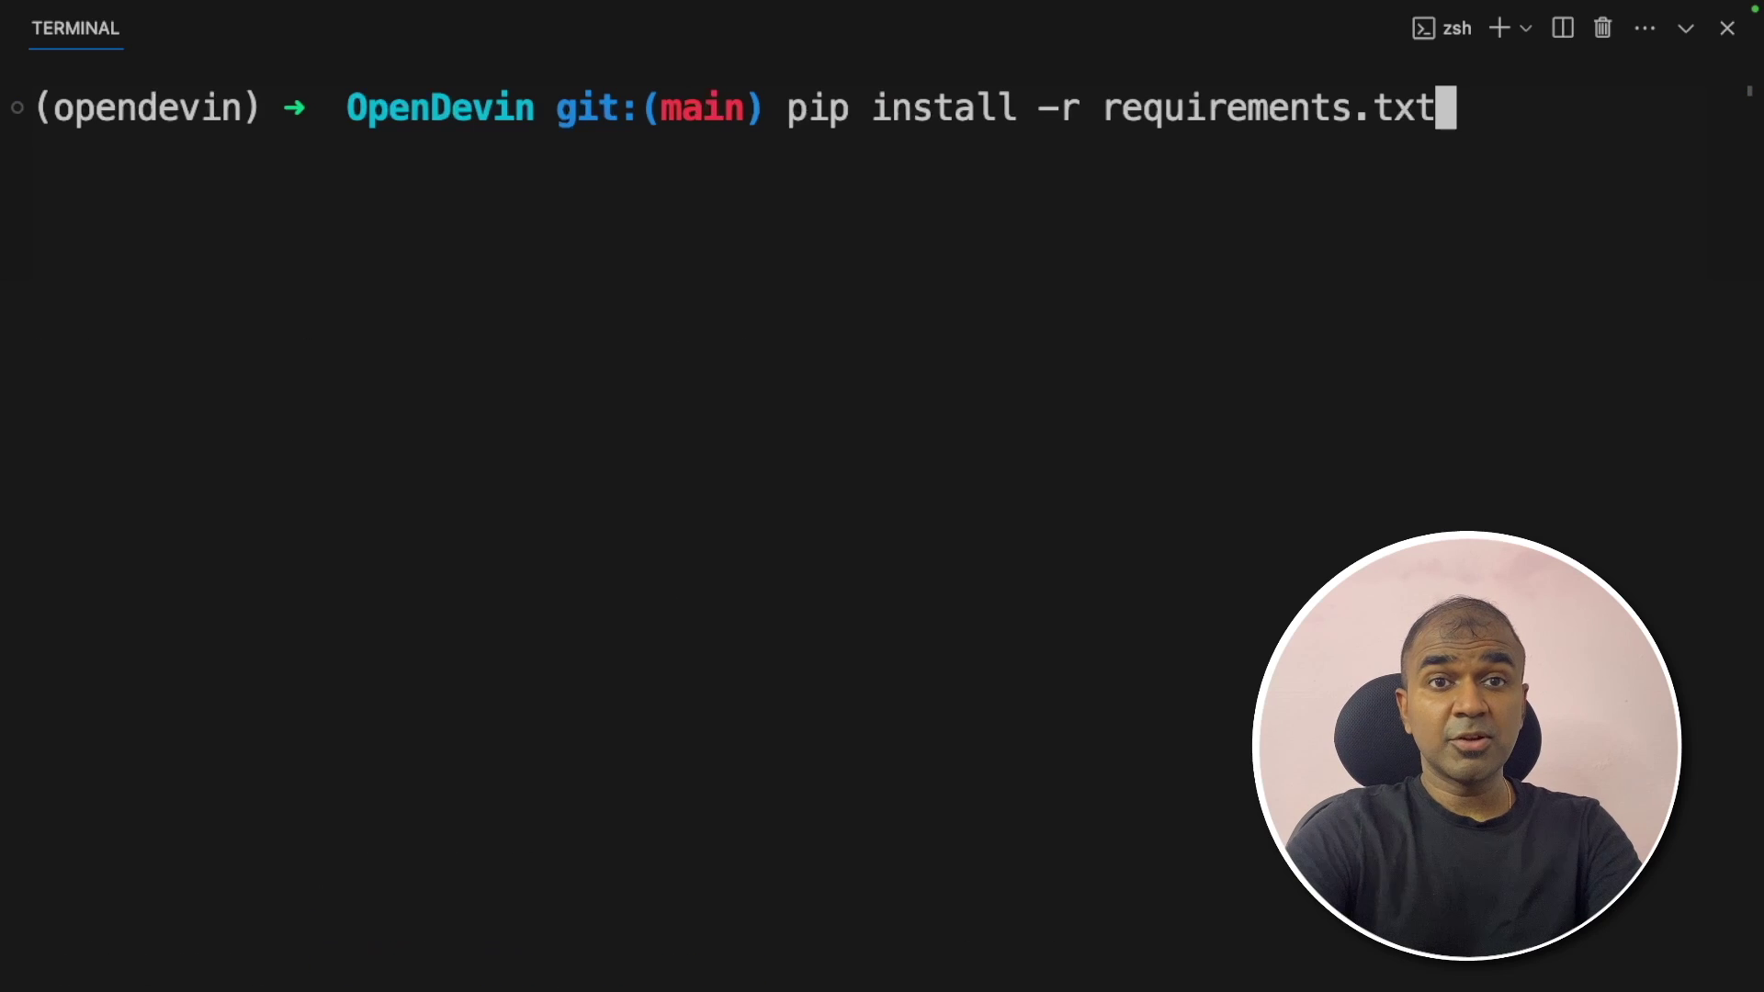
key(Return)
key(ctrl+l)
text(export OPENAI_API_KEY=xxxxxxxxxx)
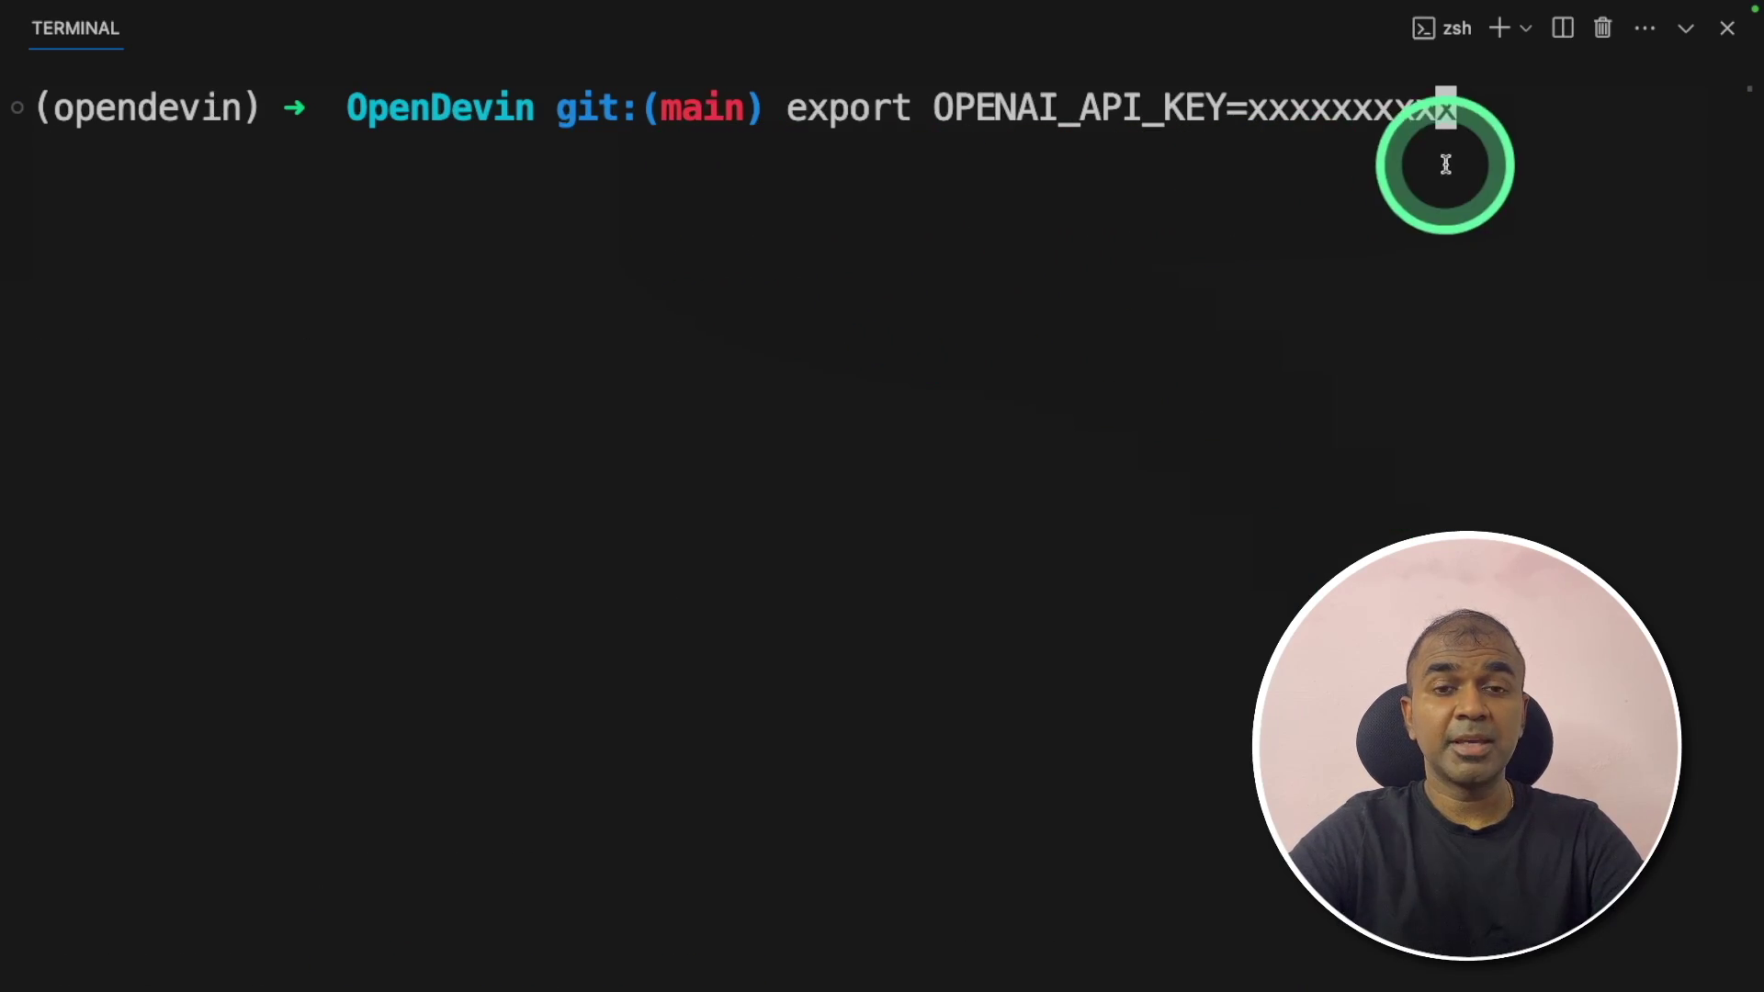
key(Return)
text(export WORKSPACE_DIR=/home/Ubuntu/OpenDevin)
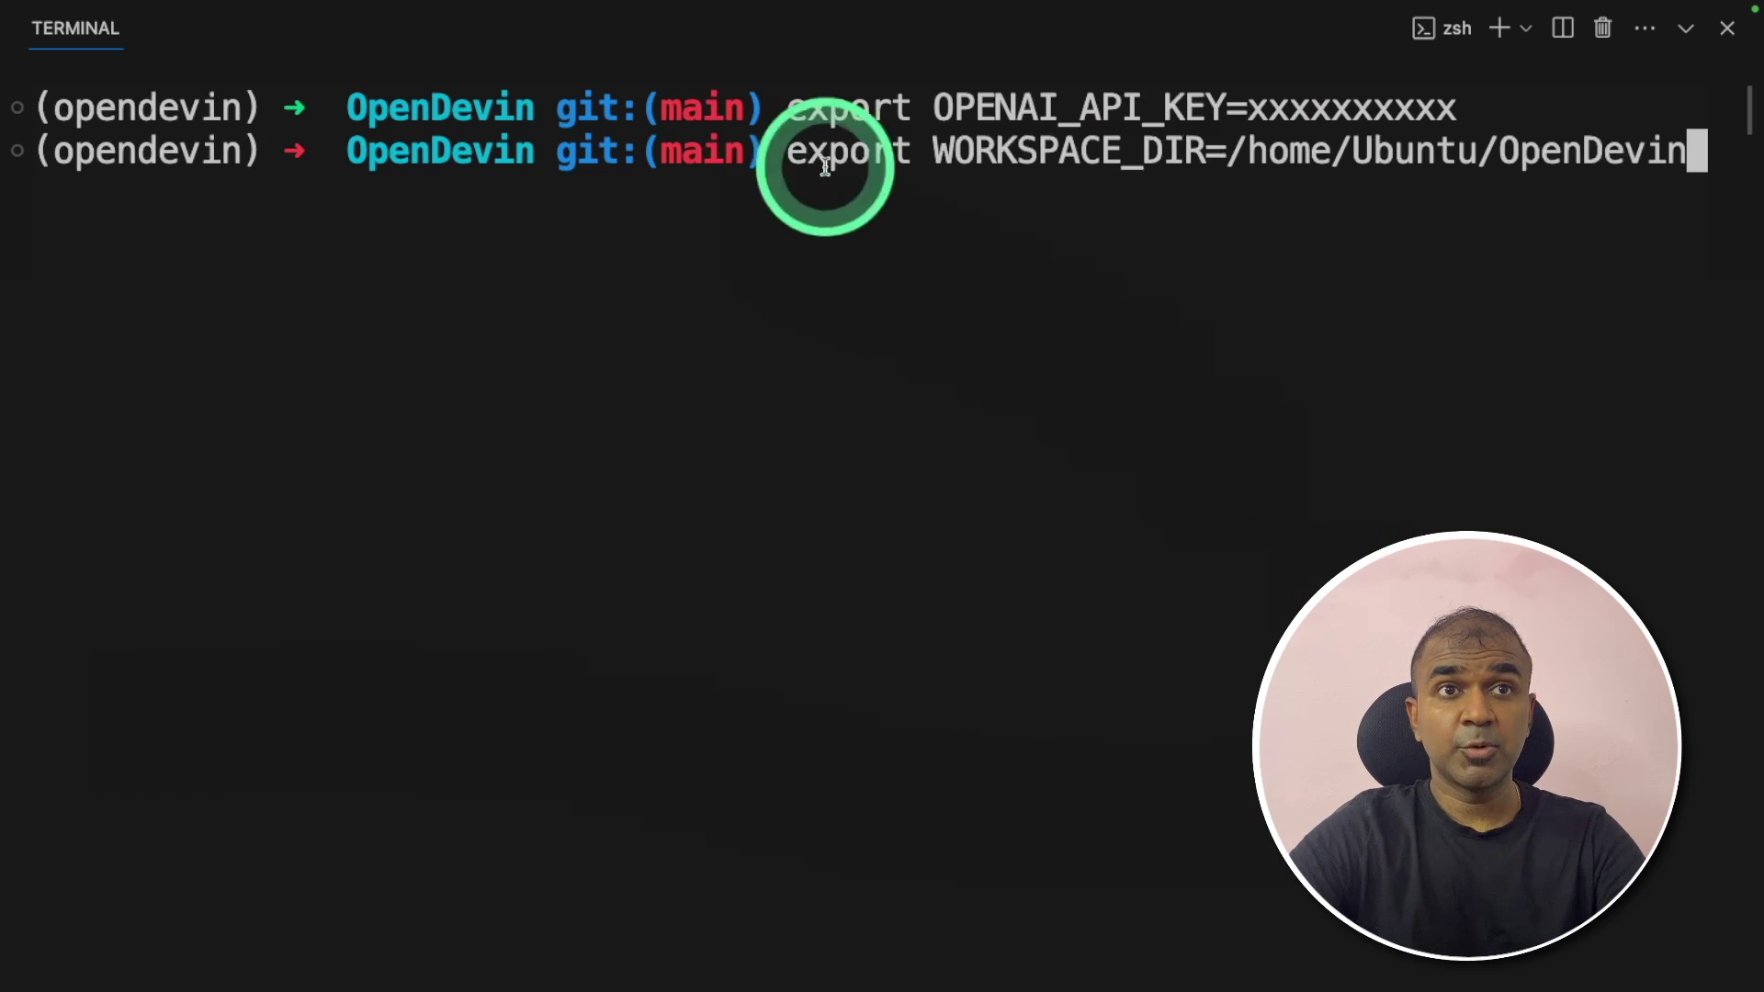
drag(932, 154, 1164, 208)
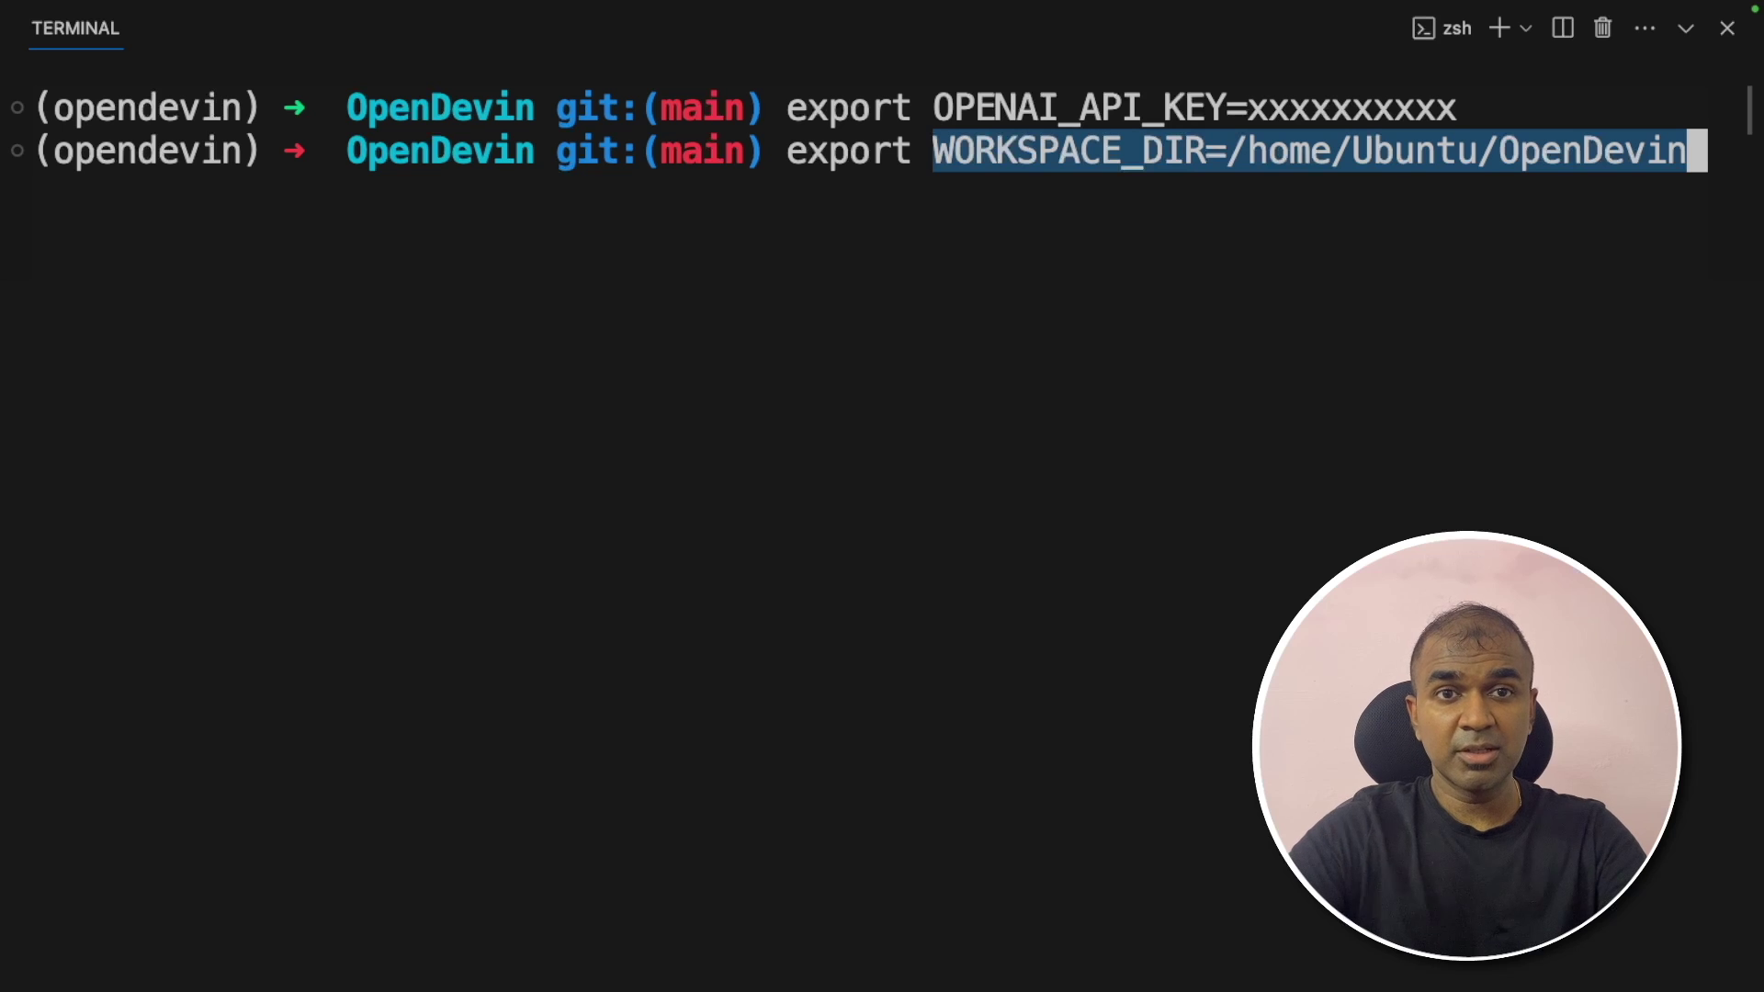
Step: Set WORKSPACE_DIR and confirm docker ps shows an empty container list
key(Return)
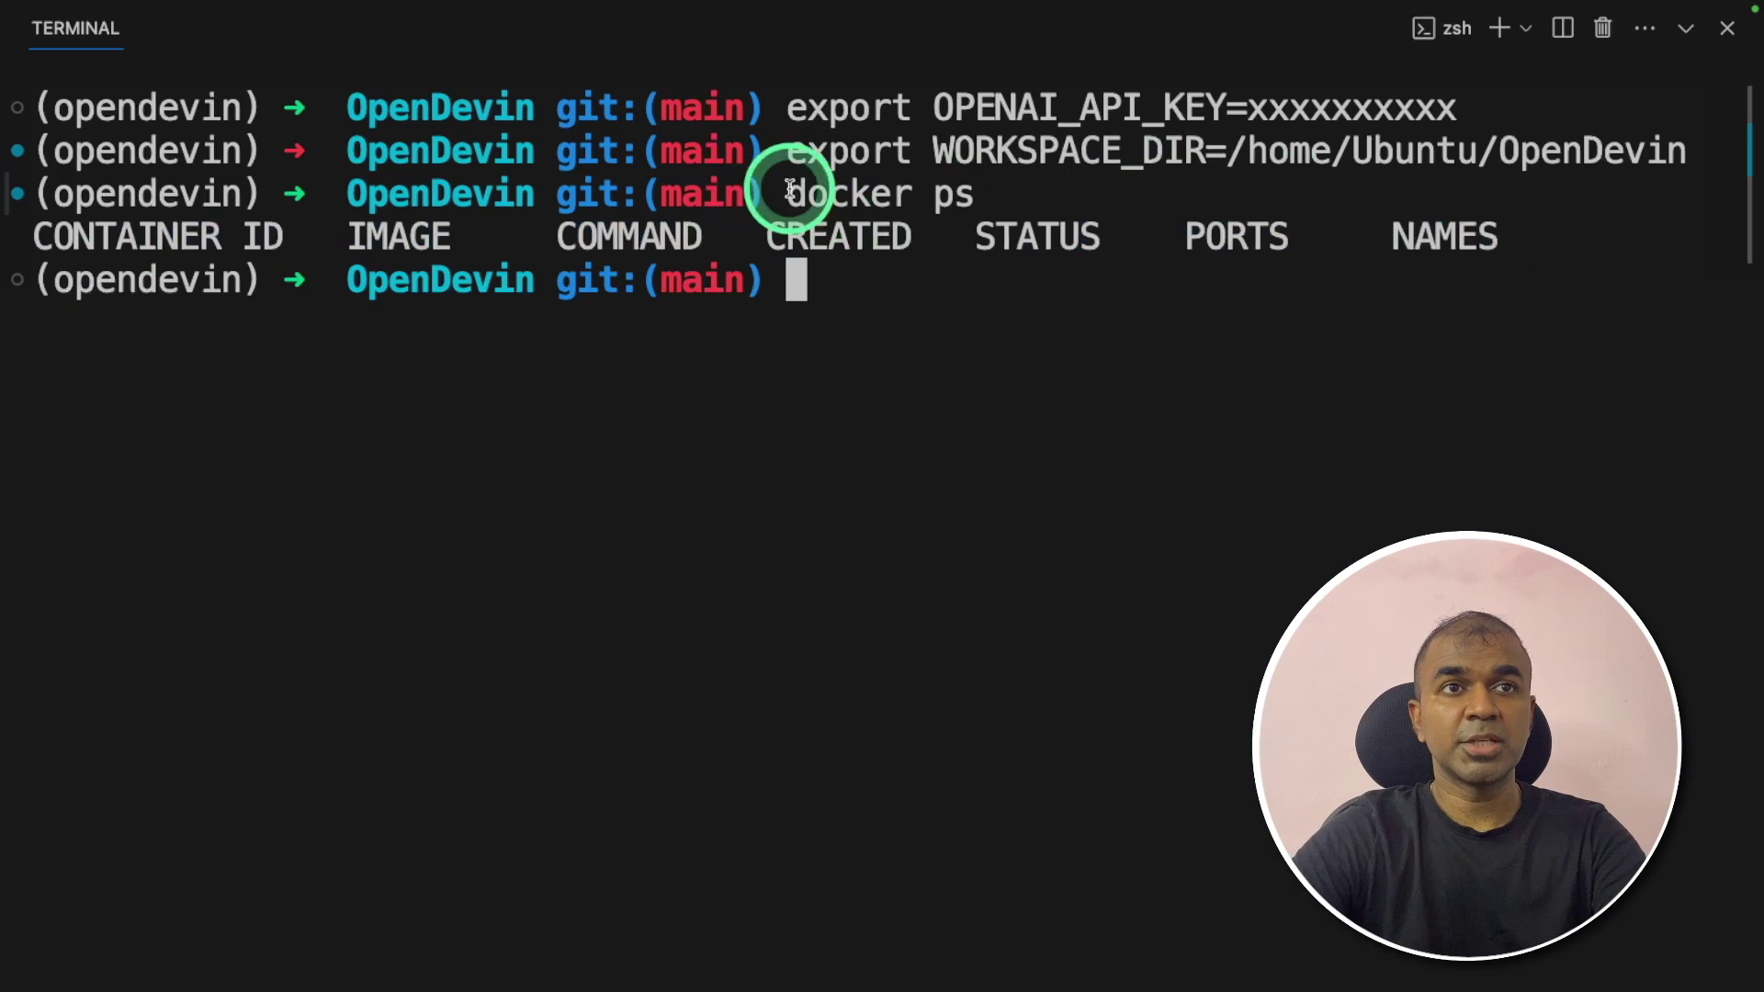
drag(786, 192, 1007, 193)
drag(1502, 237, 7, 237)
click(804, 413)
Step: Add the user to the docker group with sudo usermod -aG docker $USER
text(sudo usermod -aG docker $USER)
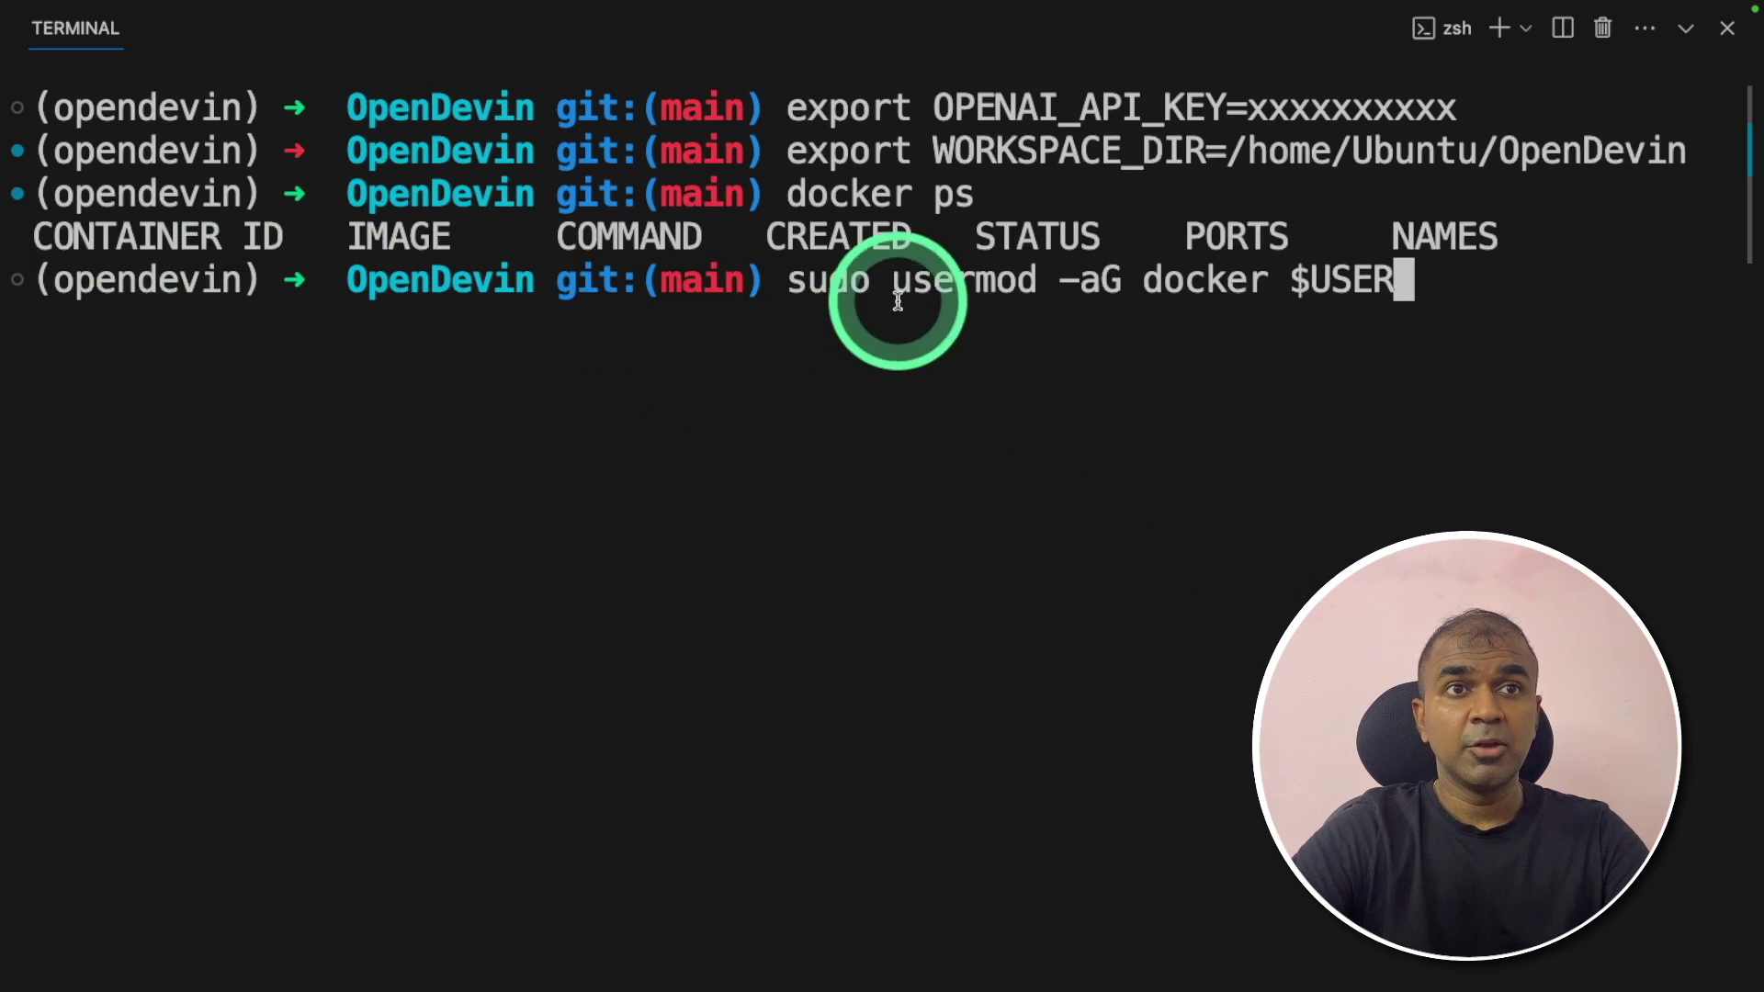
drag(793, 281, 1407, 281)
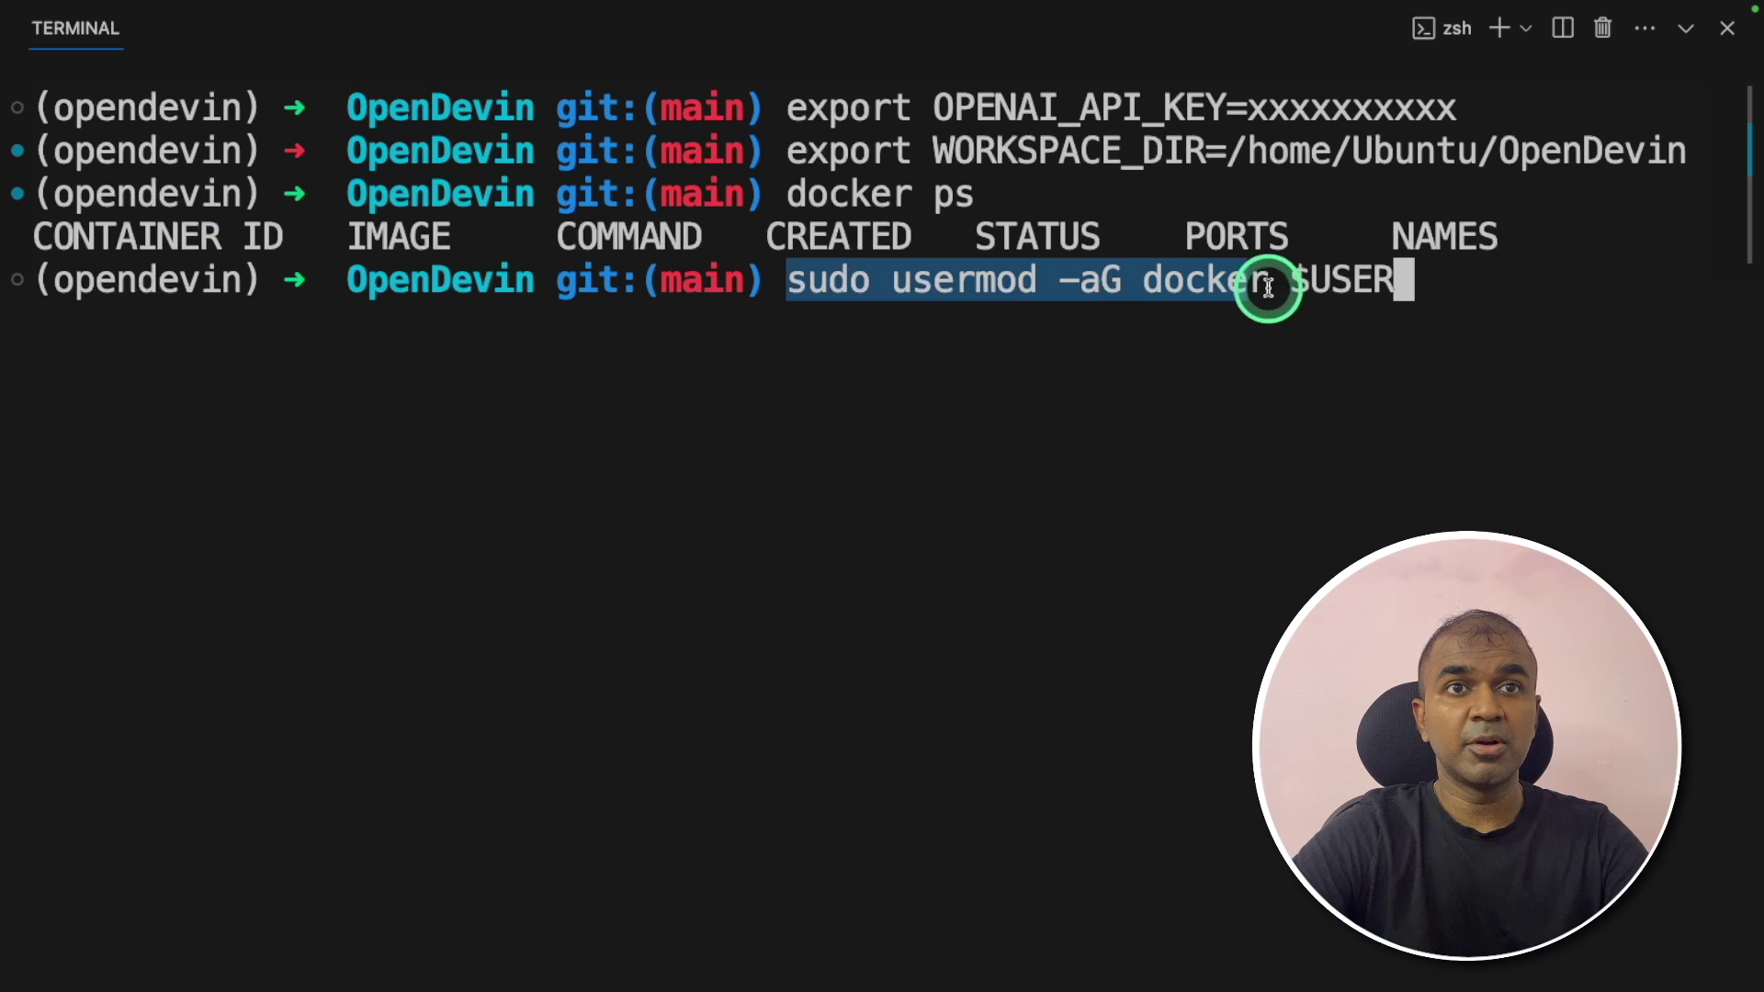
click(1343, 280)
double_click(1108, 280)
double_click(1206, 279)
key(Return)
text(newgrp docker)
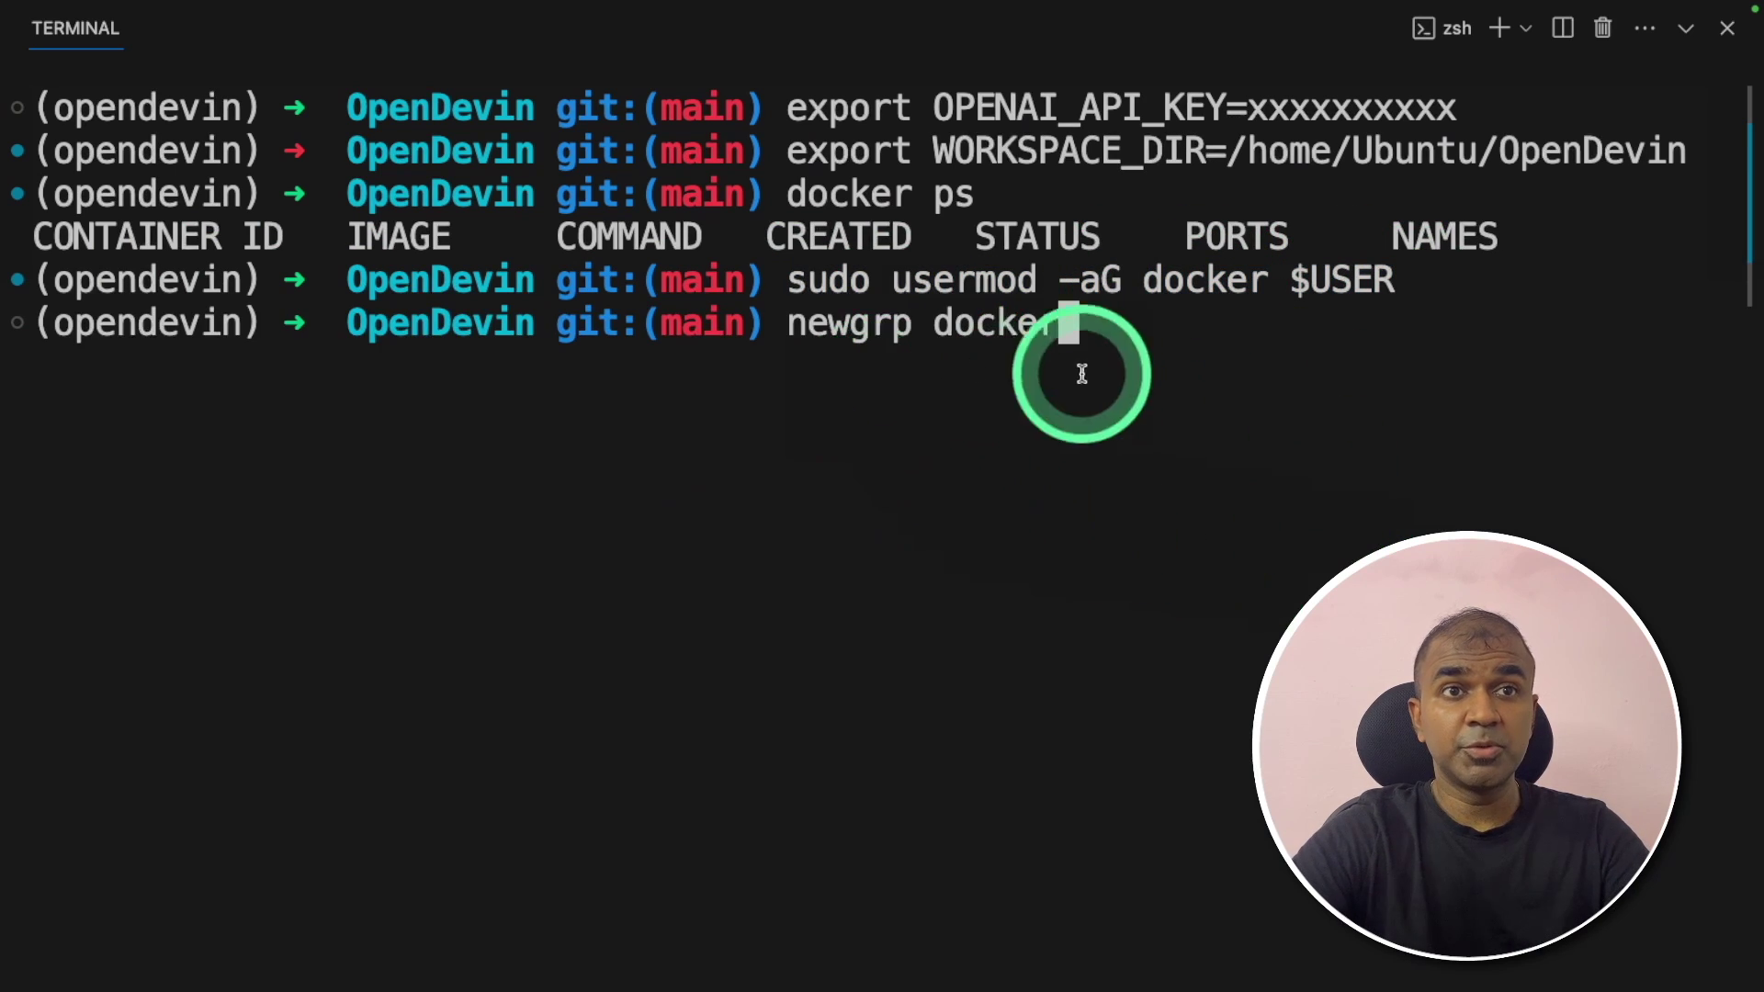
Step: Start a docker-group shell with newgrp docker and reactivate the opendevin environment
key(Return)
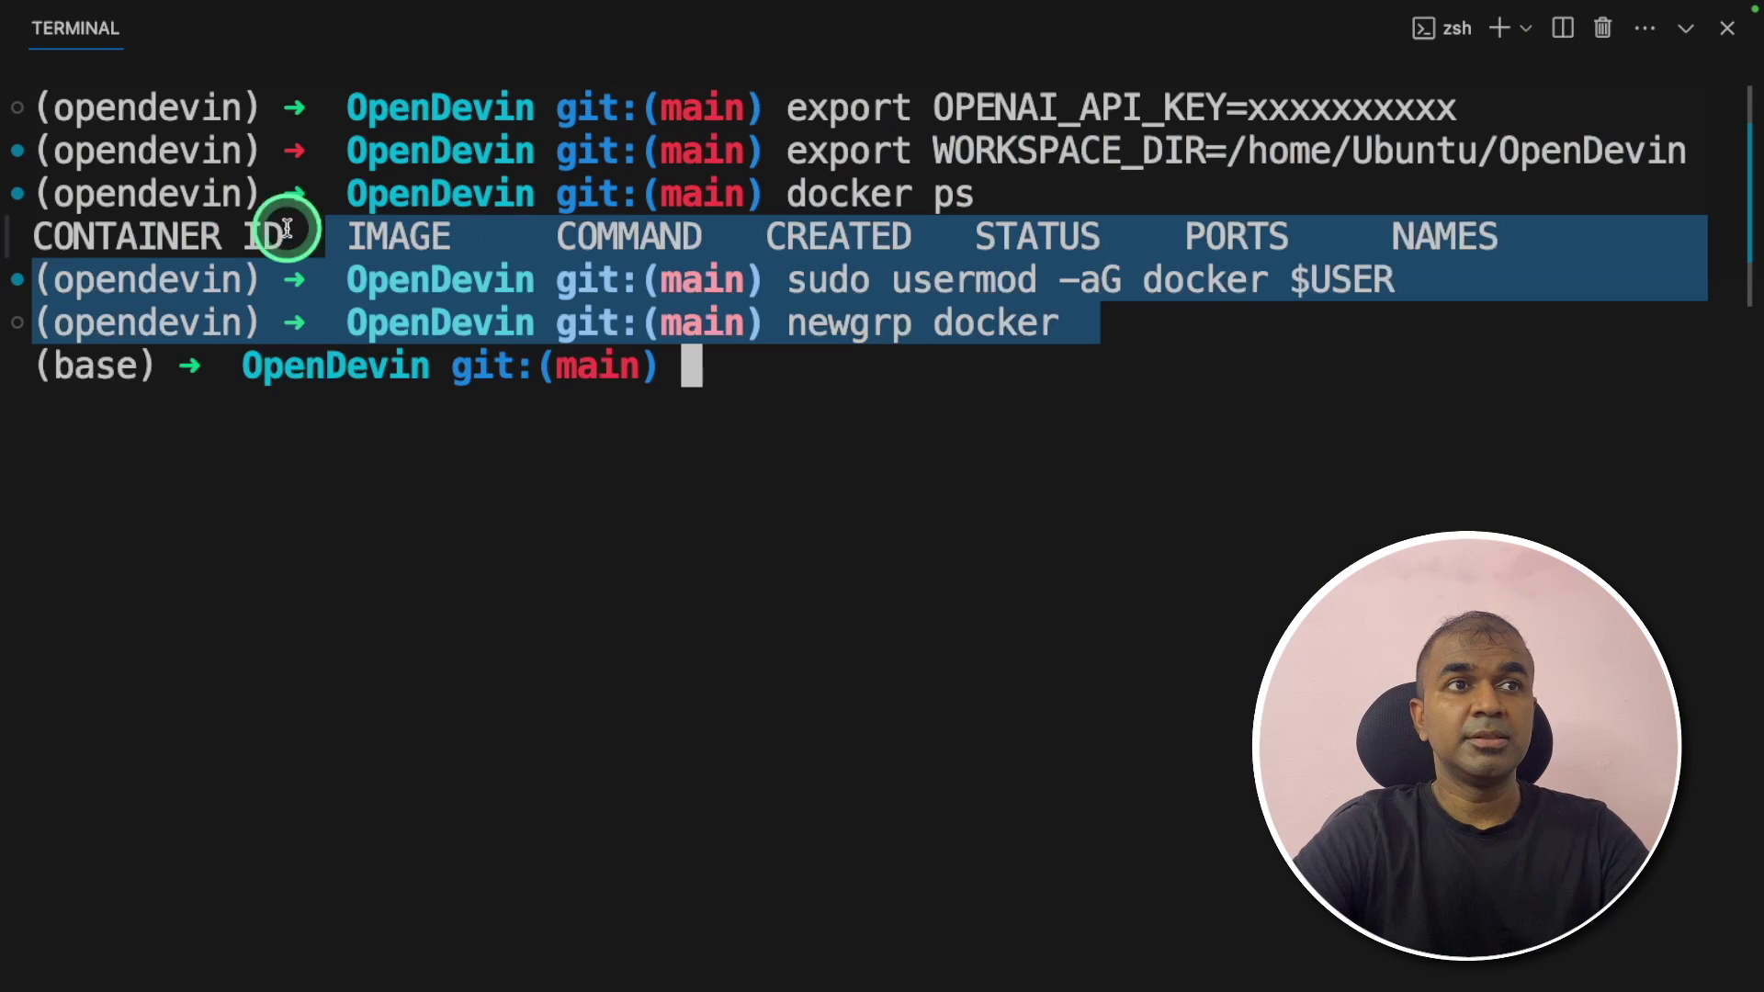
drag(1089, 323, 28, 193)
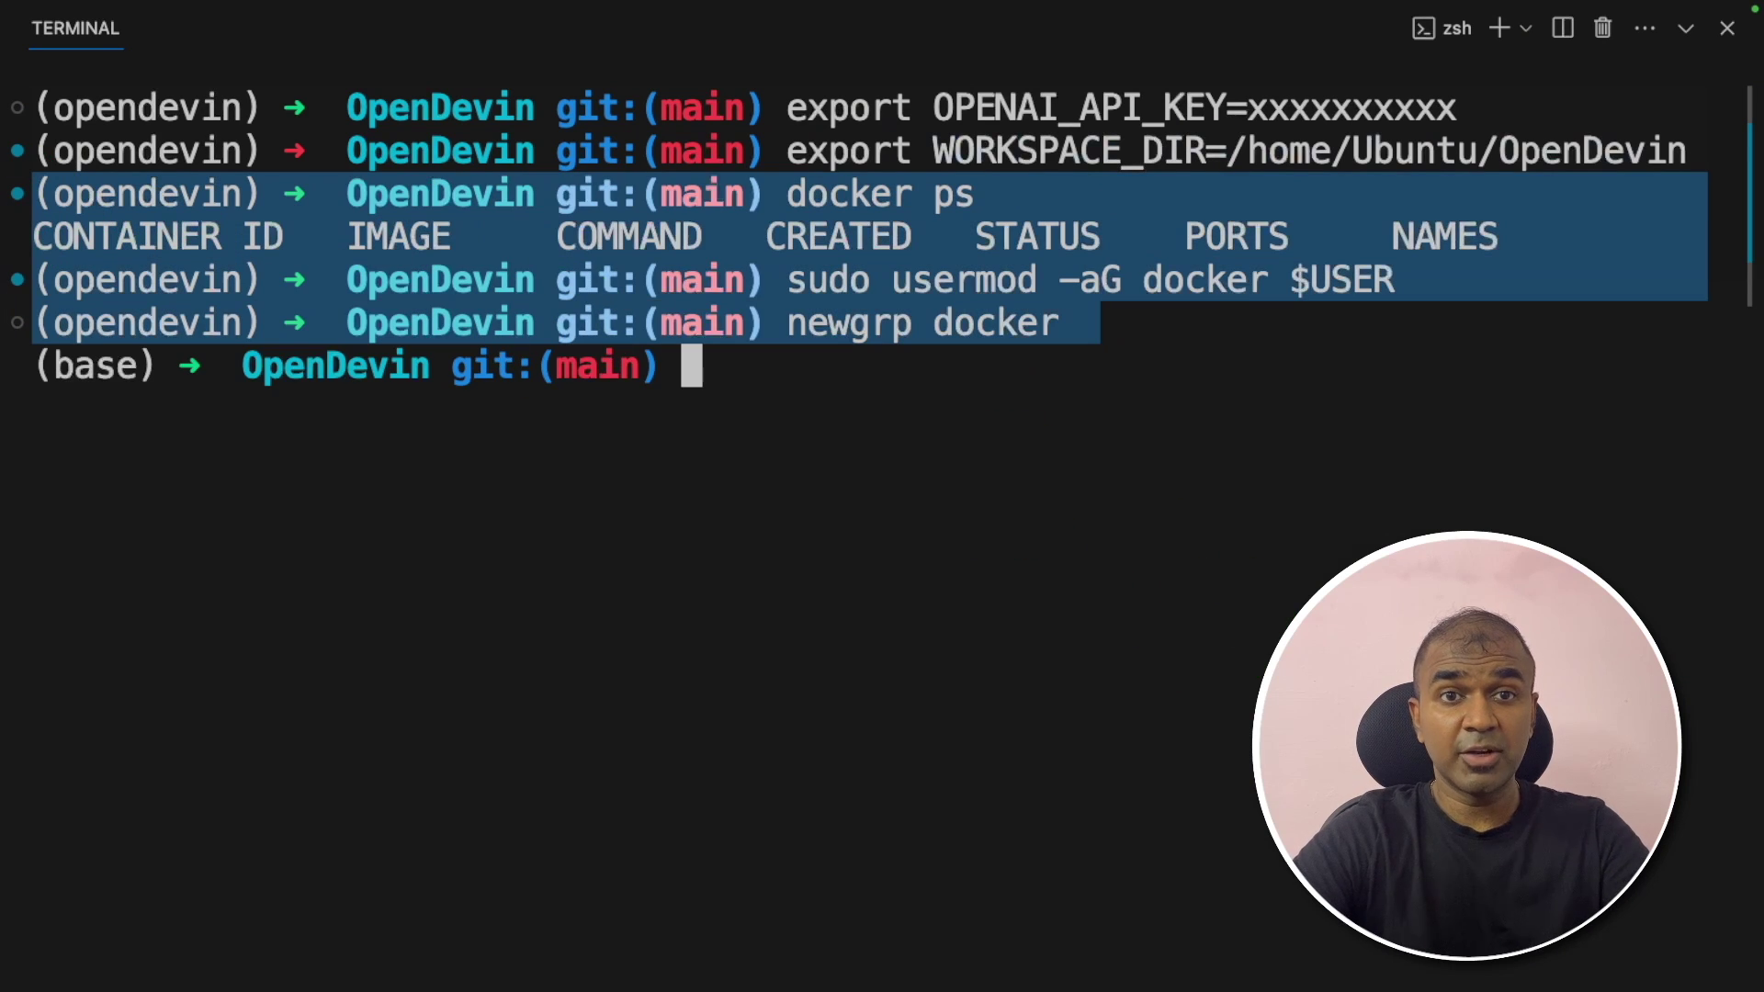
click(248, 369)
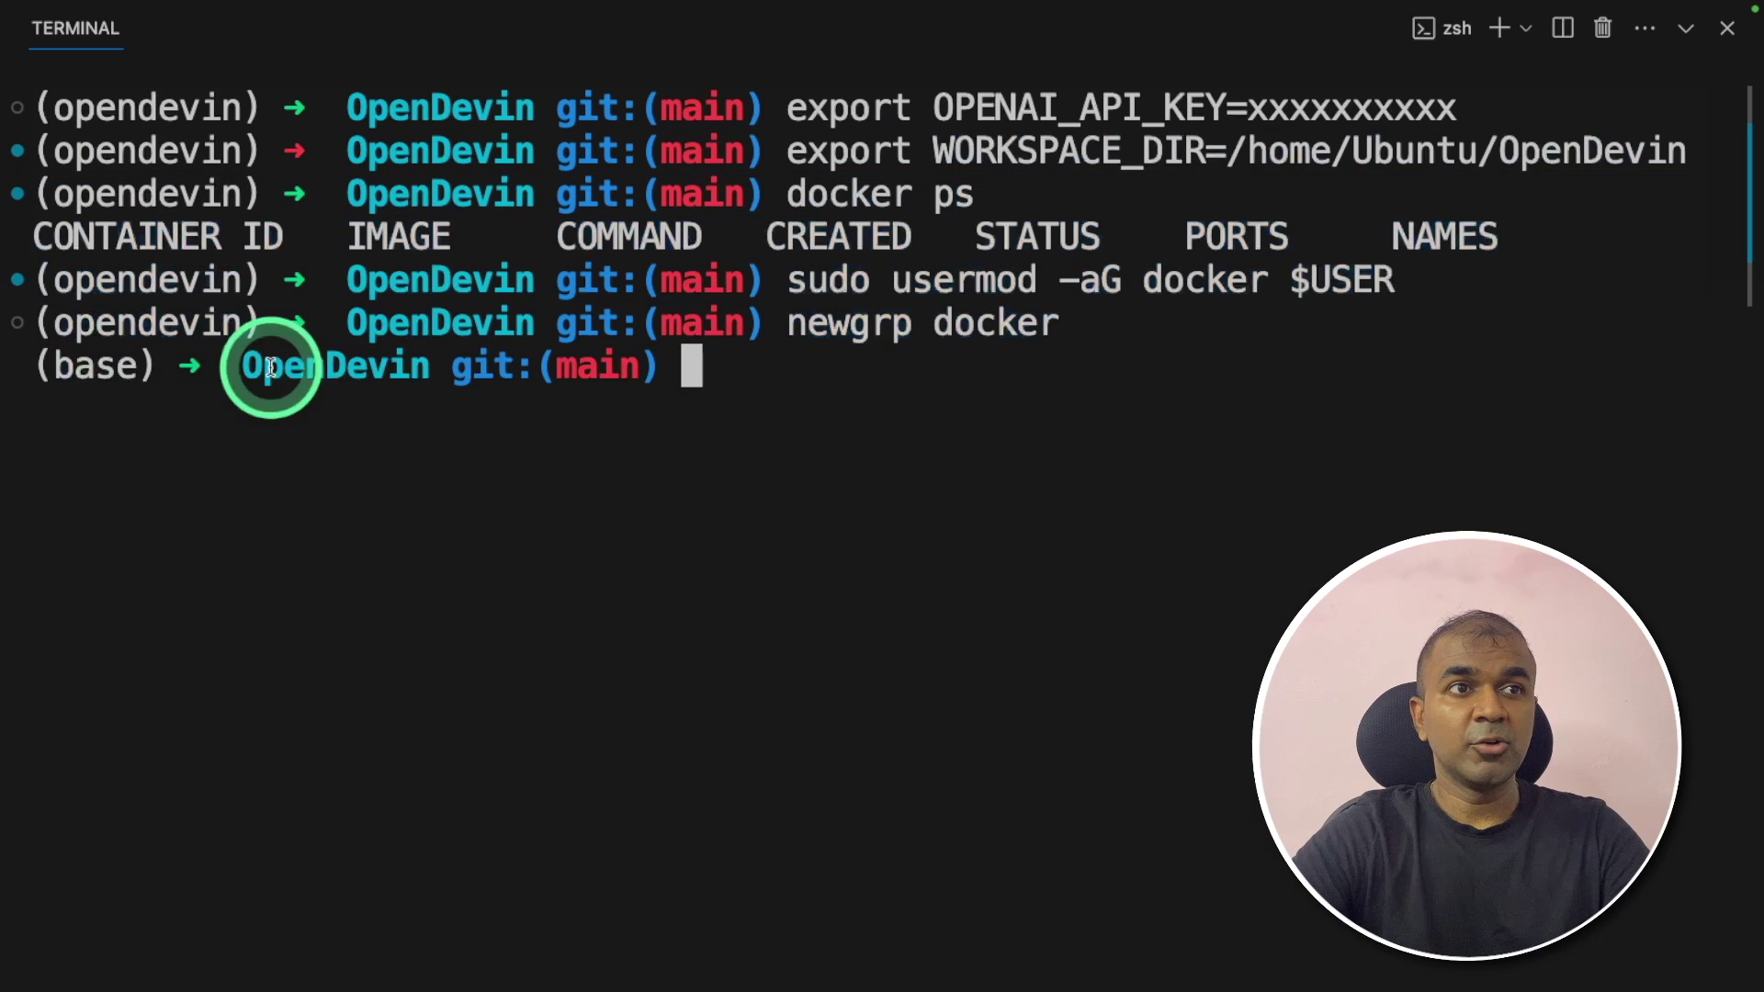
drag(152, 366, 16, 367)
click(324, 406)
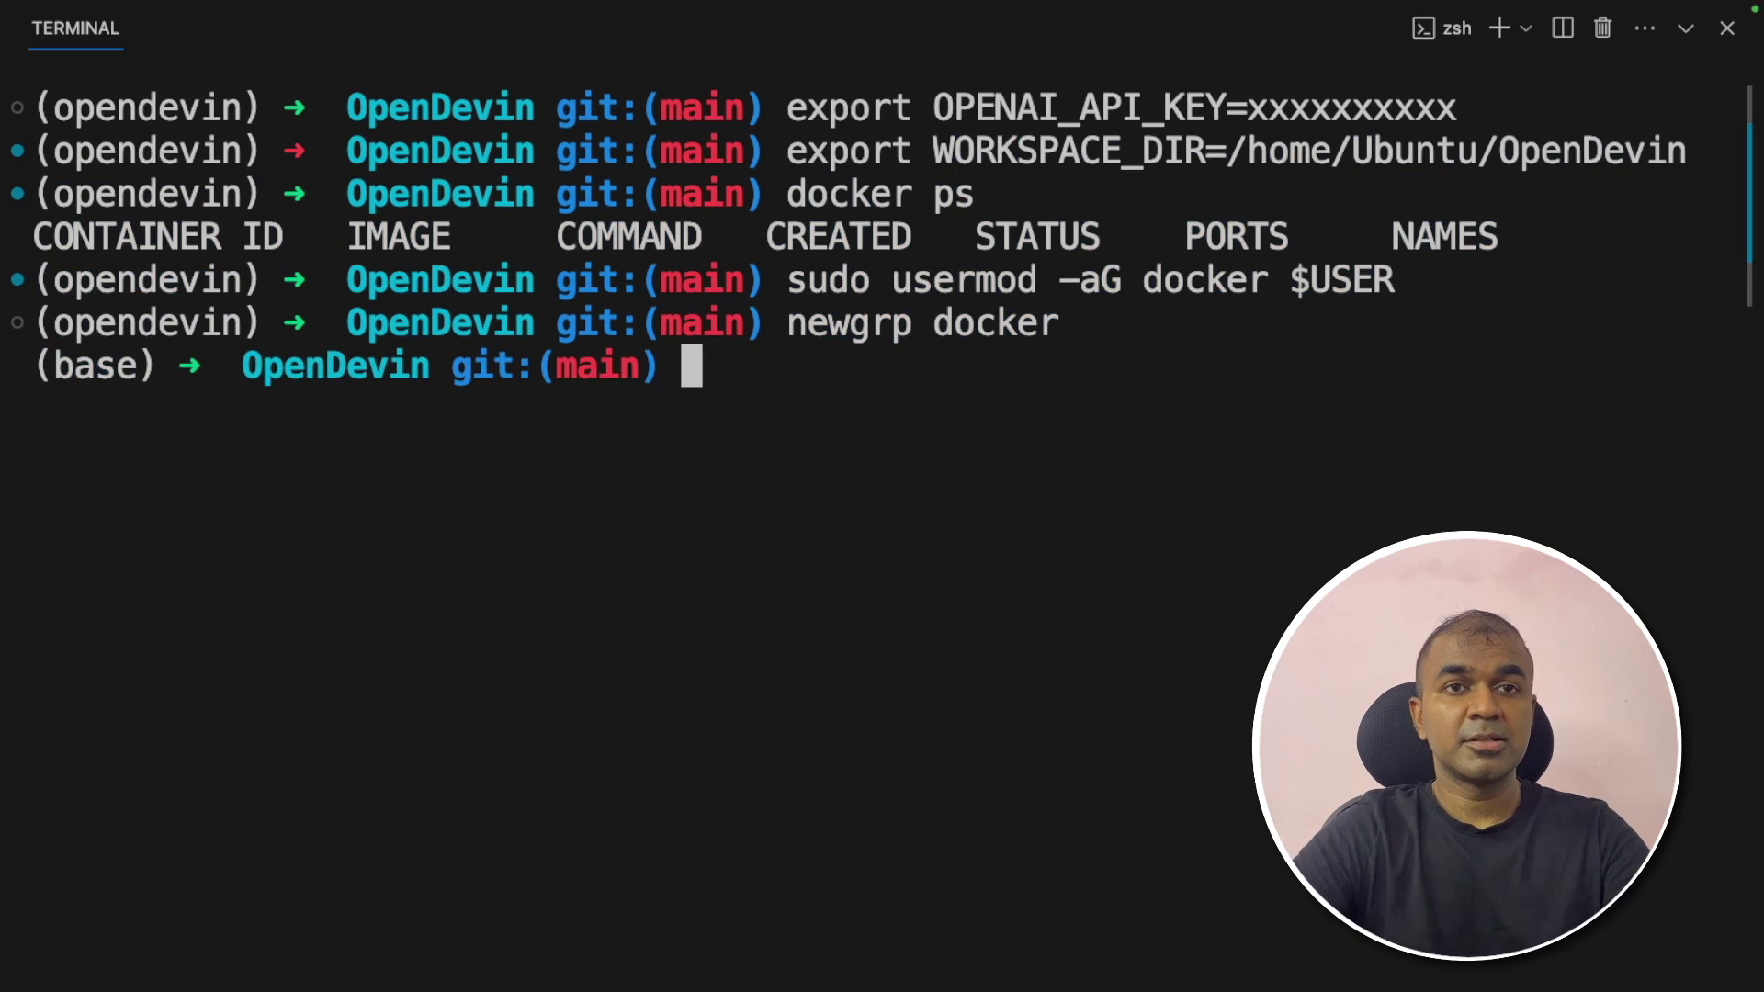
text(conda a)
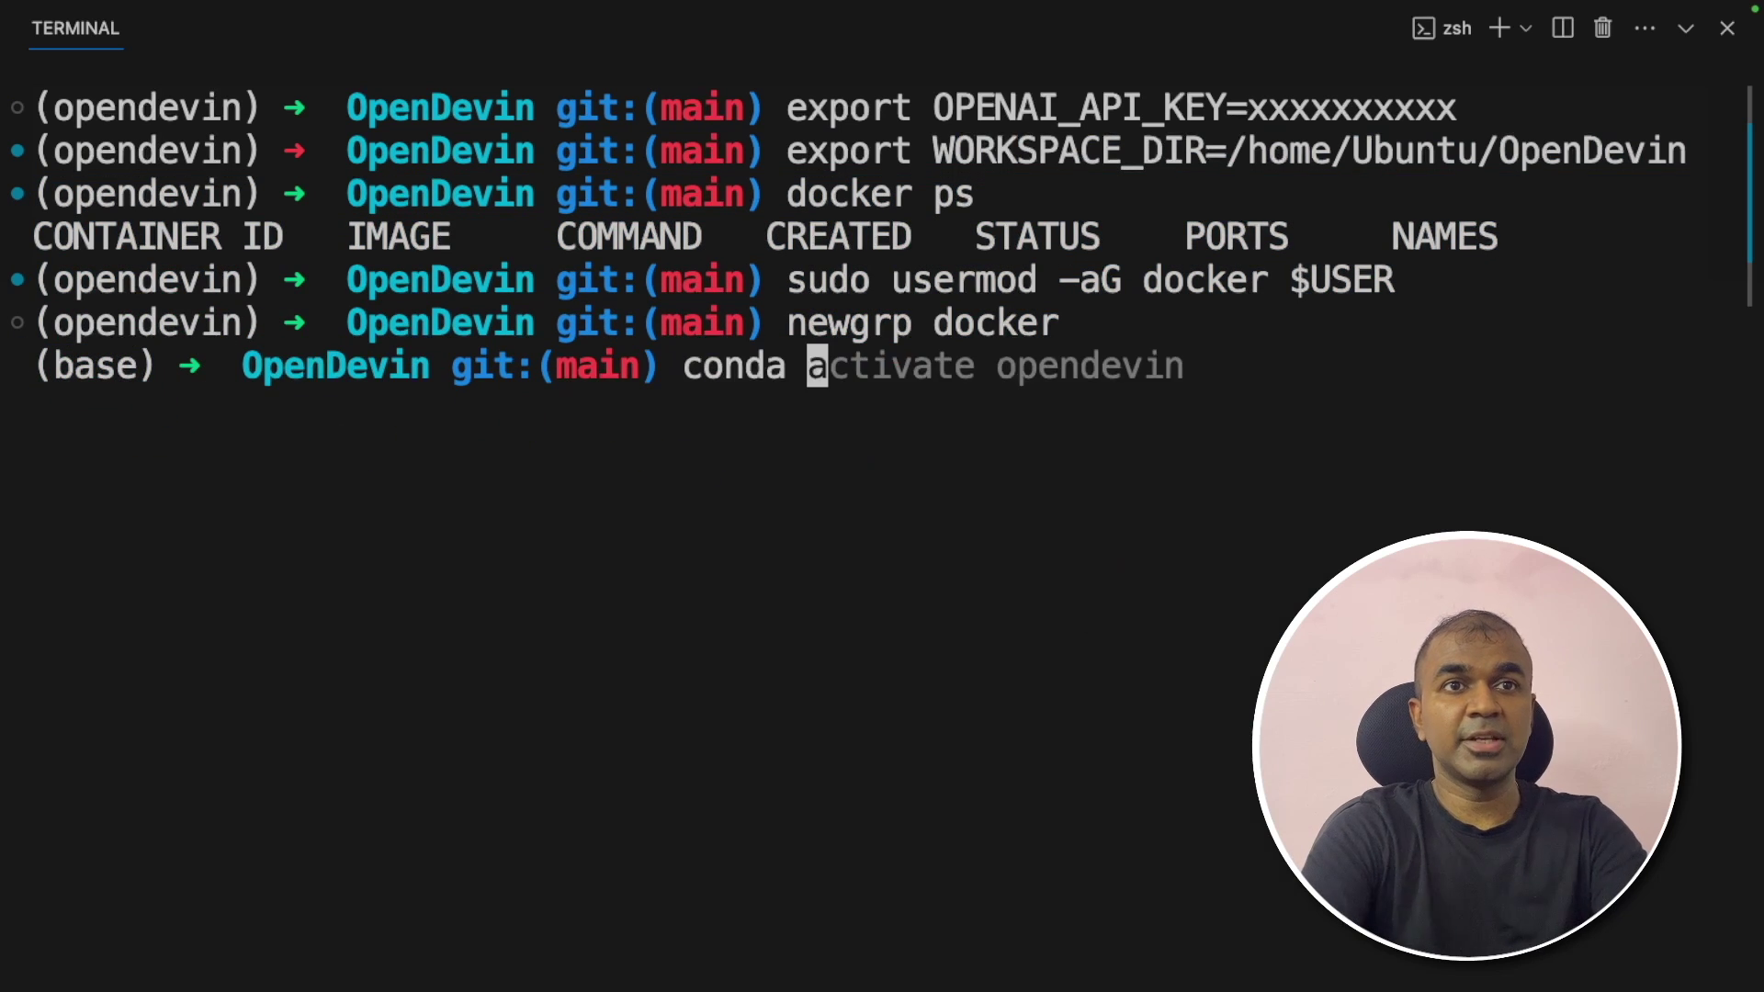
key(Right)
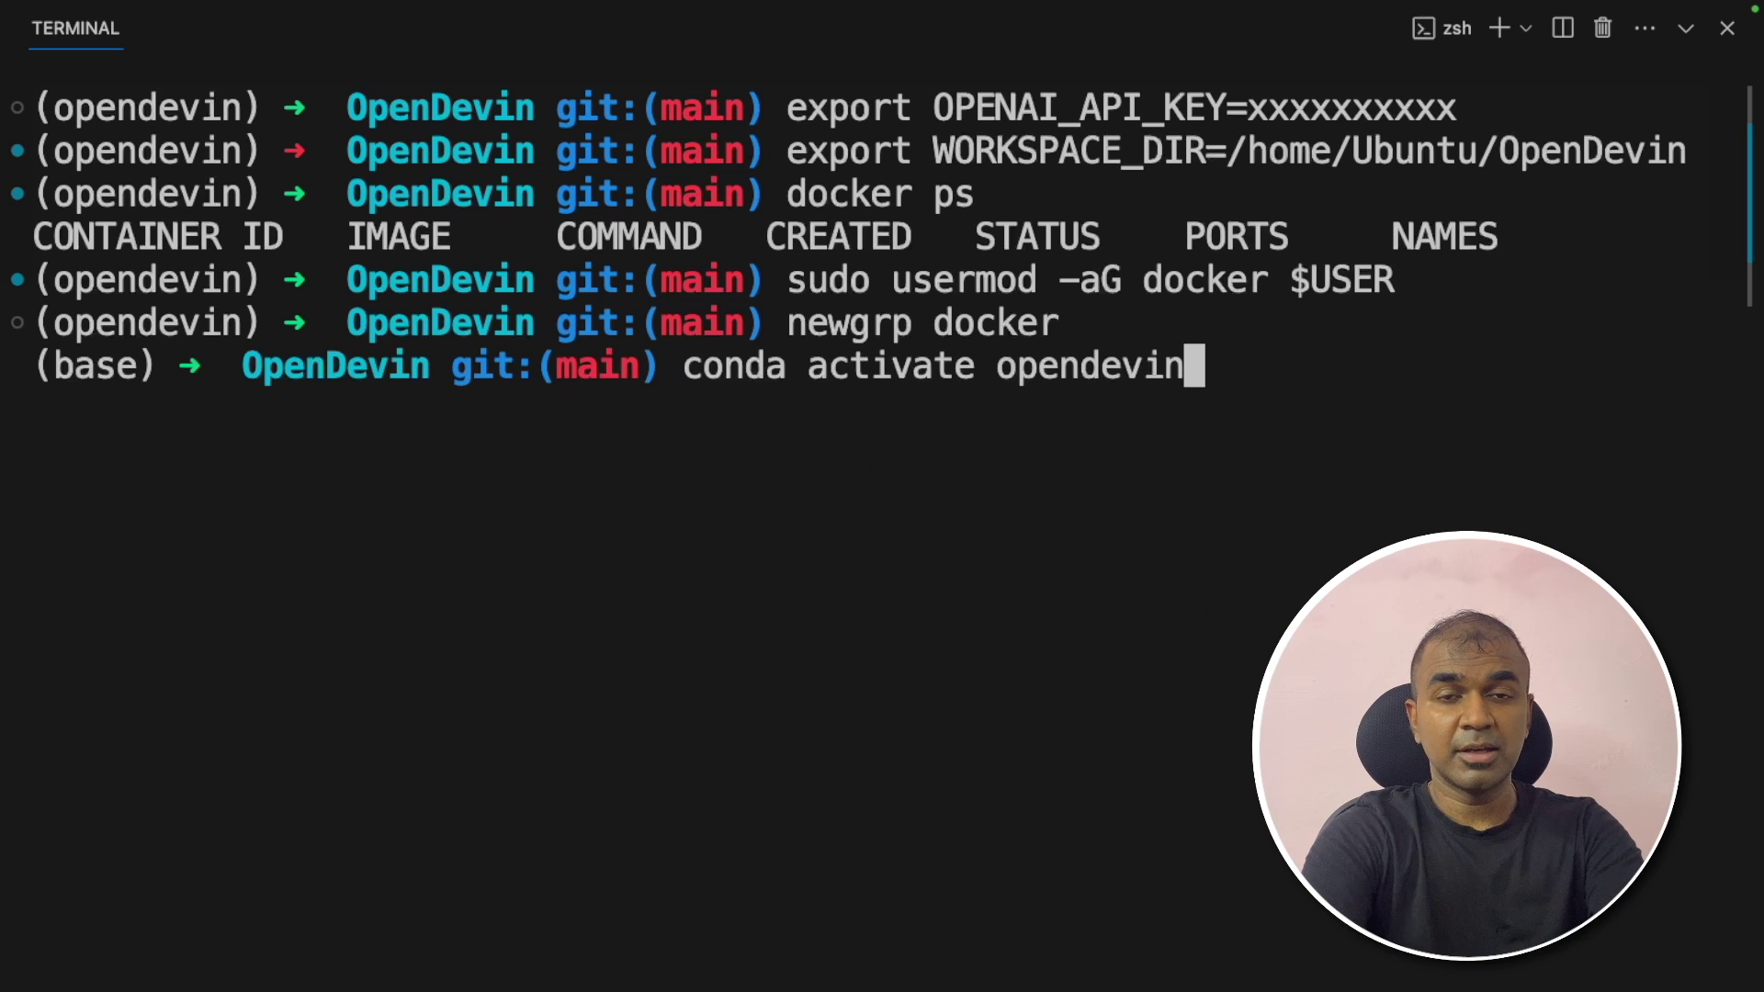
key(Return)
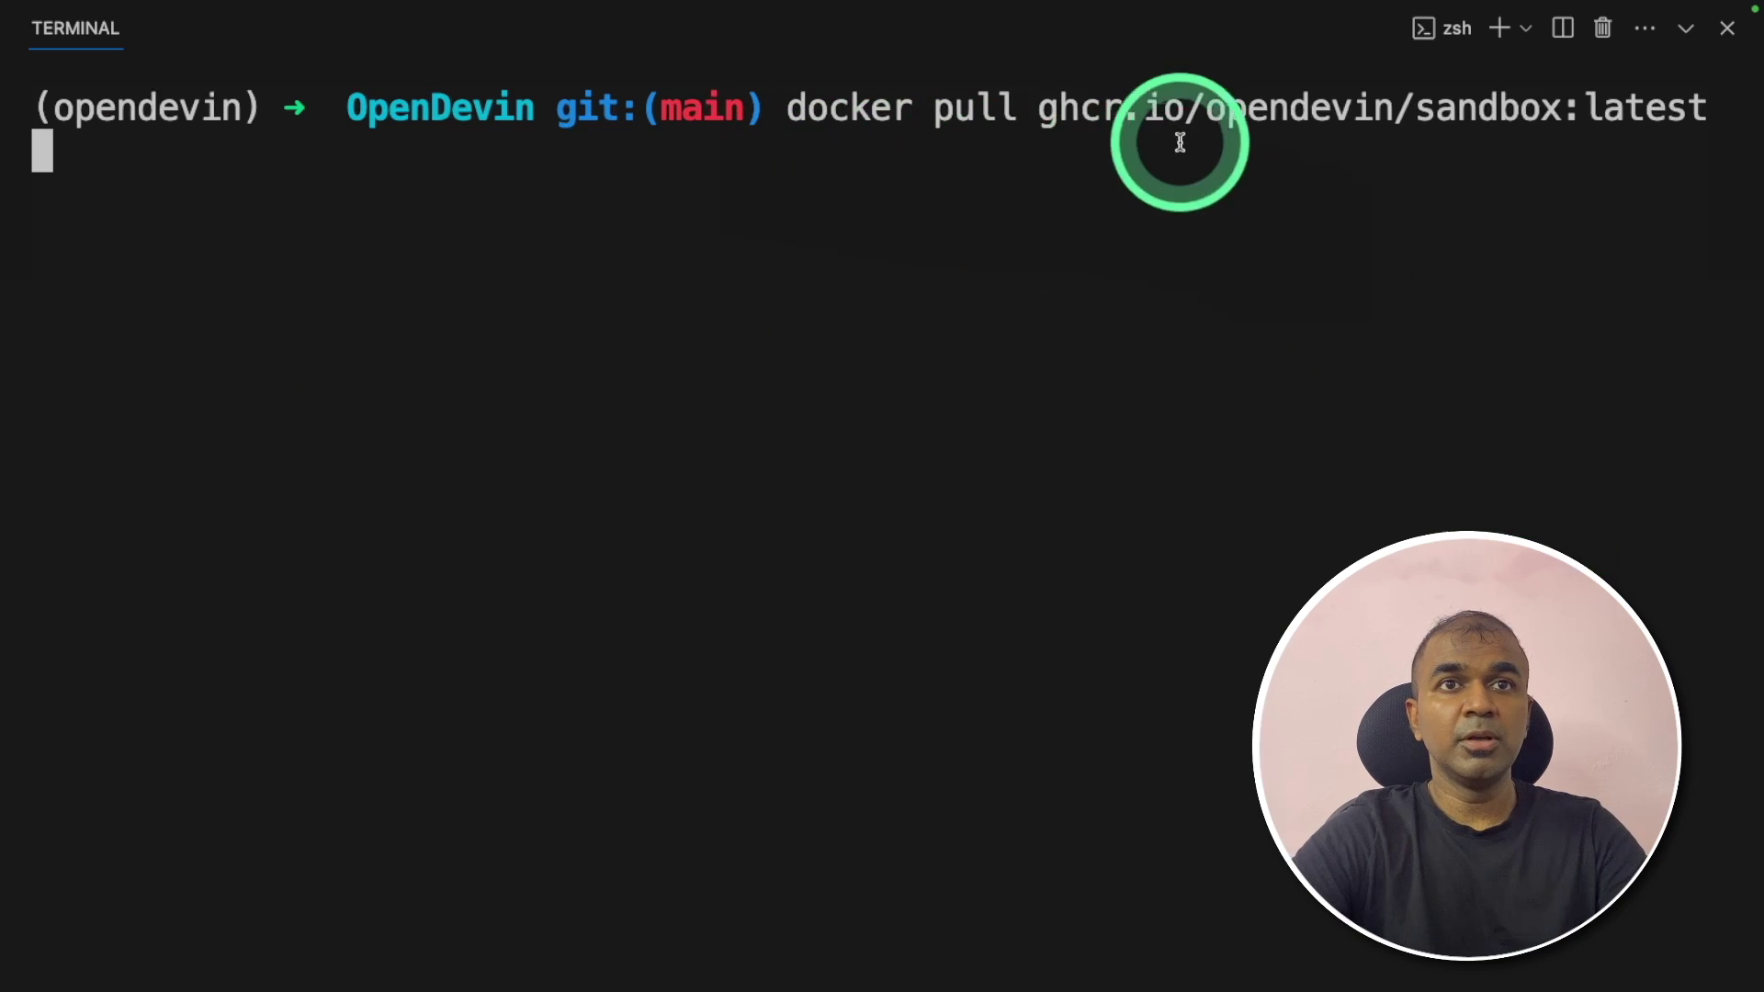
Step: Pull ghcr.io/opendevin/sandbox:latest and confirm the image is up to date
drag(1412, 110, 1706, 110)
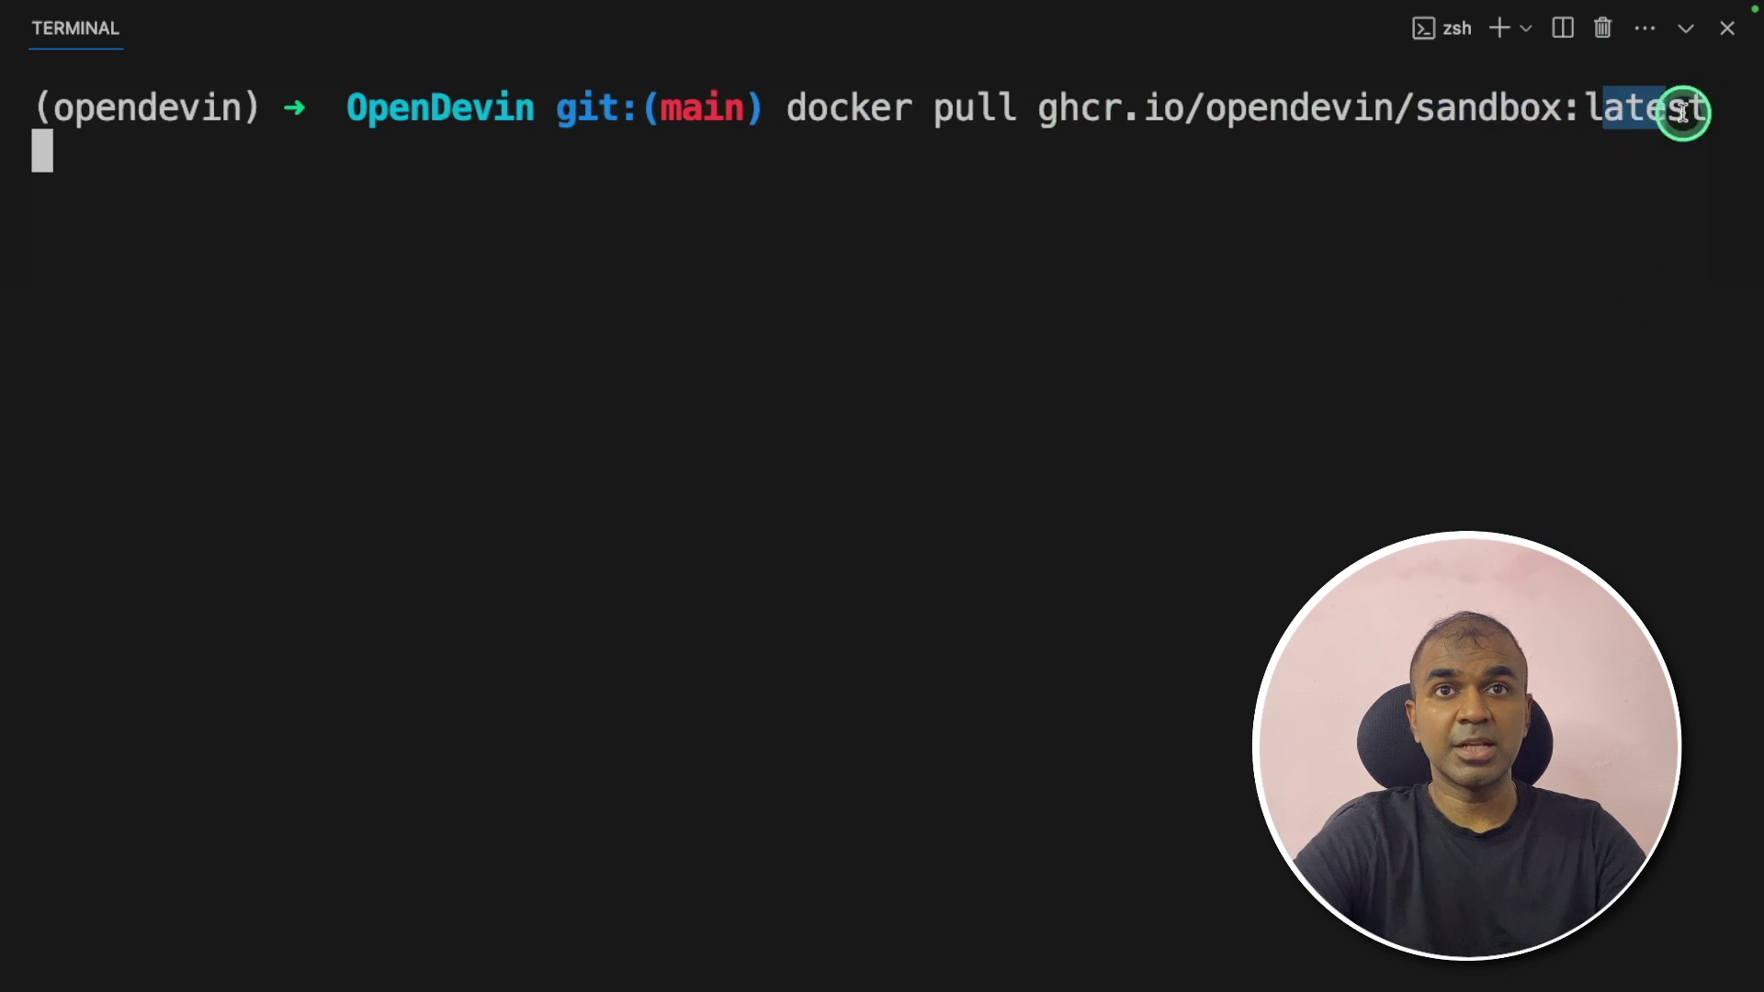
click(1626, 280)
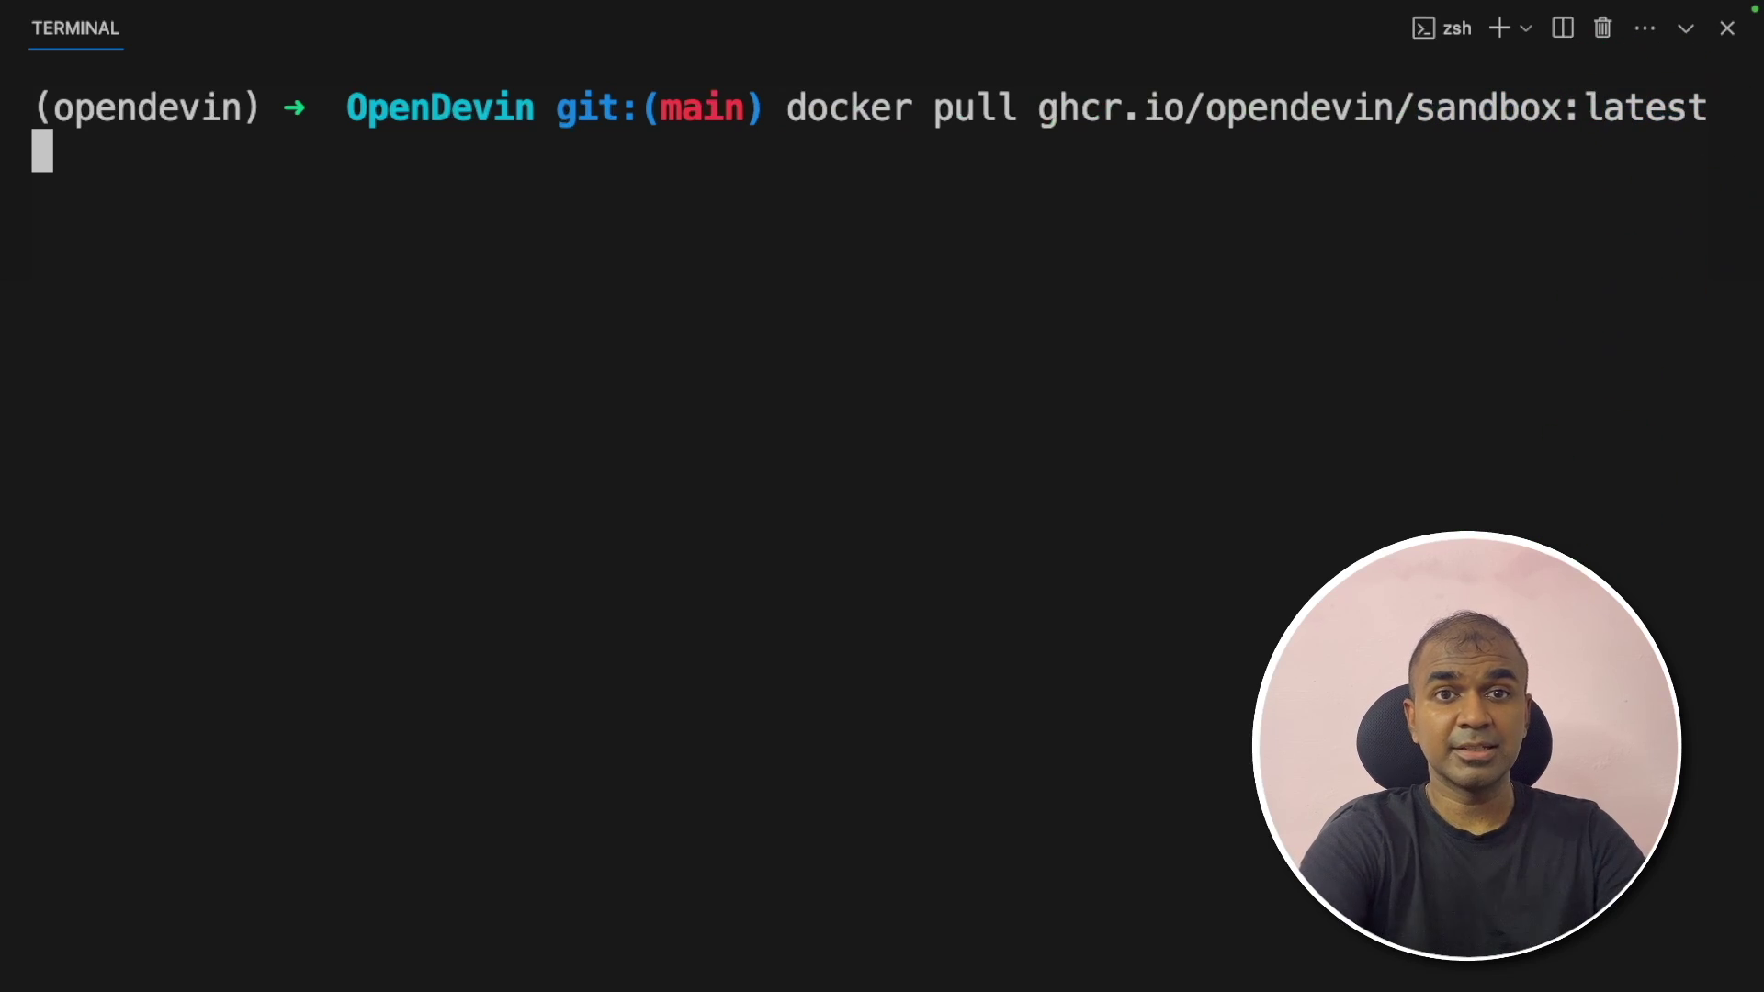
key(Return)
drag(201, 280, 771, 304)
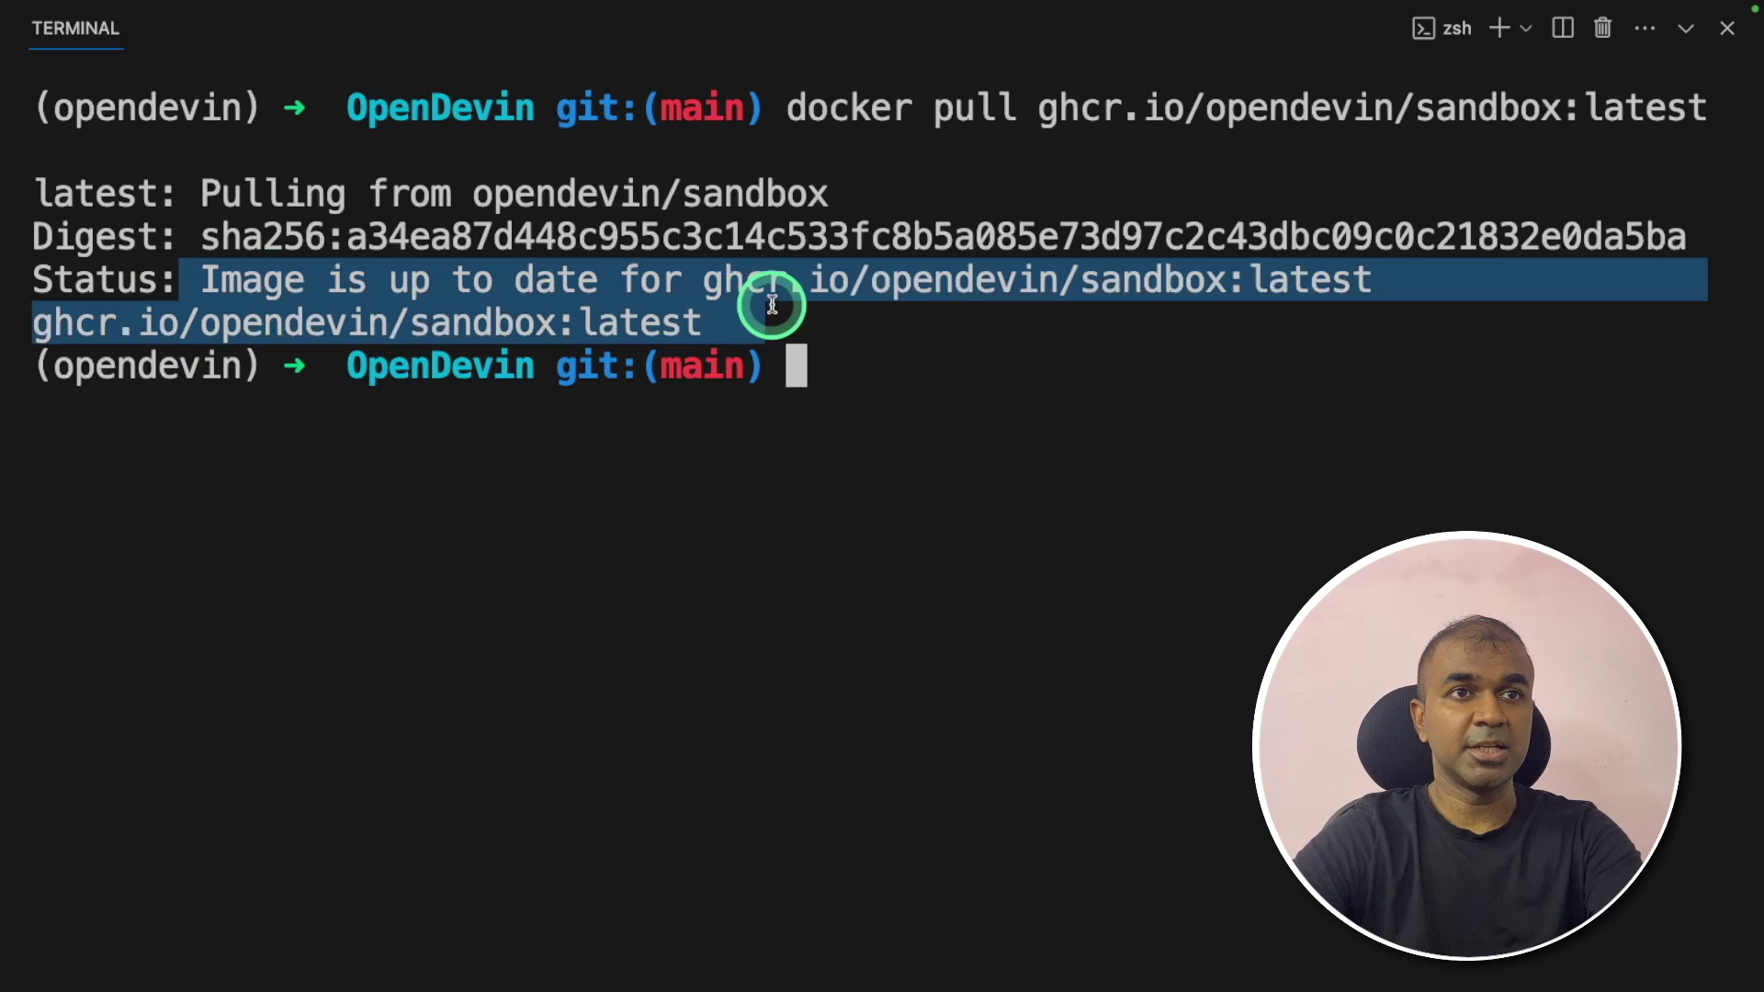
click(969, 417)
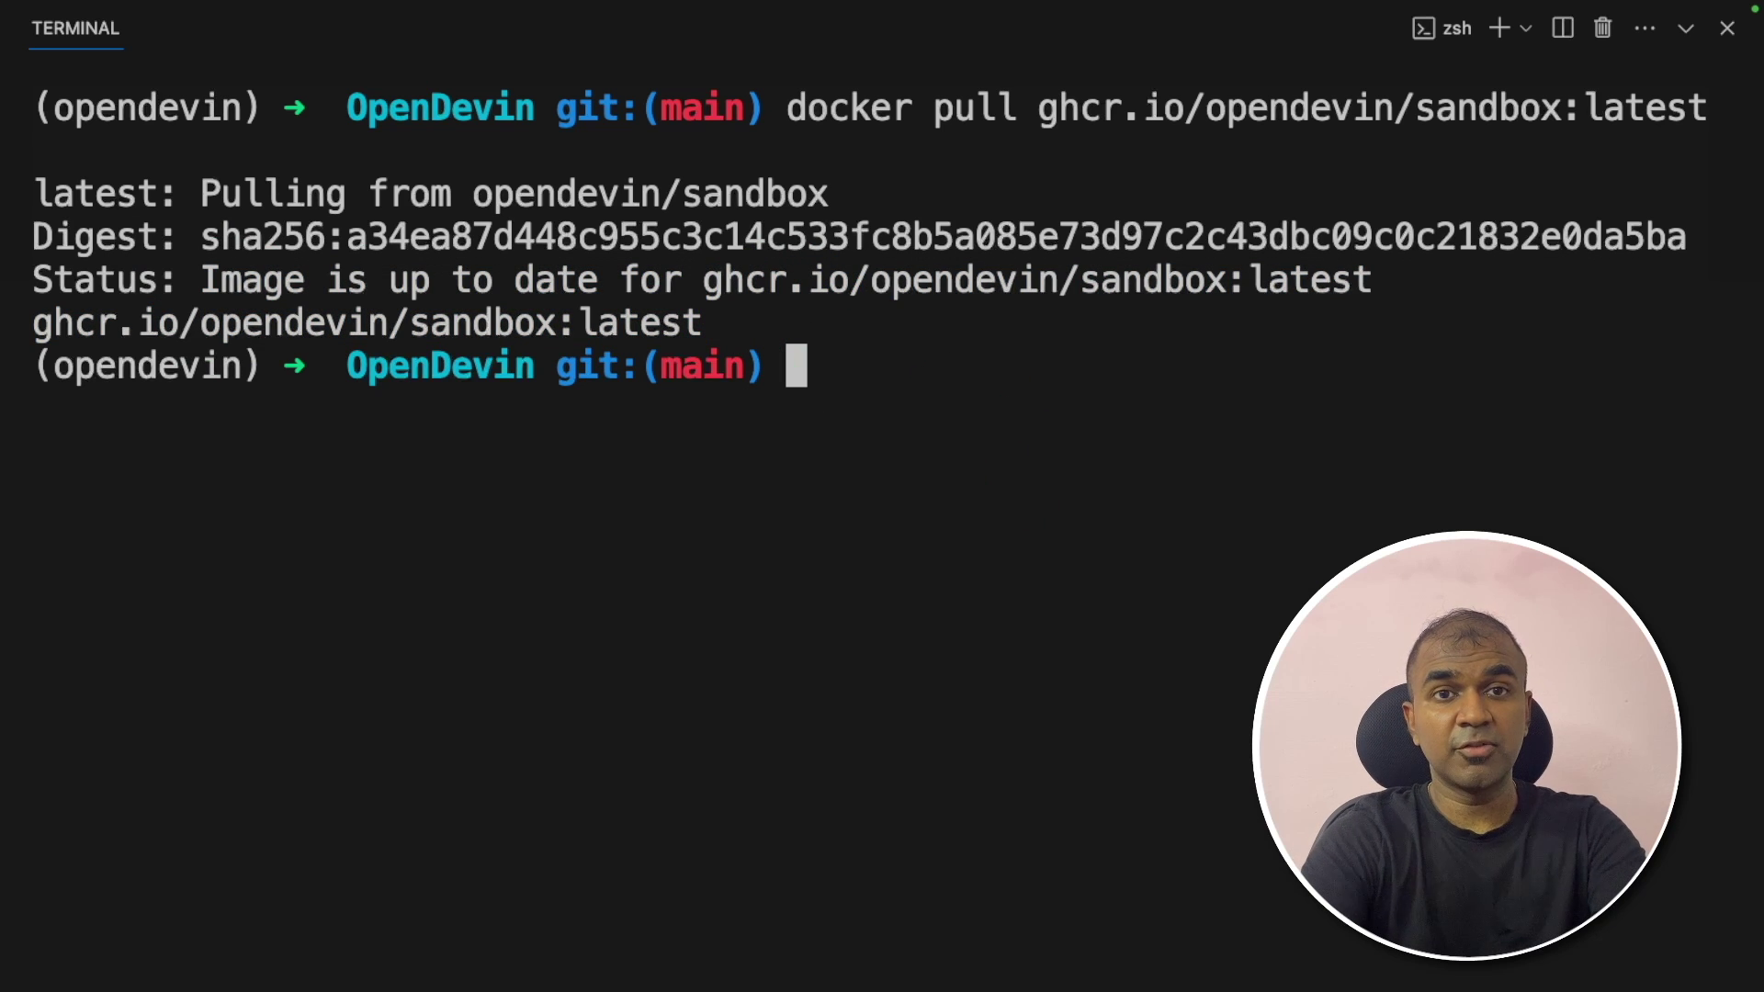
text(clea)
key(Return)
text(r)
Step: Run uvicorn opendevin.server.listen:app on port 3000 and note its 127.0.0.1:3000 address
key(Return)
text(uvicorn opendevin.server.listen:app --port 3000)
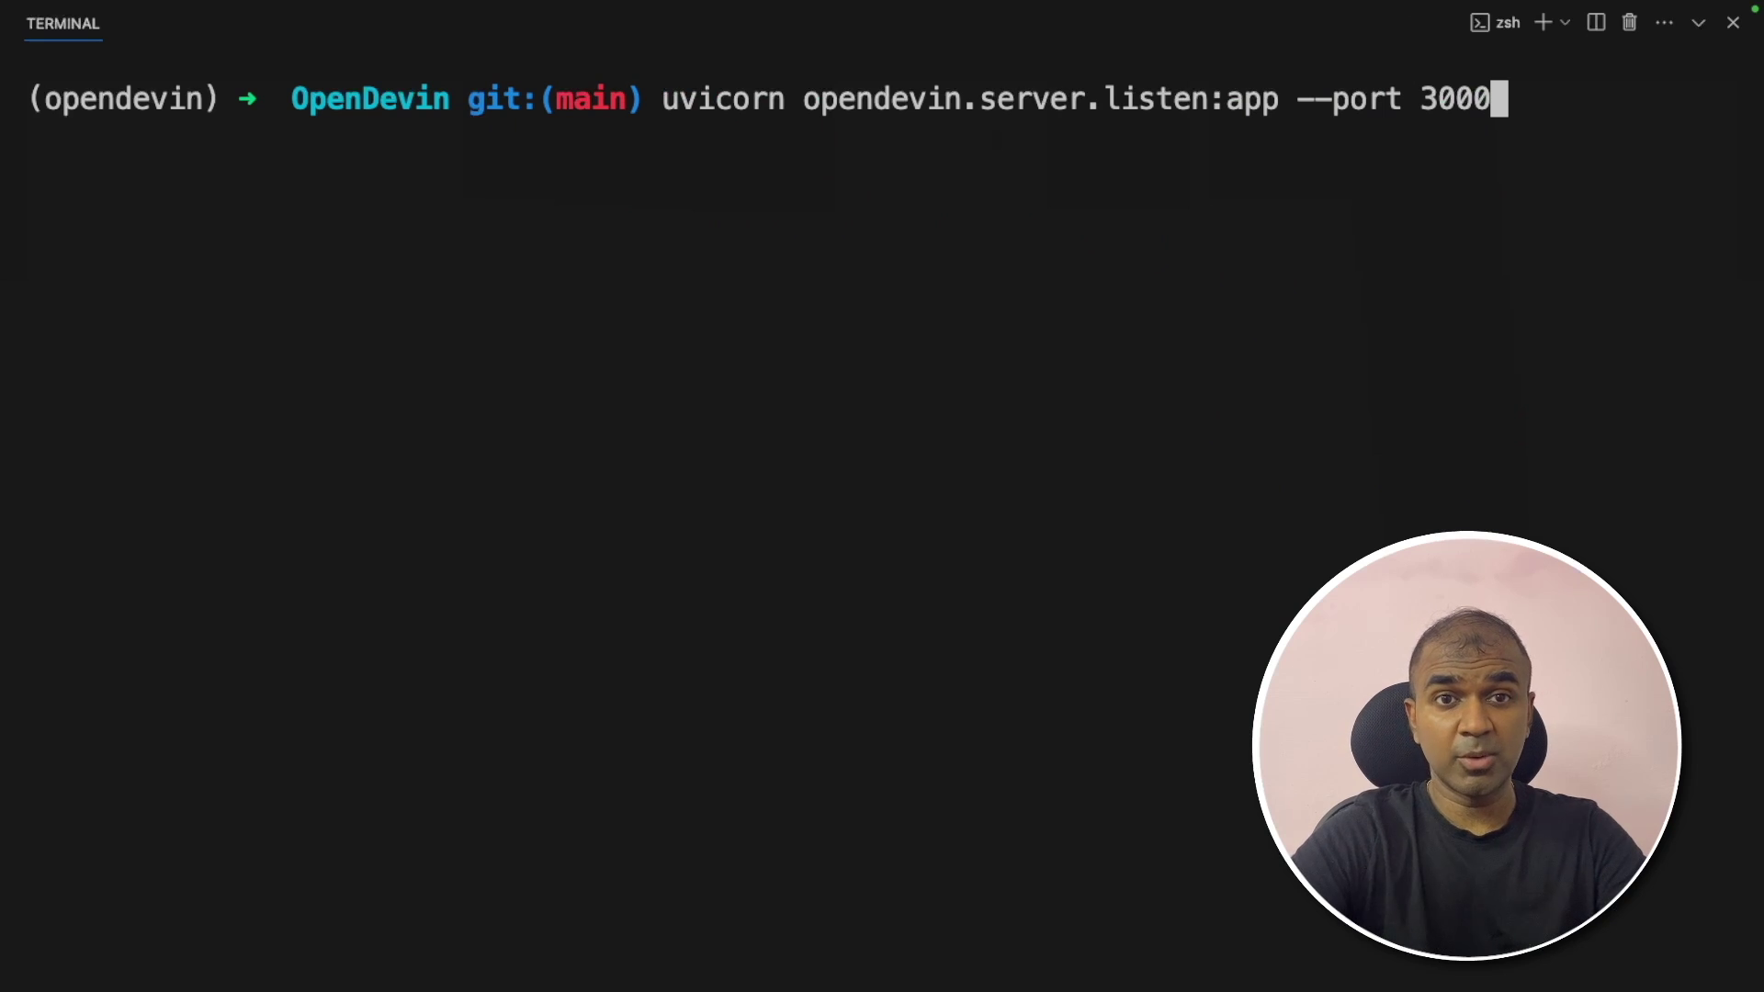
key(Return)
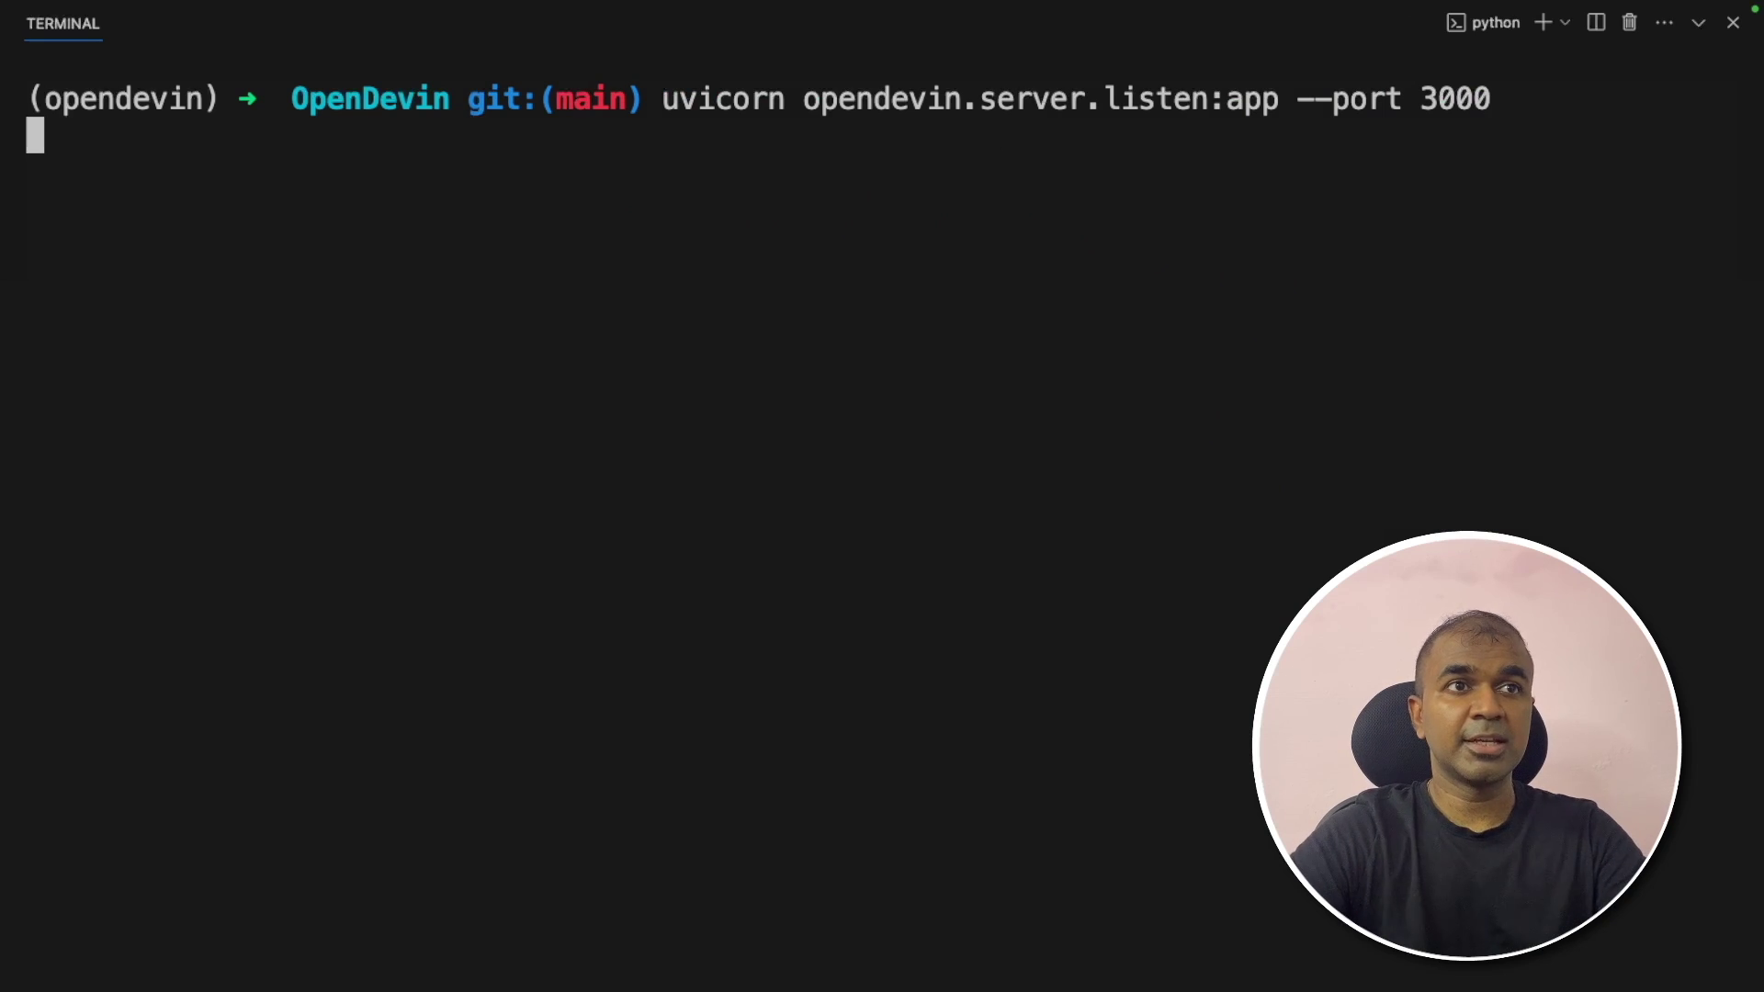
mouse_move(207, 244)
mouse_down()
mouse_move(906, 243)
mouse_move(540, 244)
mouse_up()
click(916, 243)
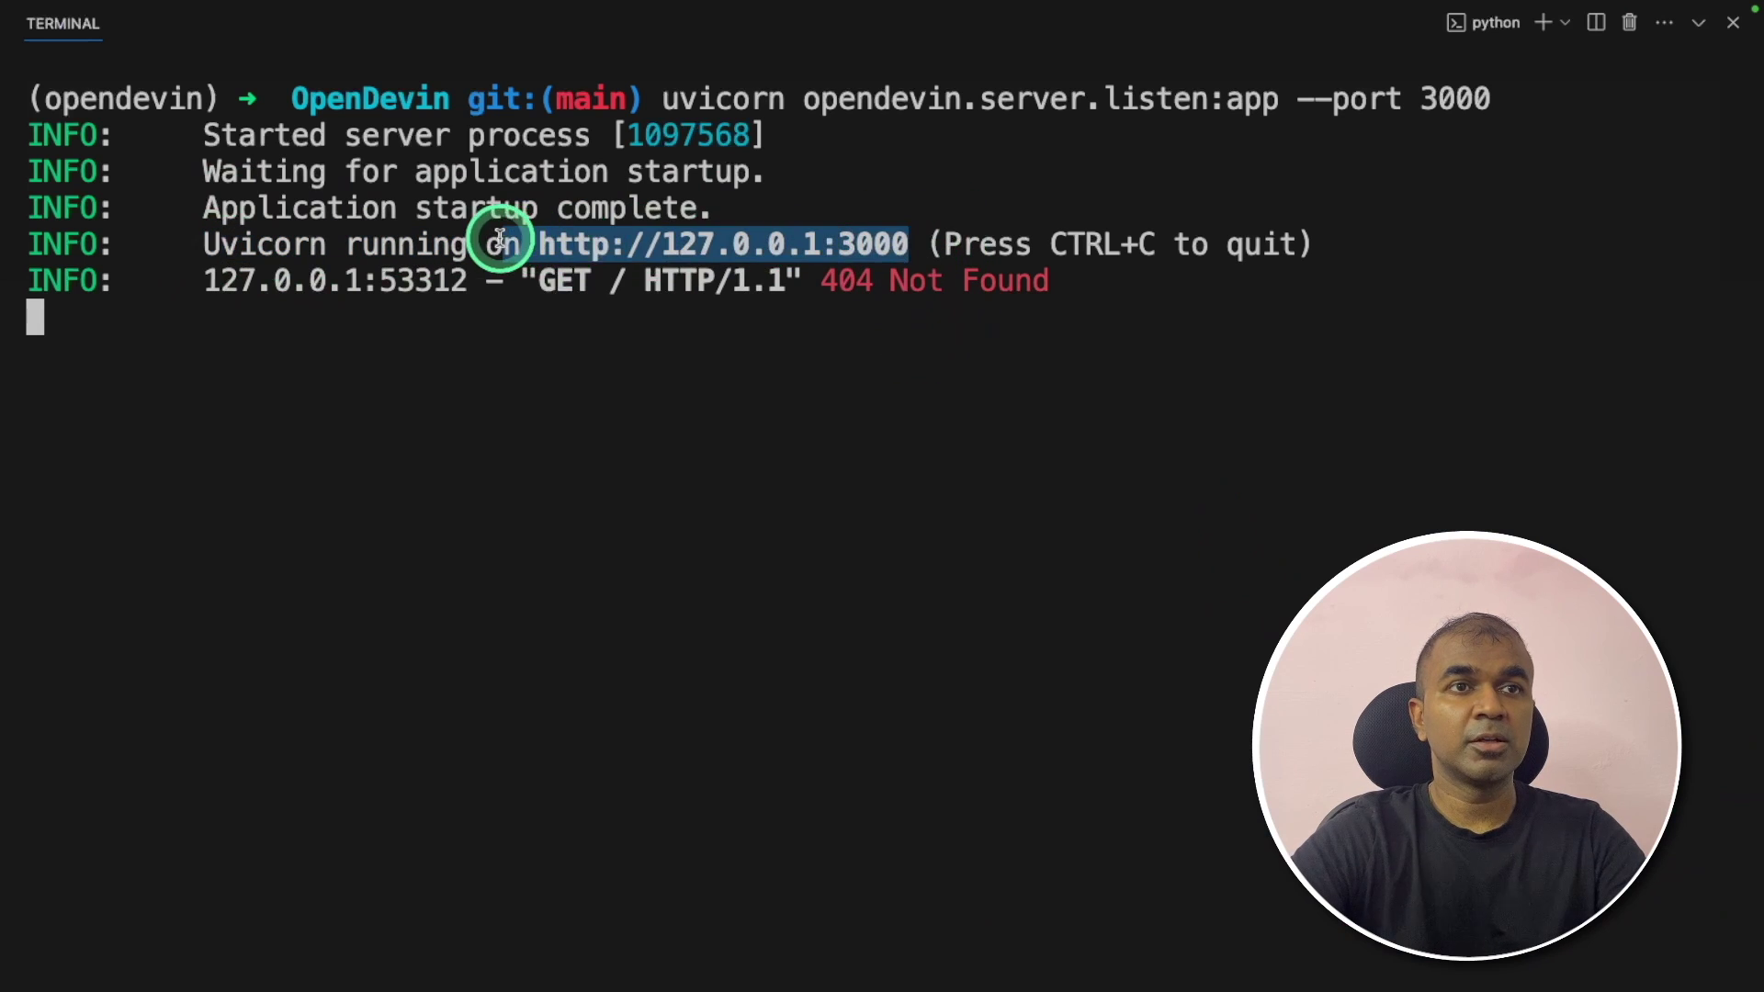
click(771, 244)
Step: Open 127.0.0.1:3000 in the browser and confirm it returns Not Found
ctrl+click(813, 248)
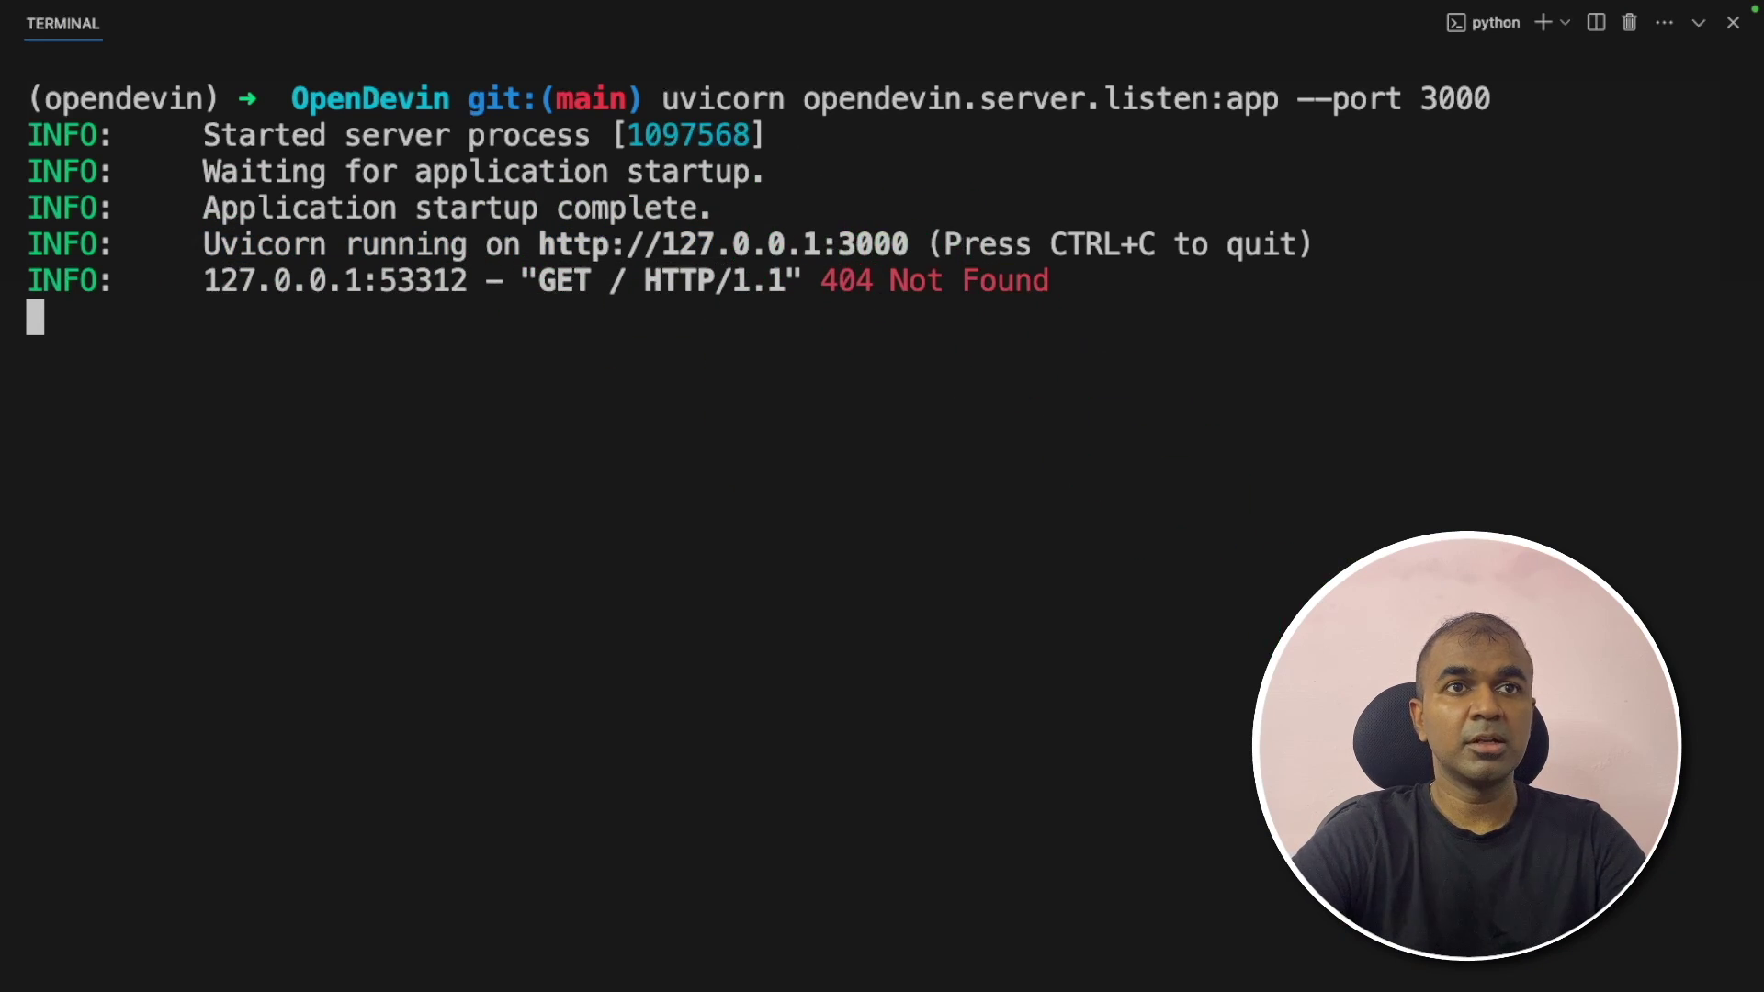
drag(571, 133, 4, 134)
click(303, 303)
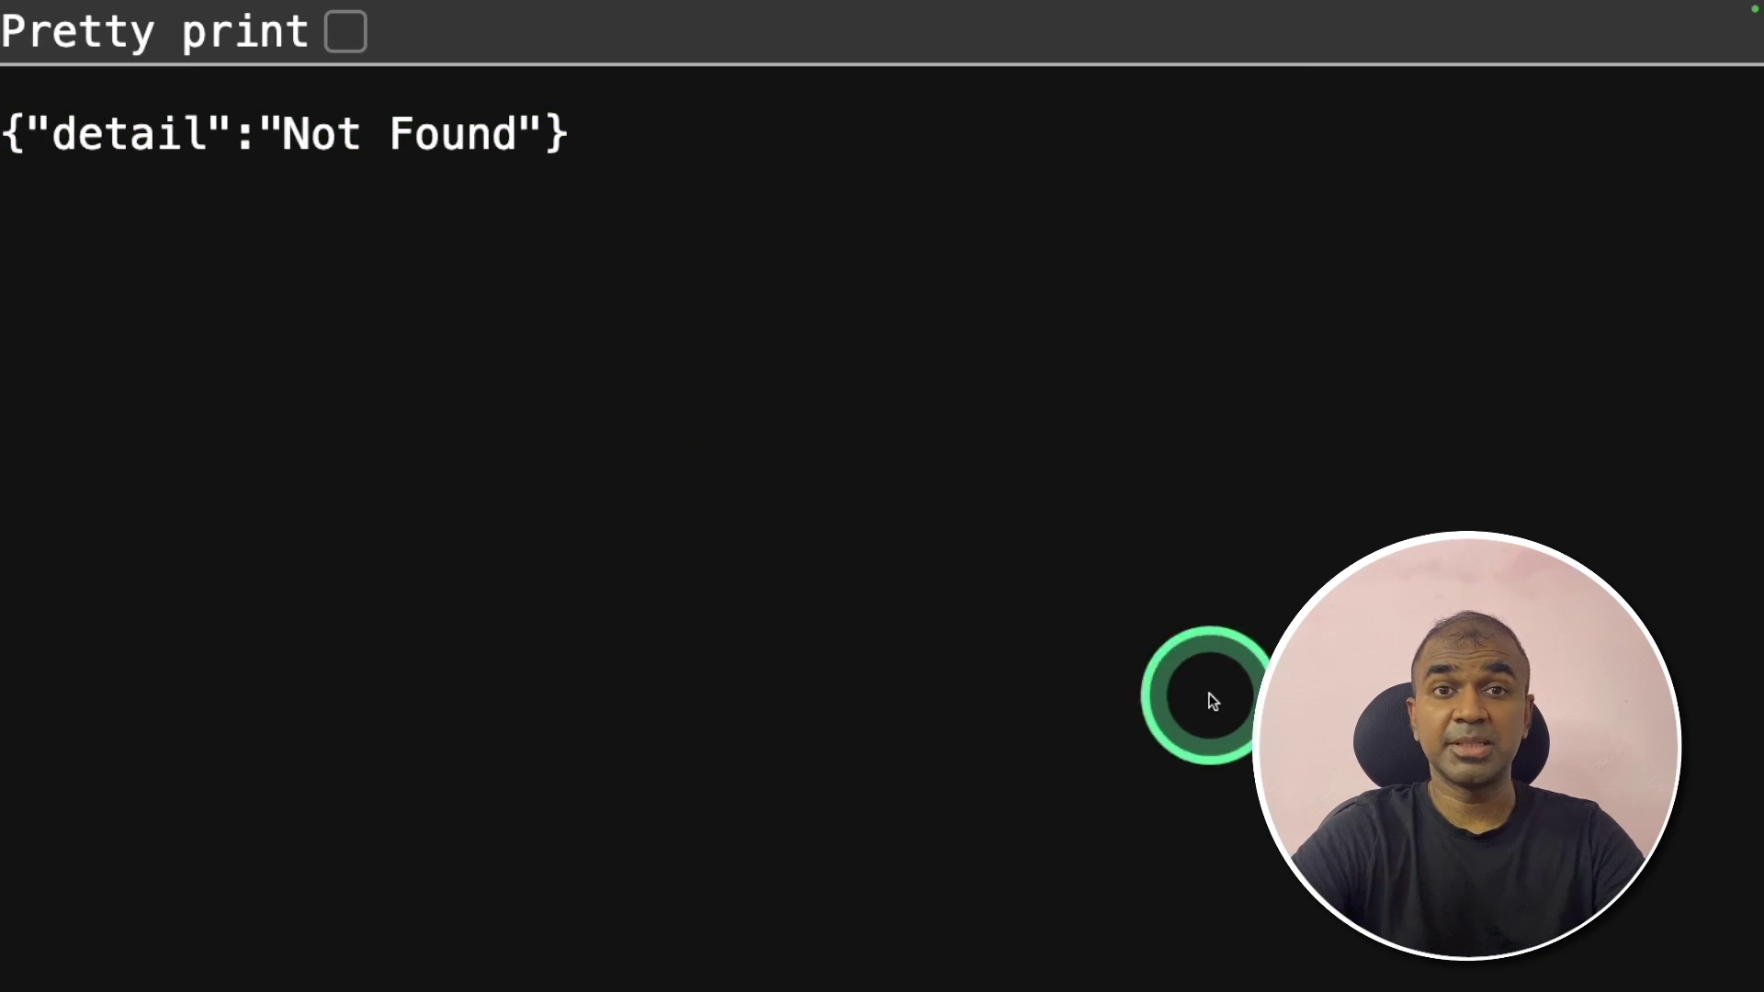
key(alt+Tab)
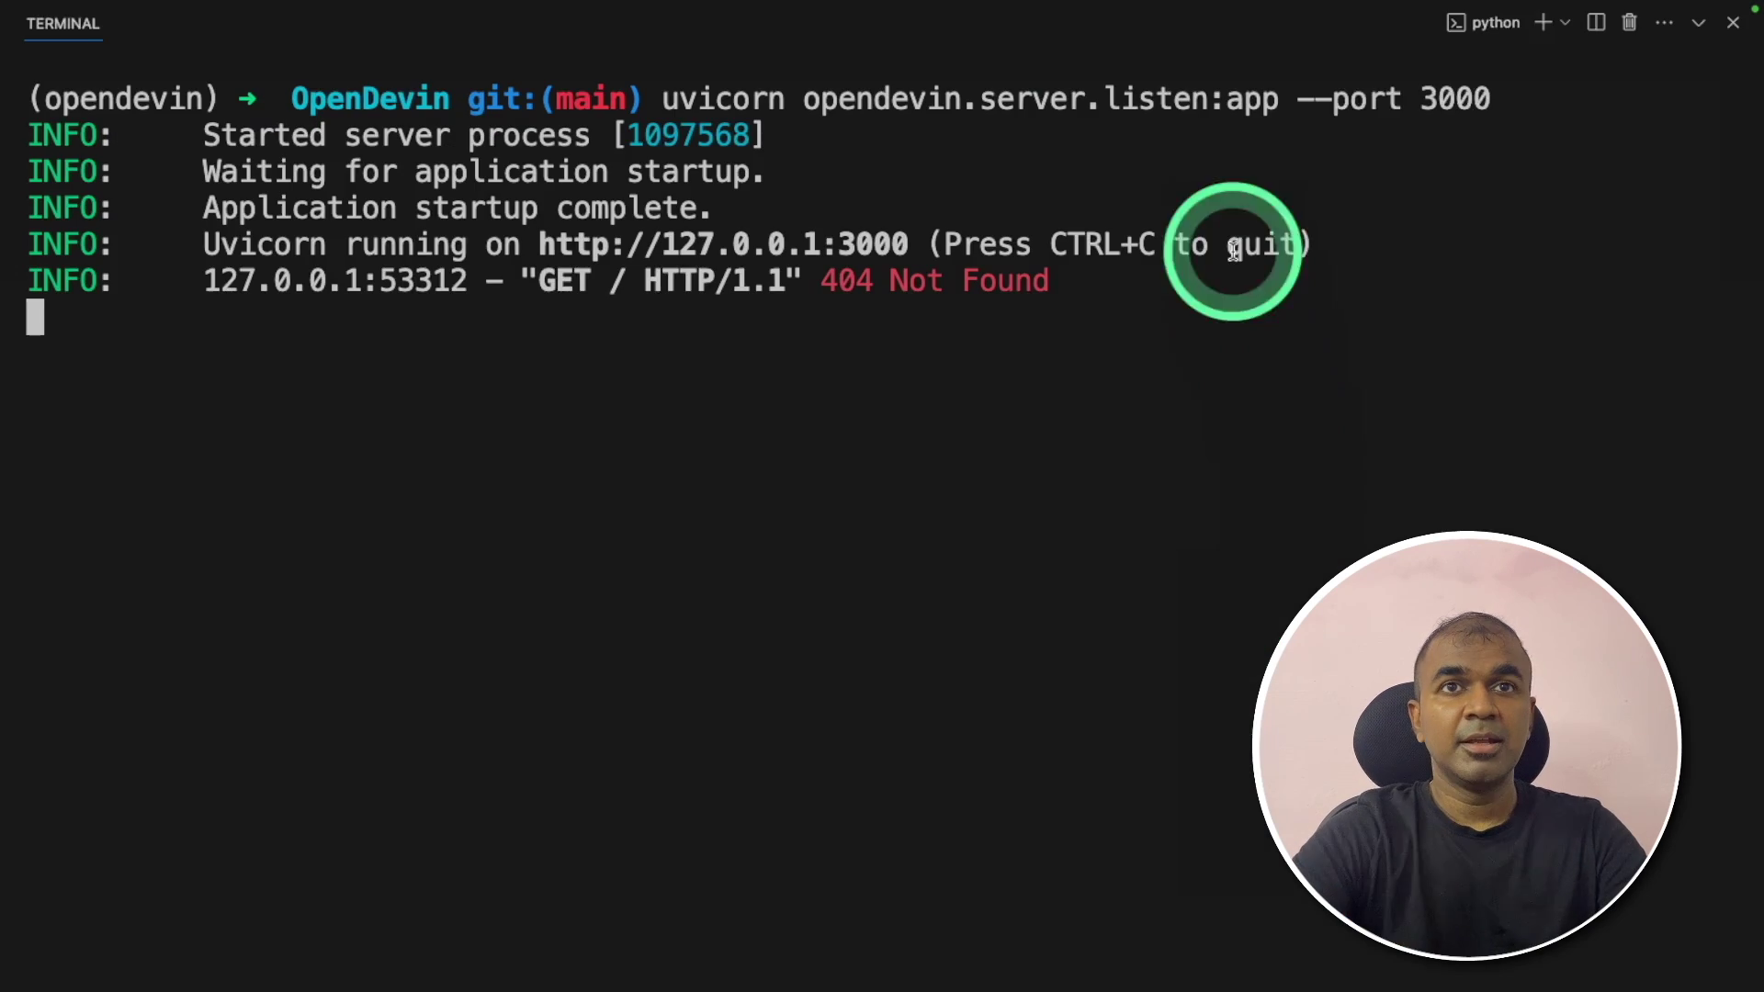
Step: In a second terminal, enter frontend, check the Node version, and run npm install
click(1546, 24)
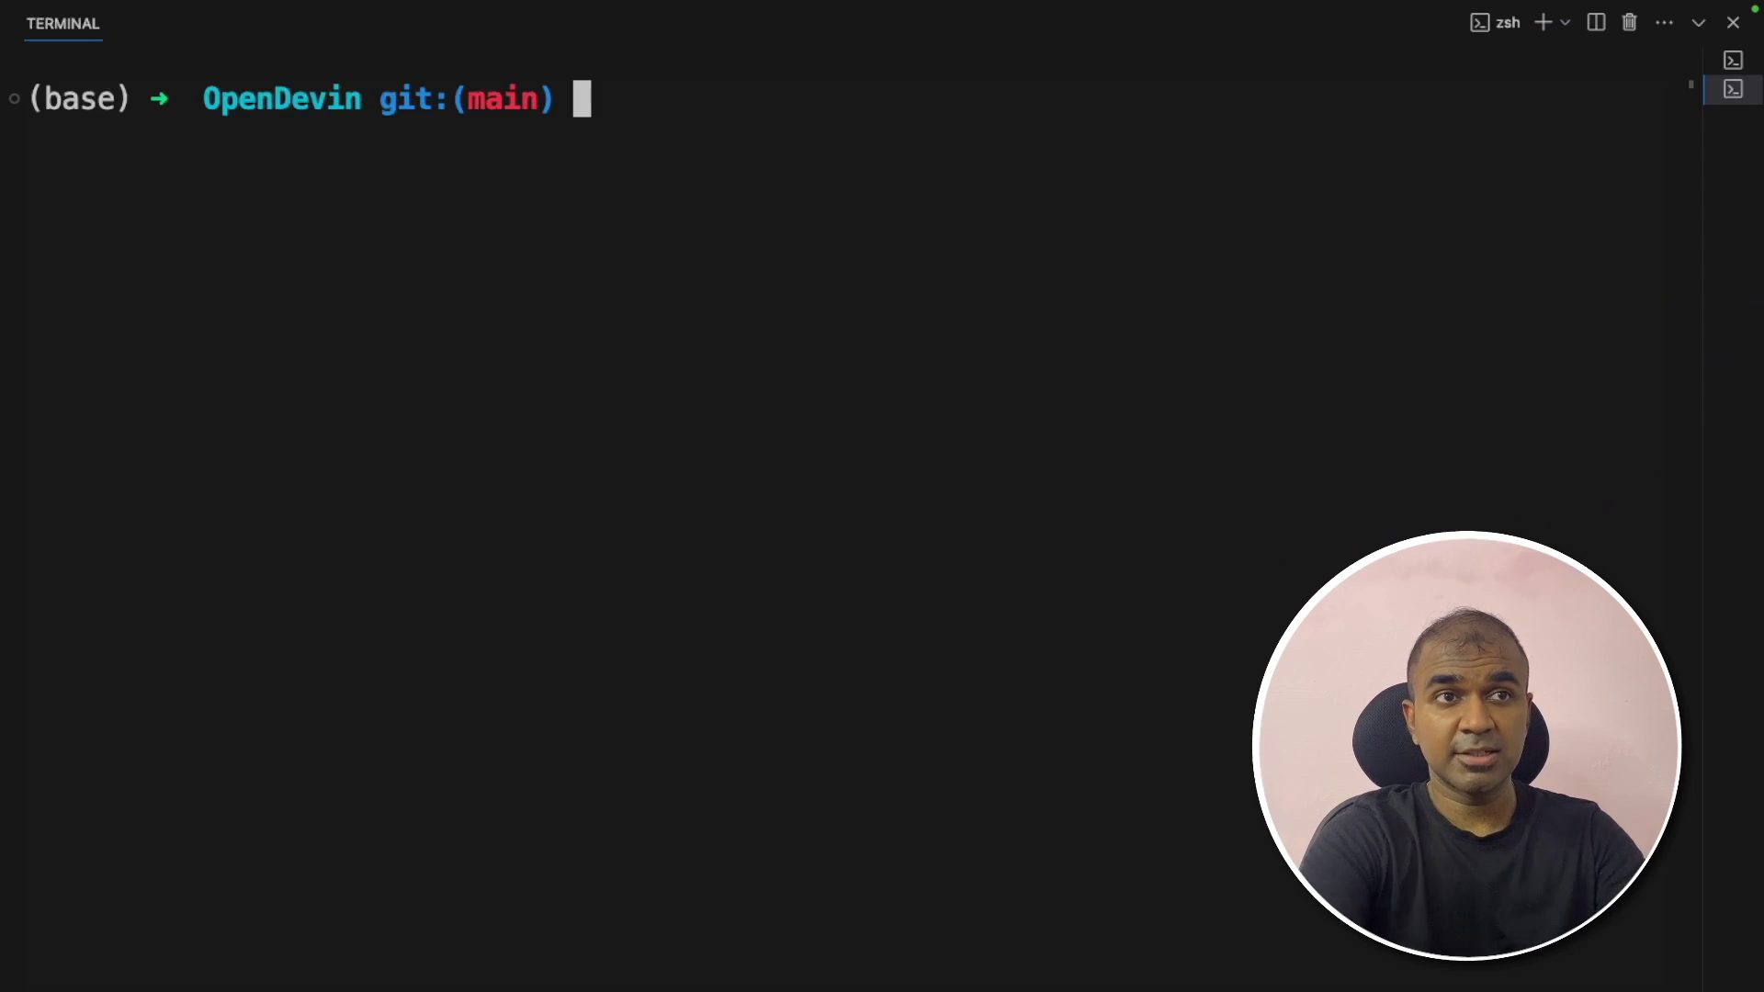
text(cd frontend)
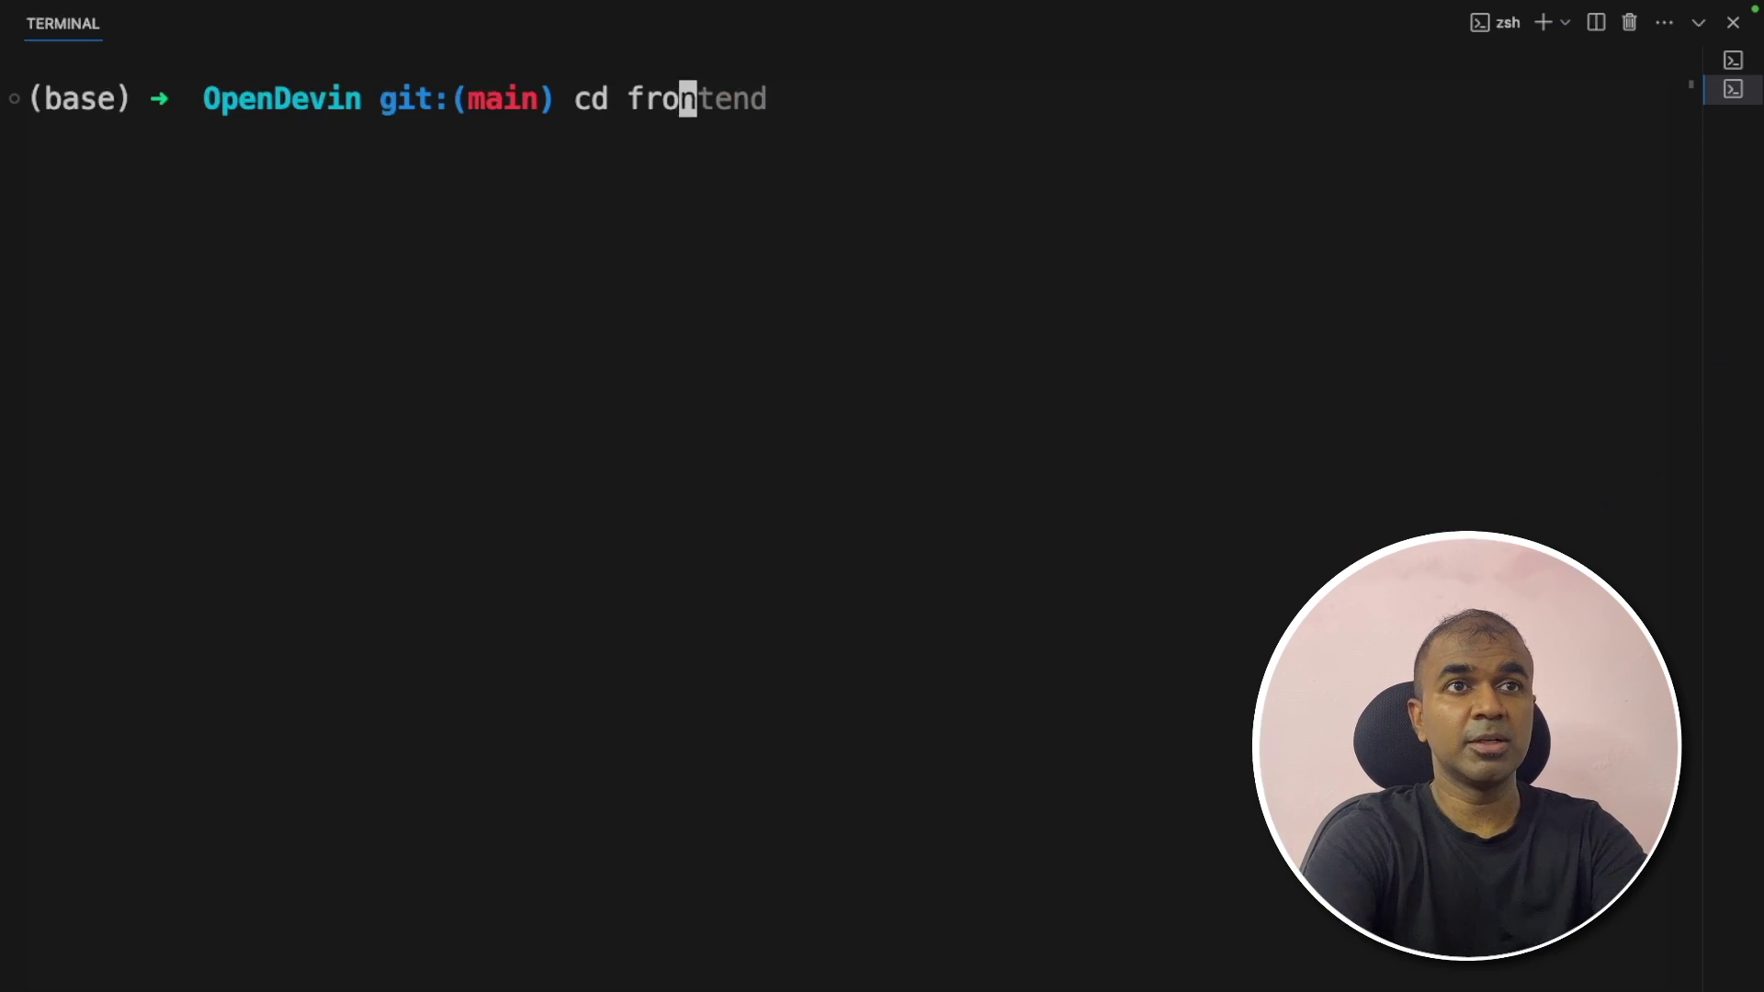
key(Return)
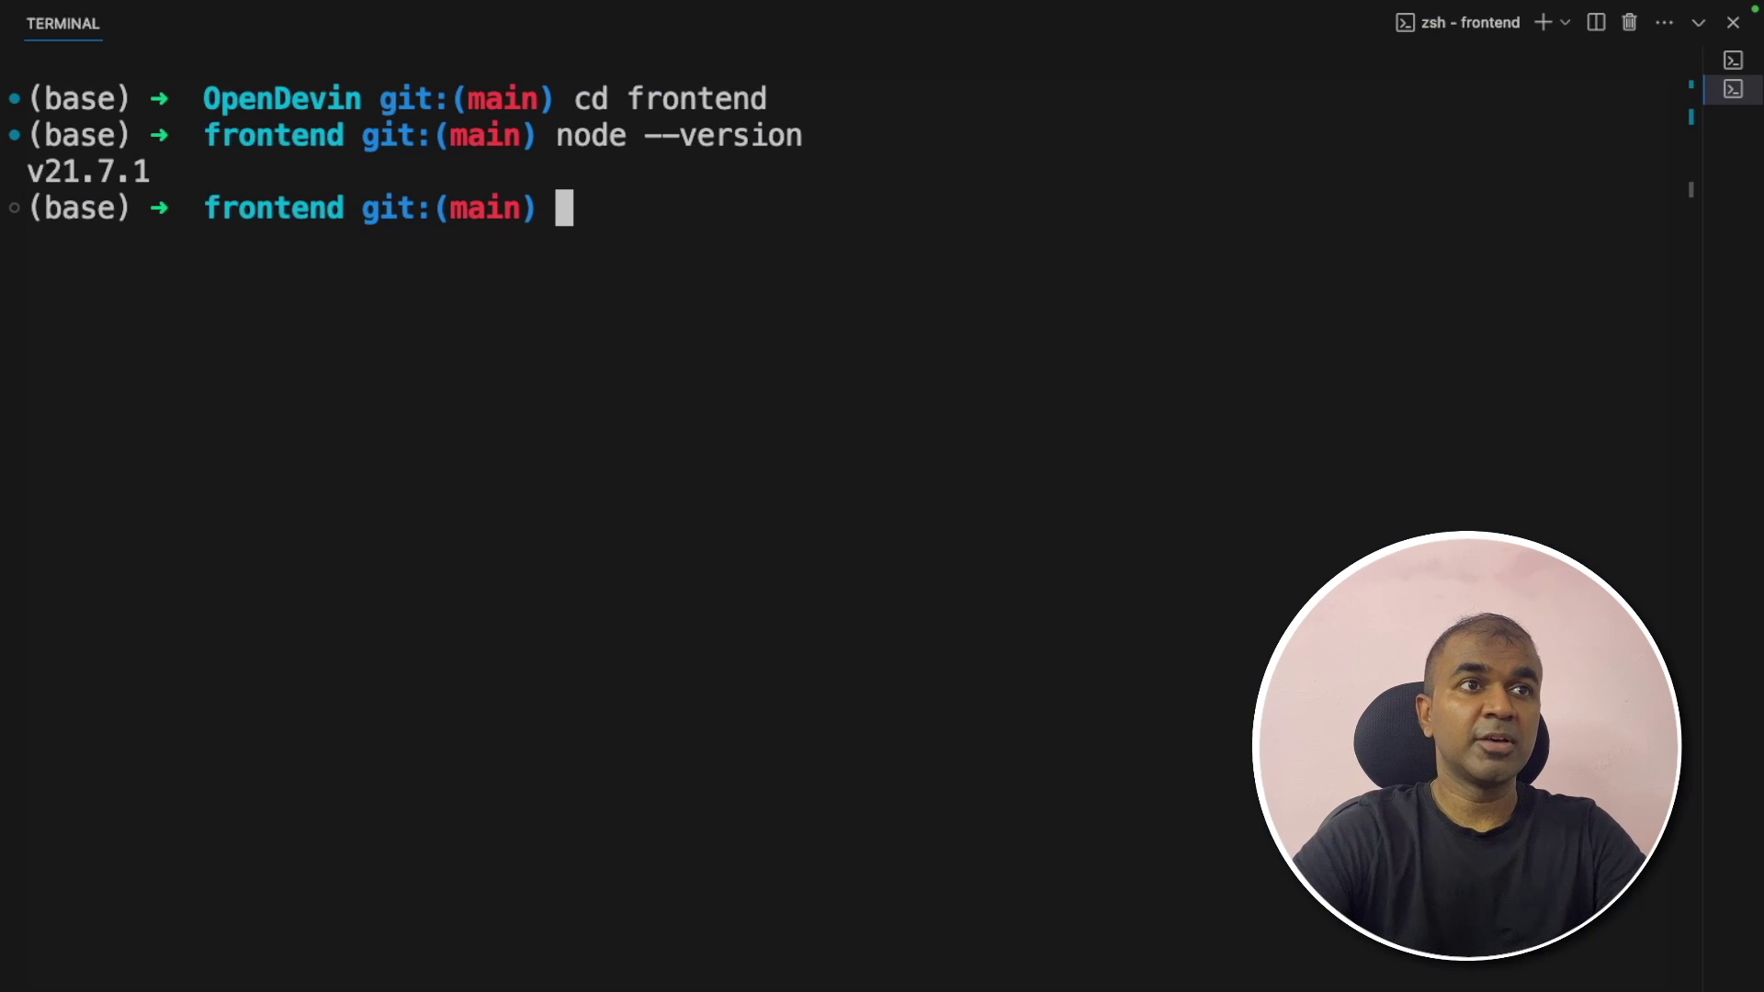
drag(150, 172, 26, 172)
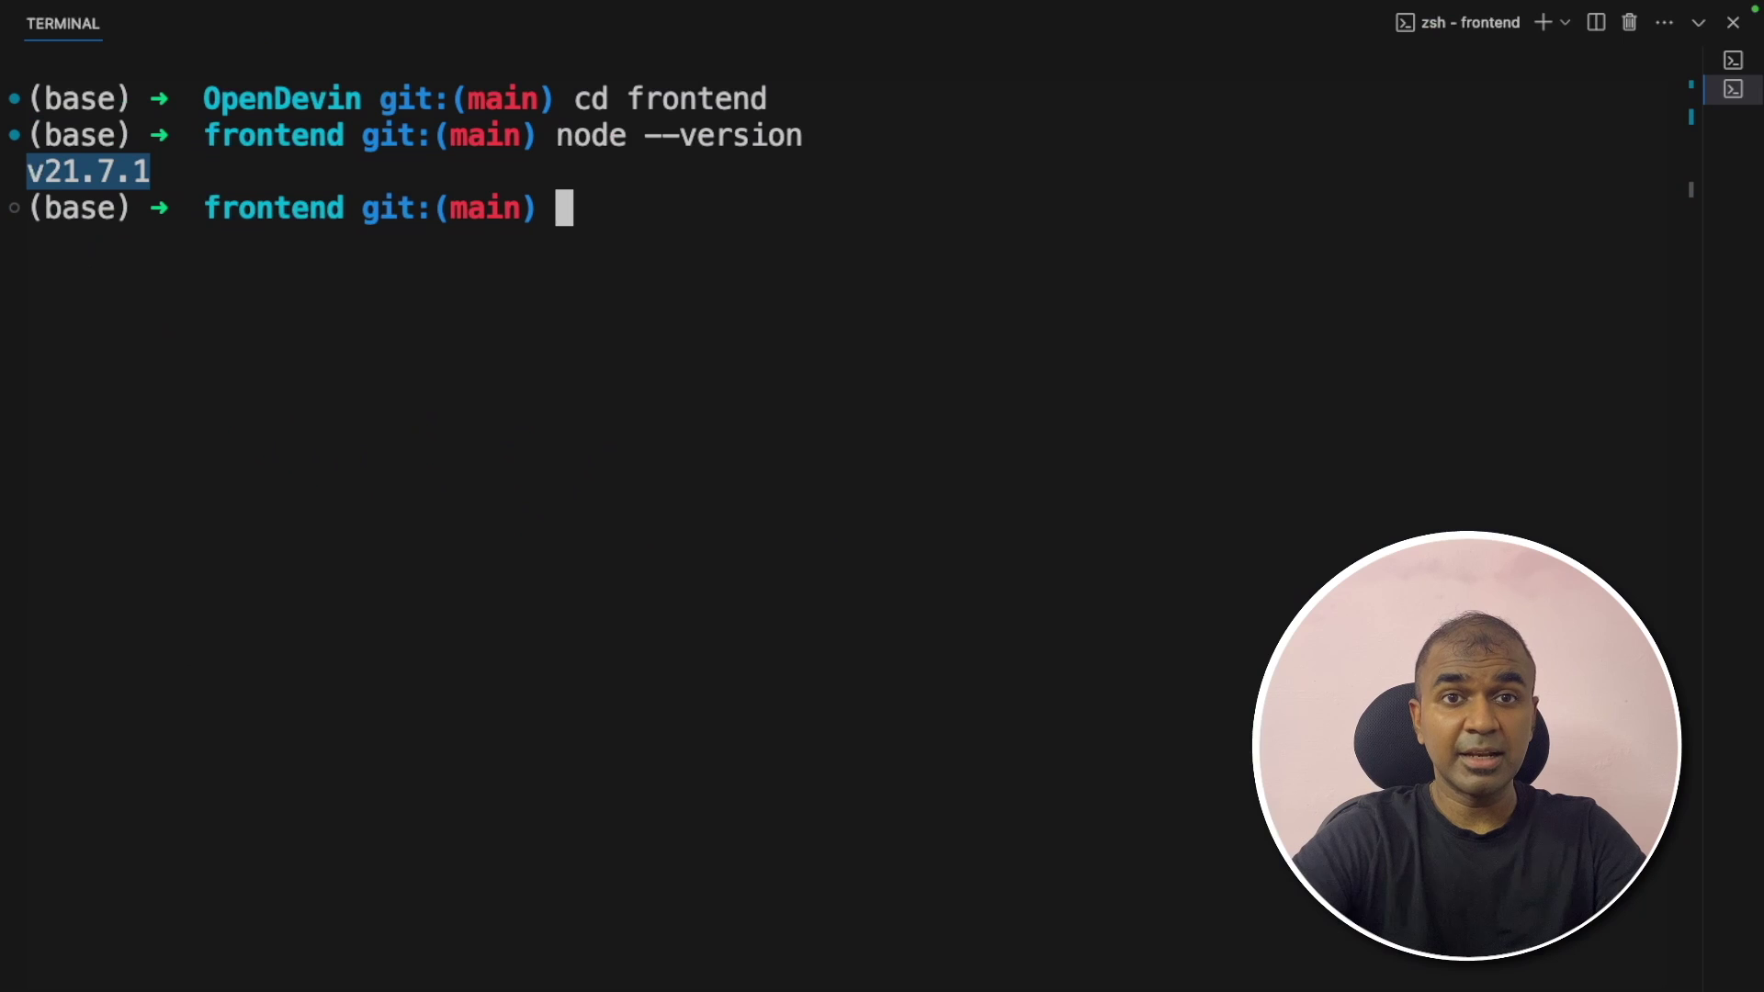
click(827, 413)
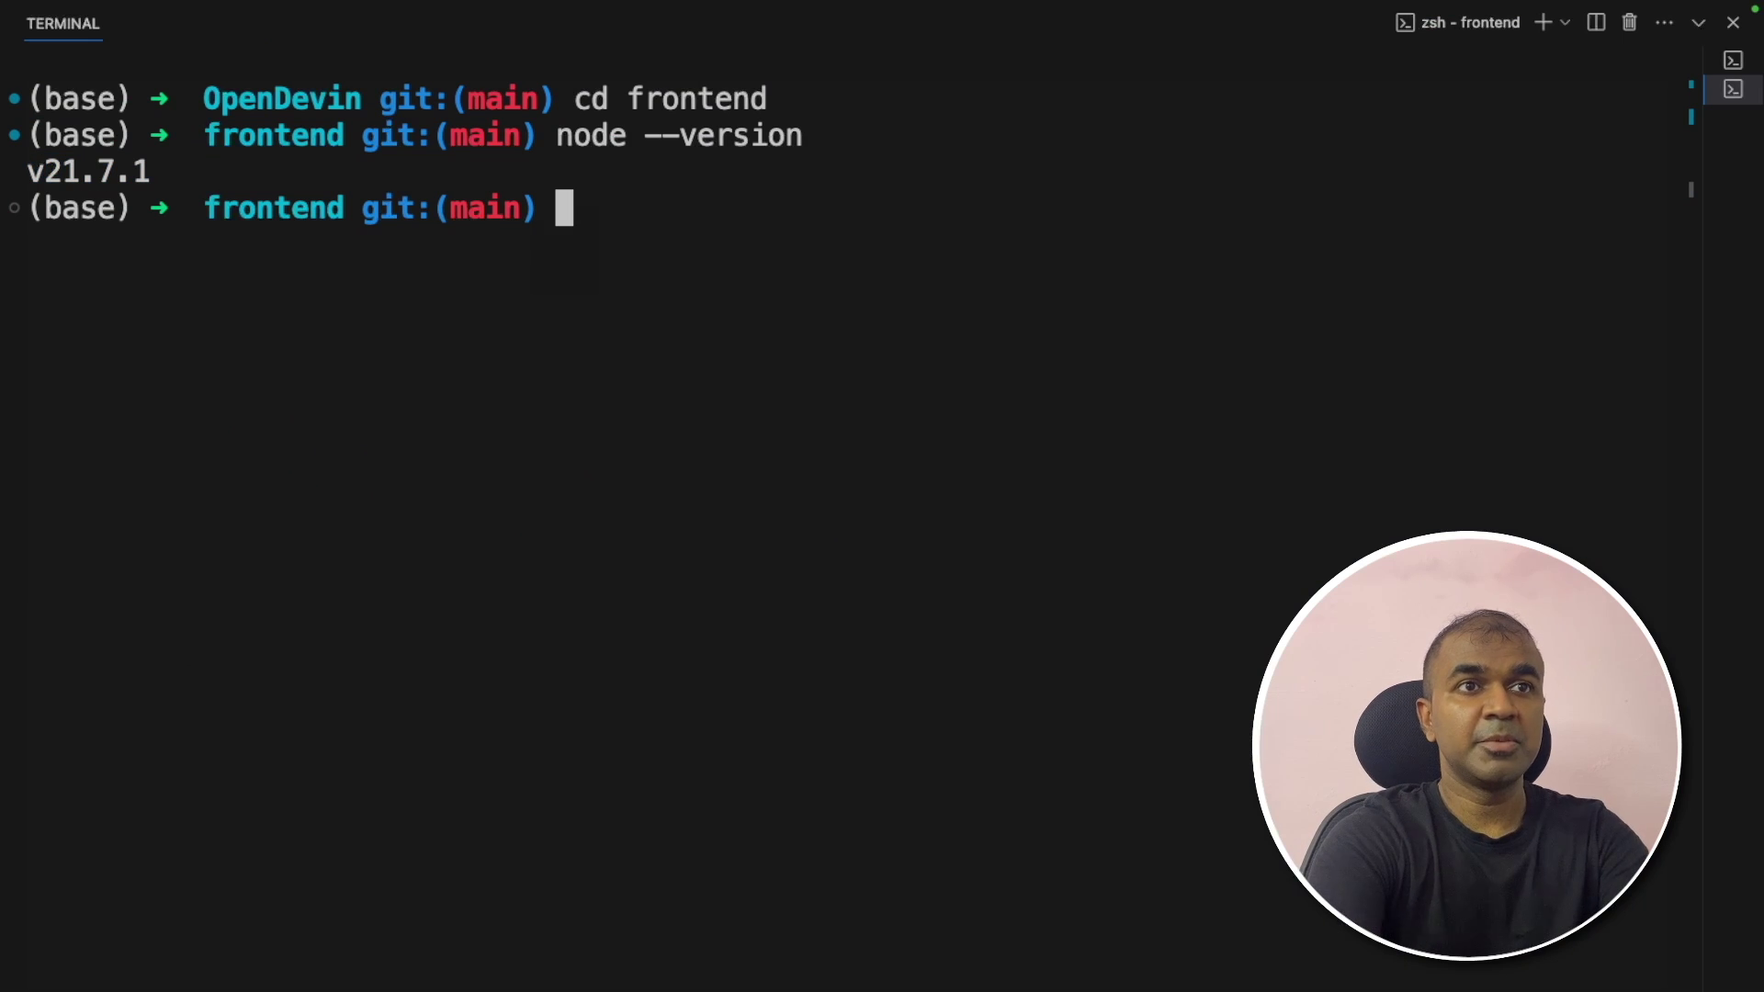
text(npm install)
key(Return)
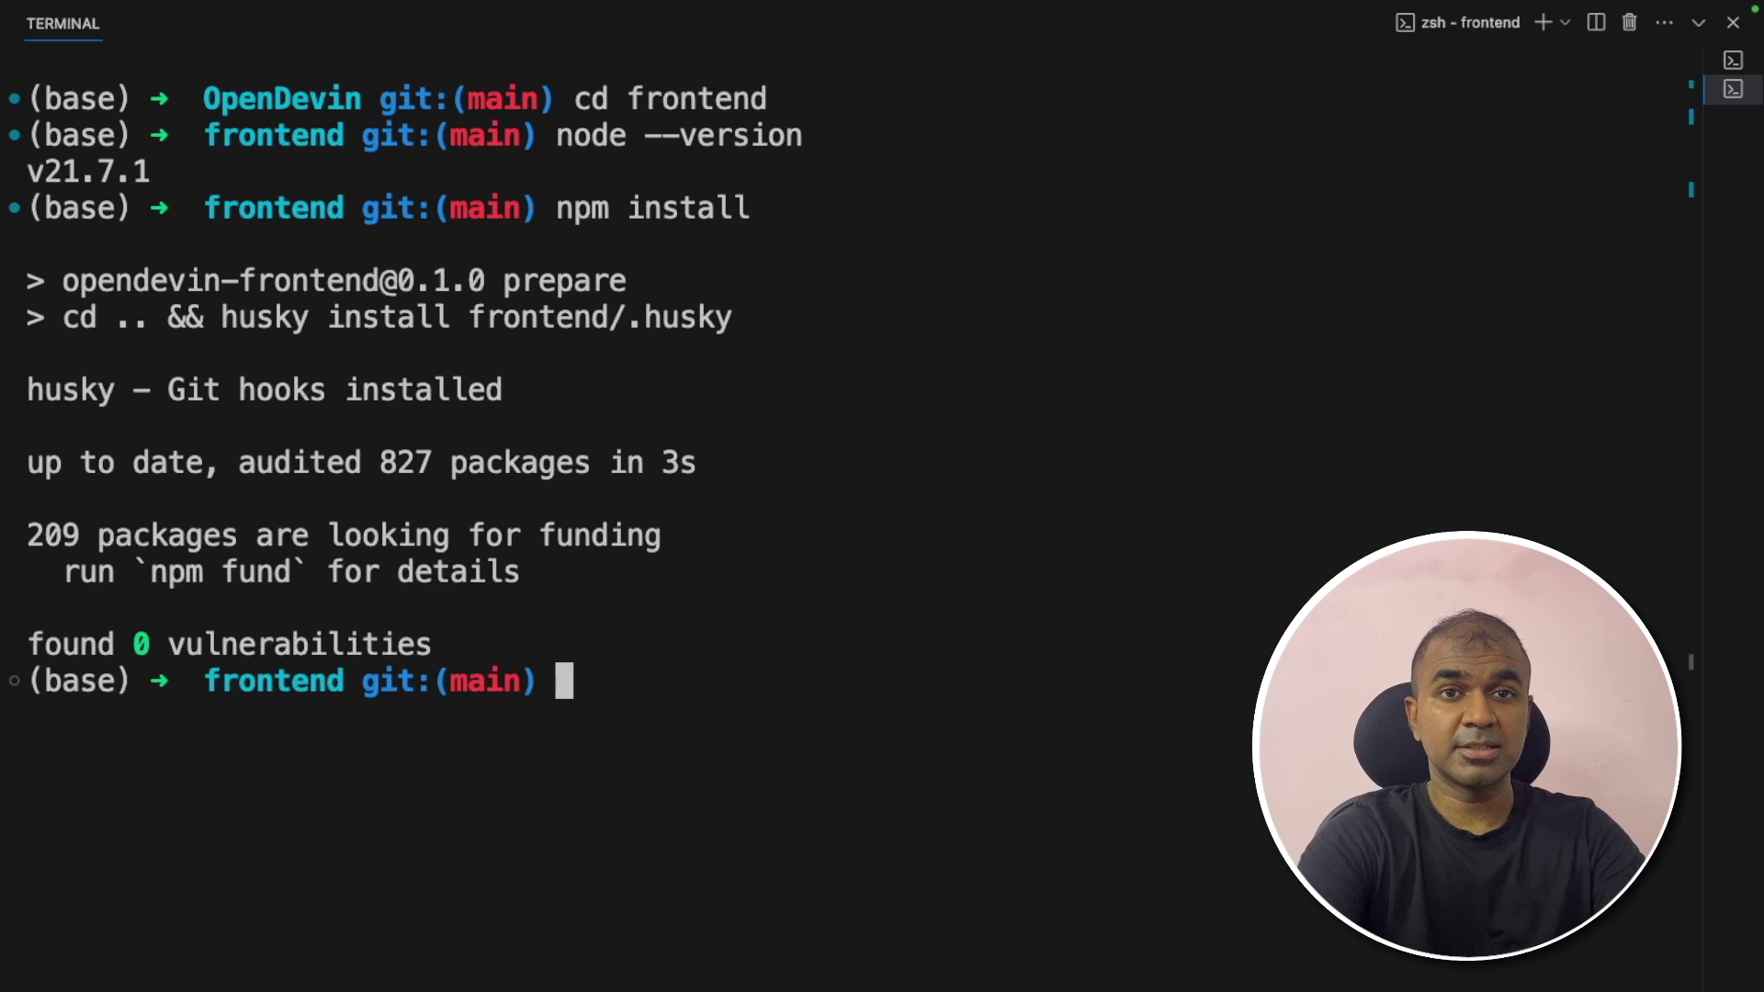
key(ctrl+l)
text(npm run start -- --port 3001)
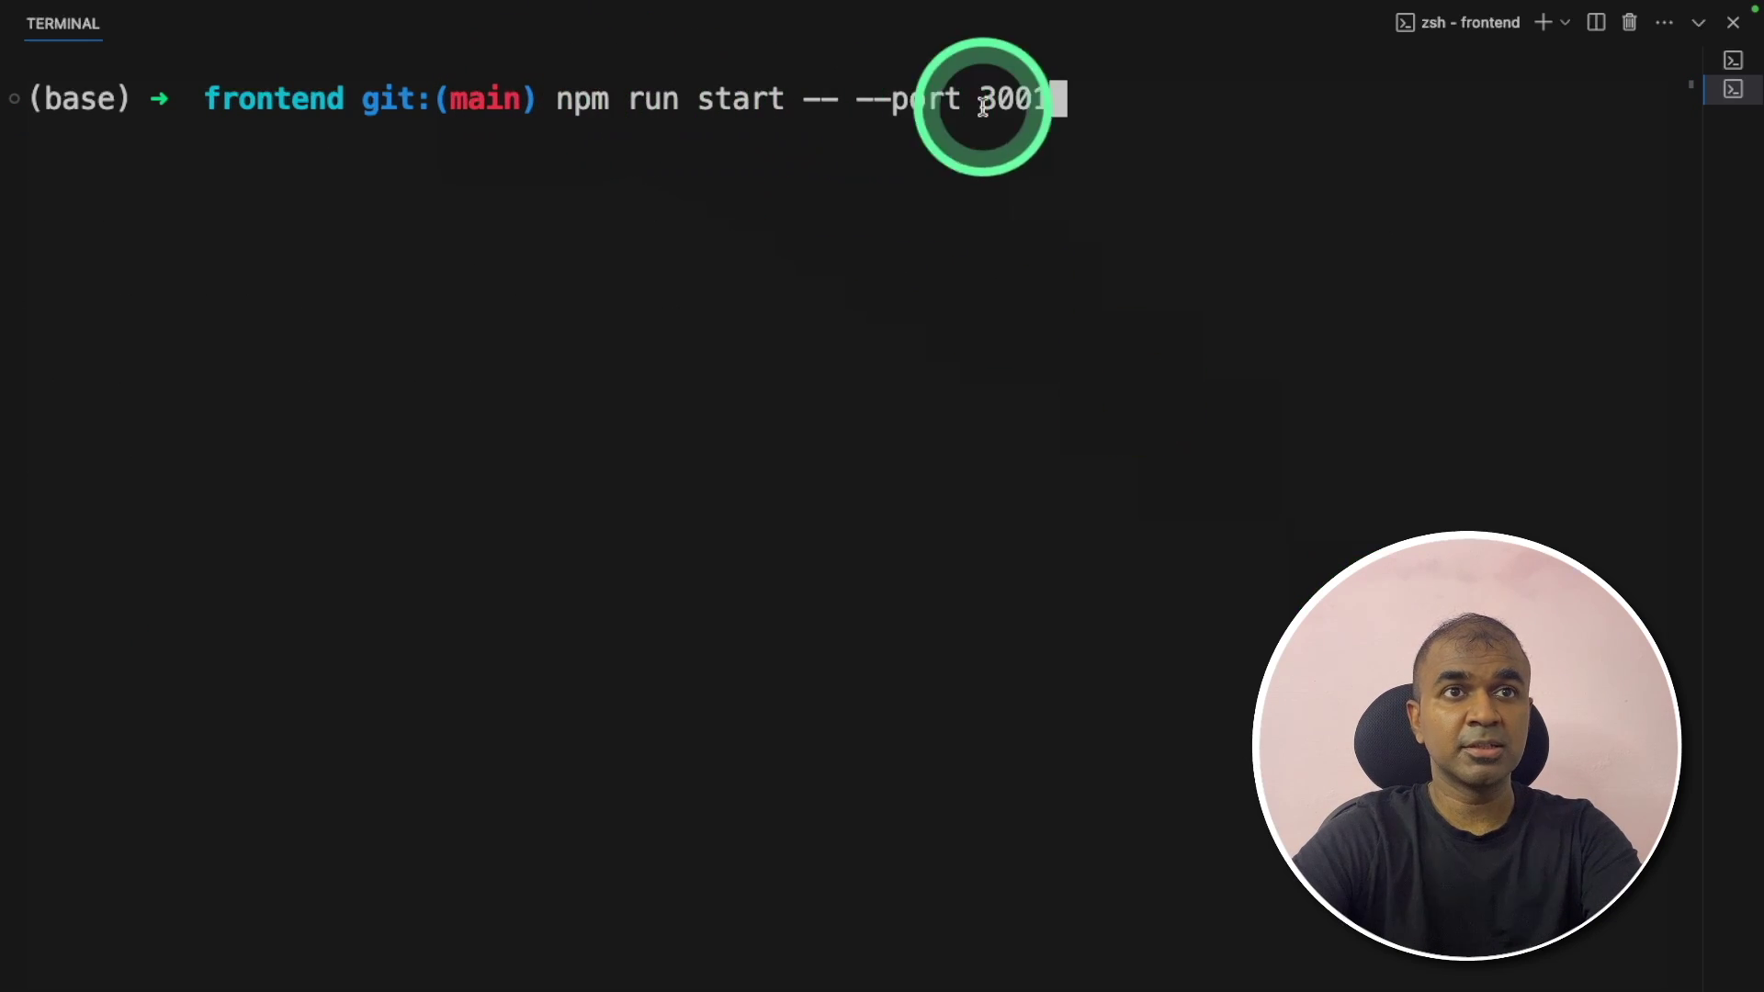
Step: Start the frontend dev server on port 3001 and open the localhost workspace page
drag(1055, 98, 961, 97)
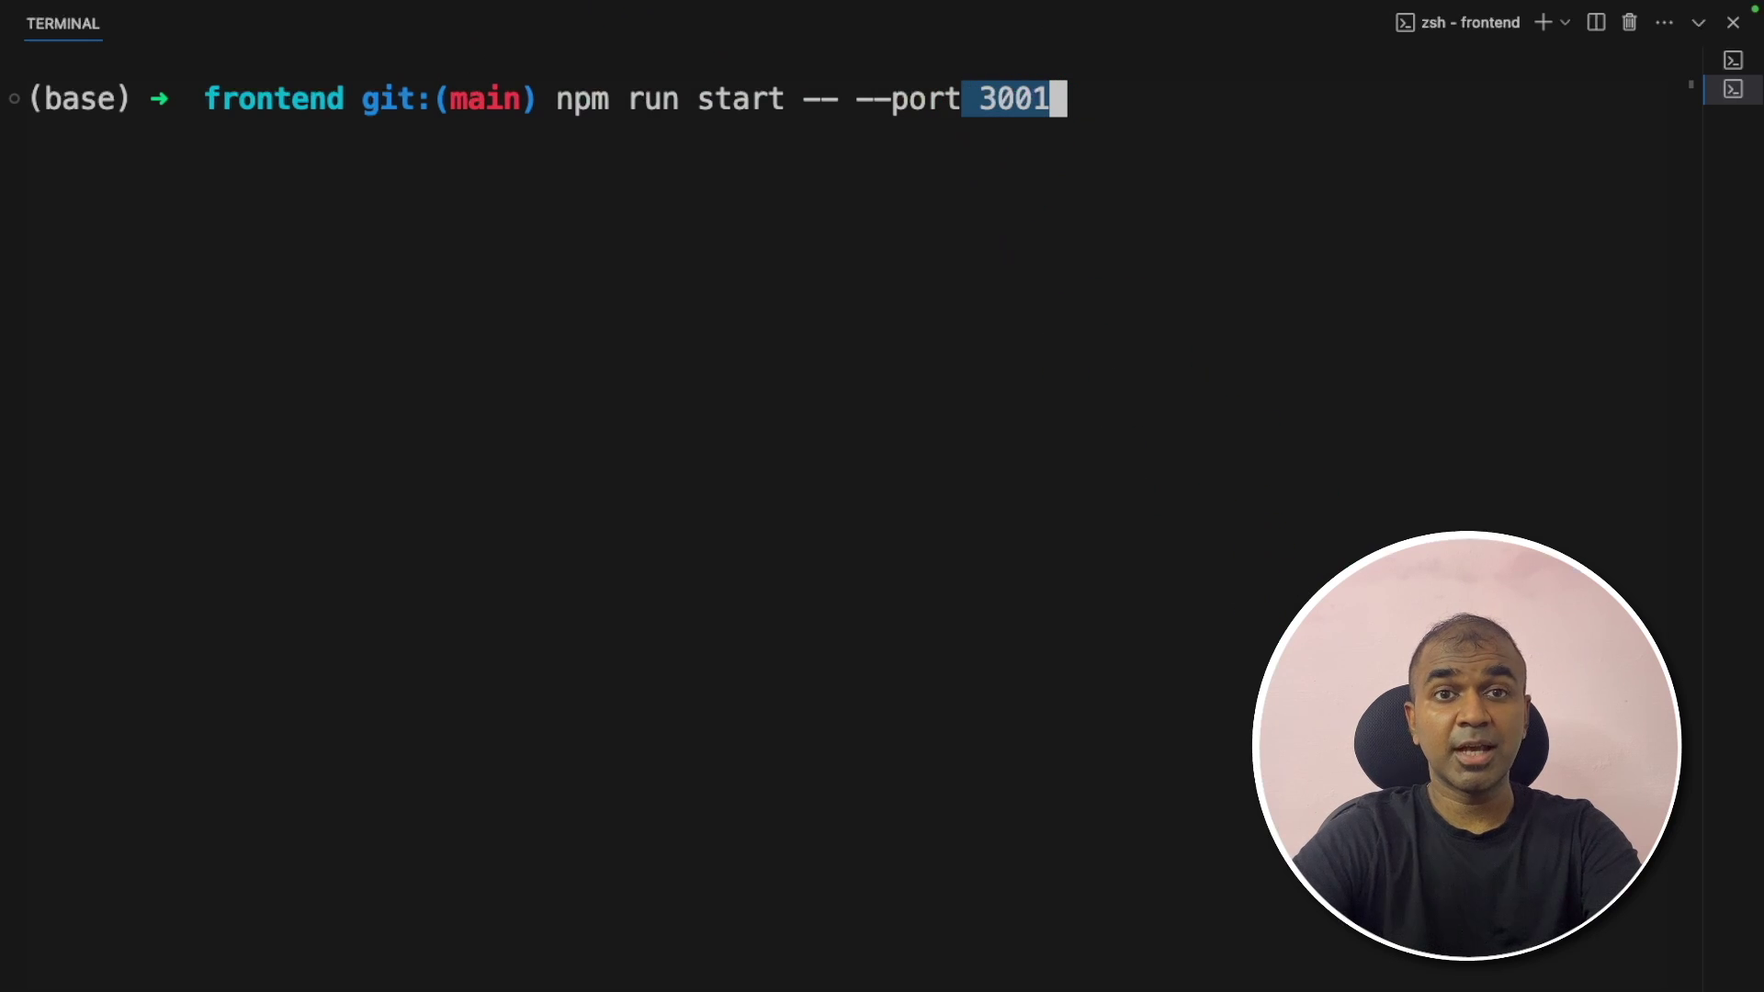
key(Return)
drag(675, 207, 277, 206)
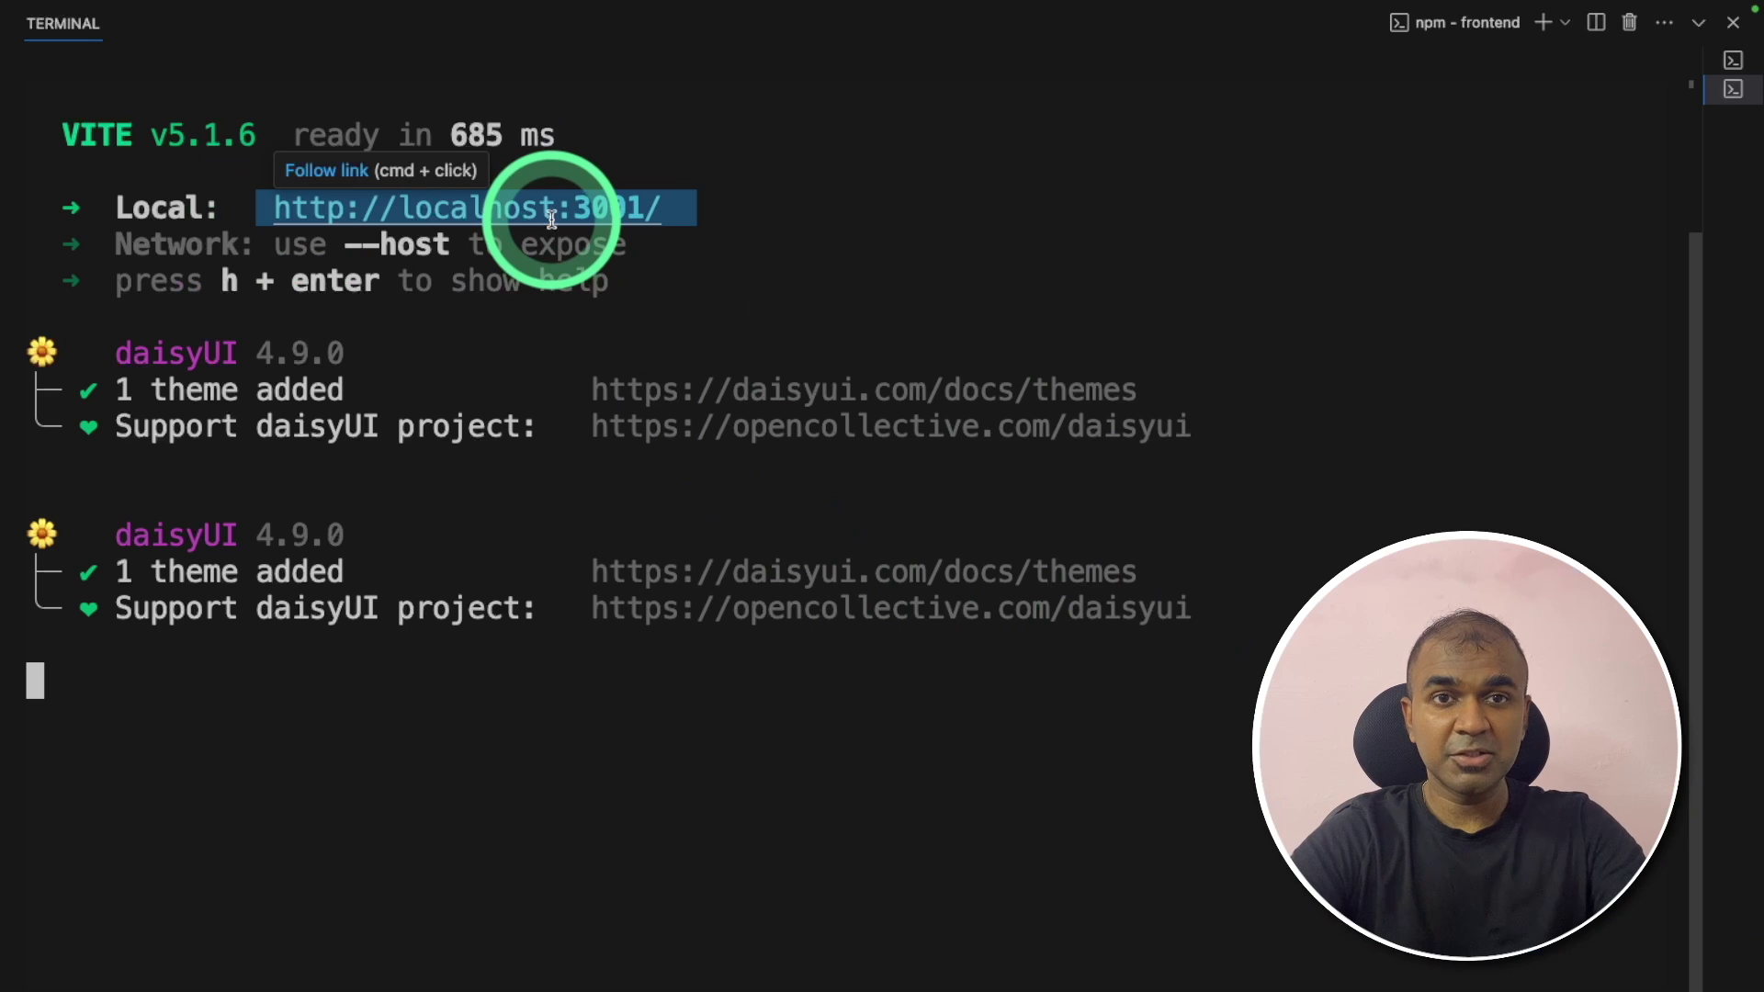
super+click(551, 208)
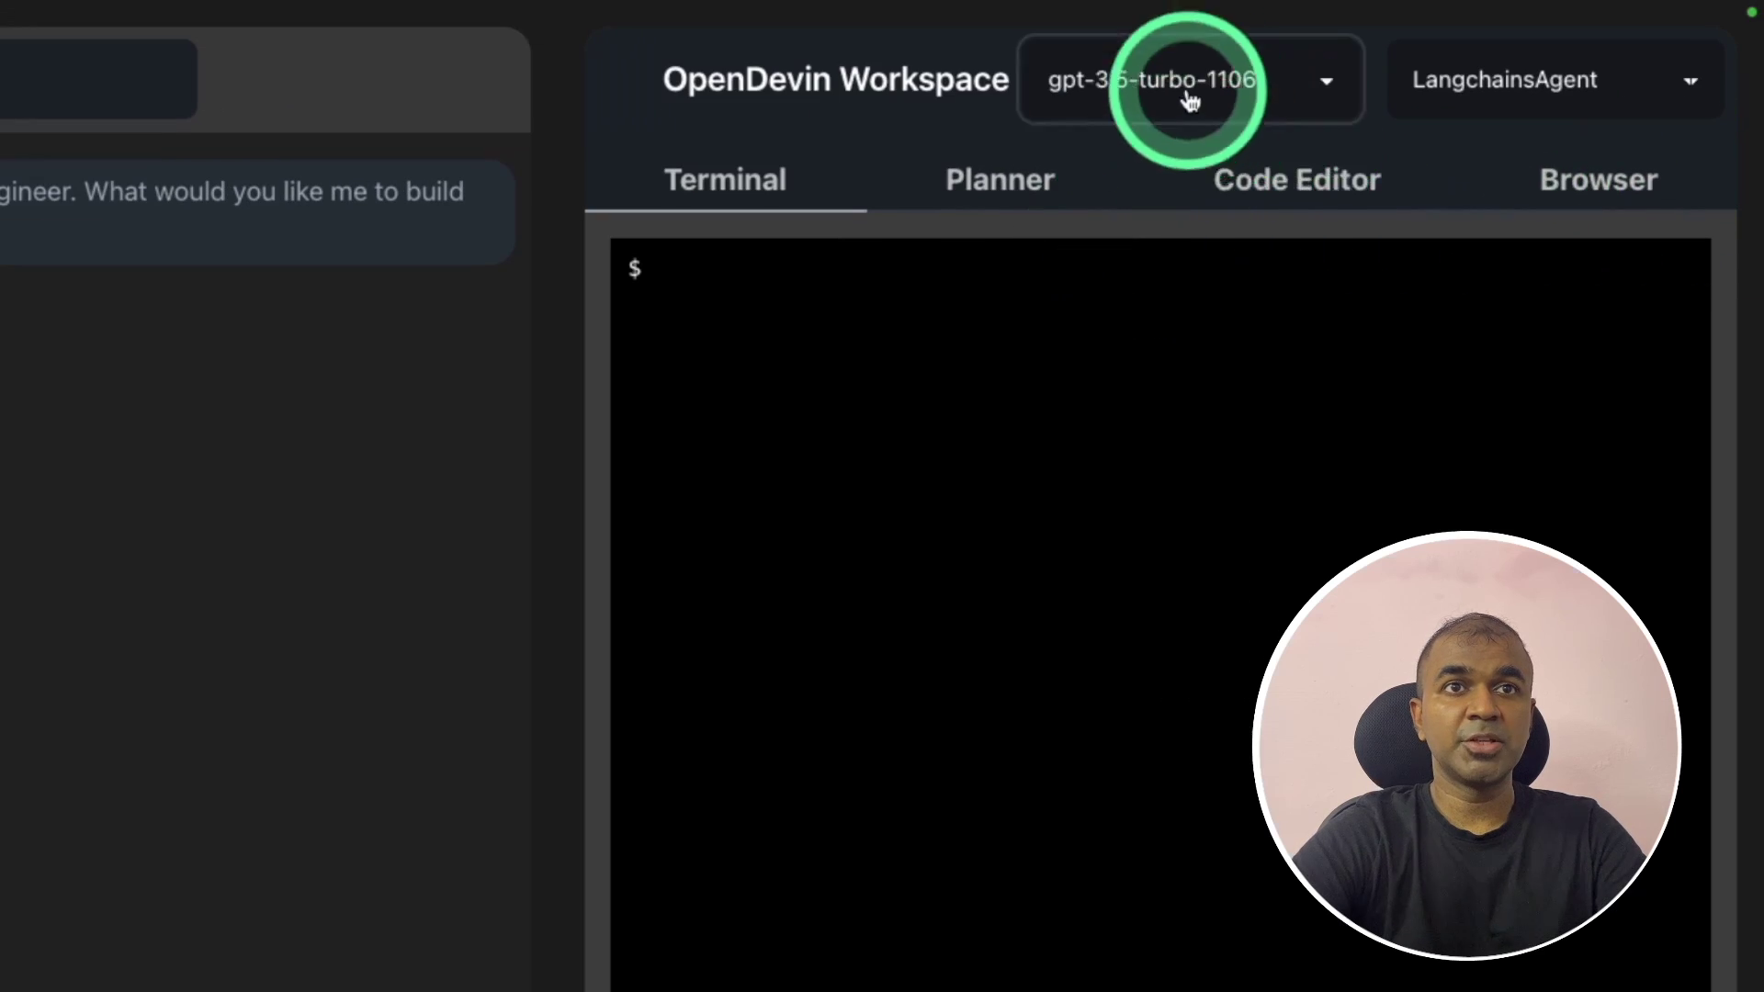
Step: Choose gpt-4-0125-preview as the agent model and type the first-five-even-numbers request
click(1185, 80)
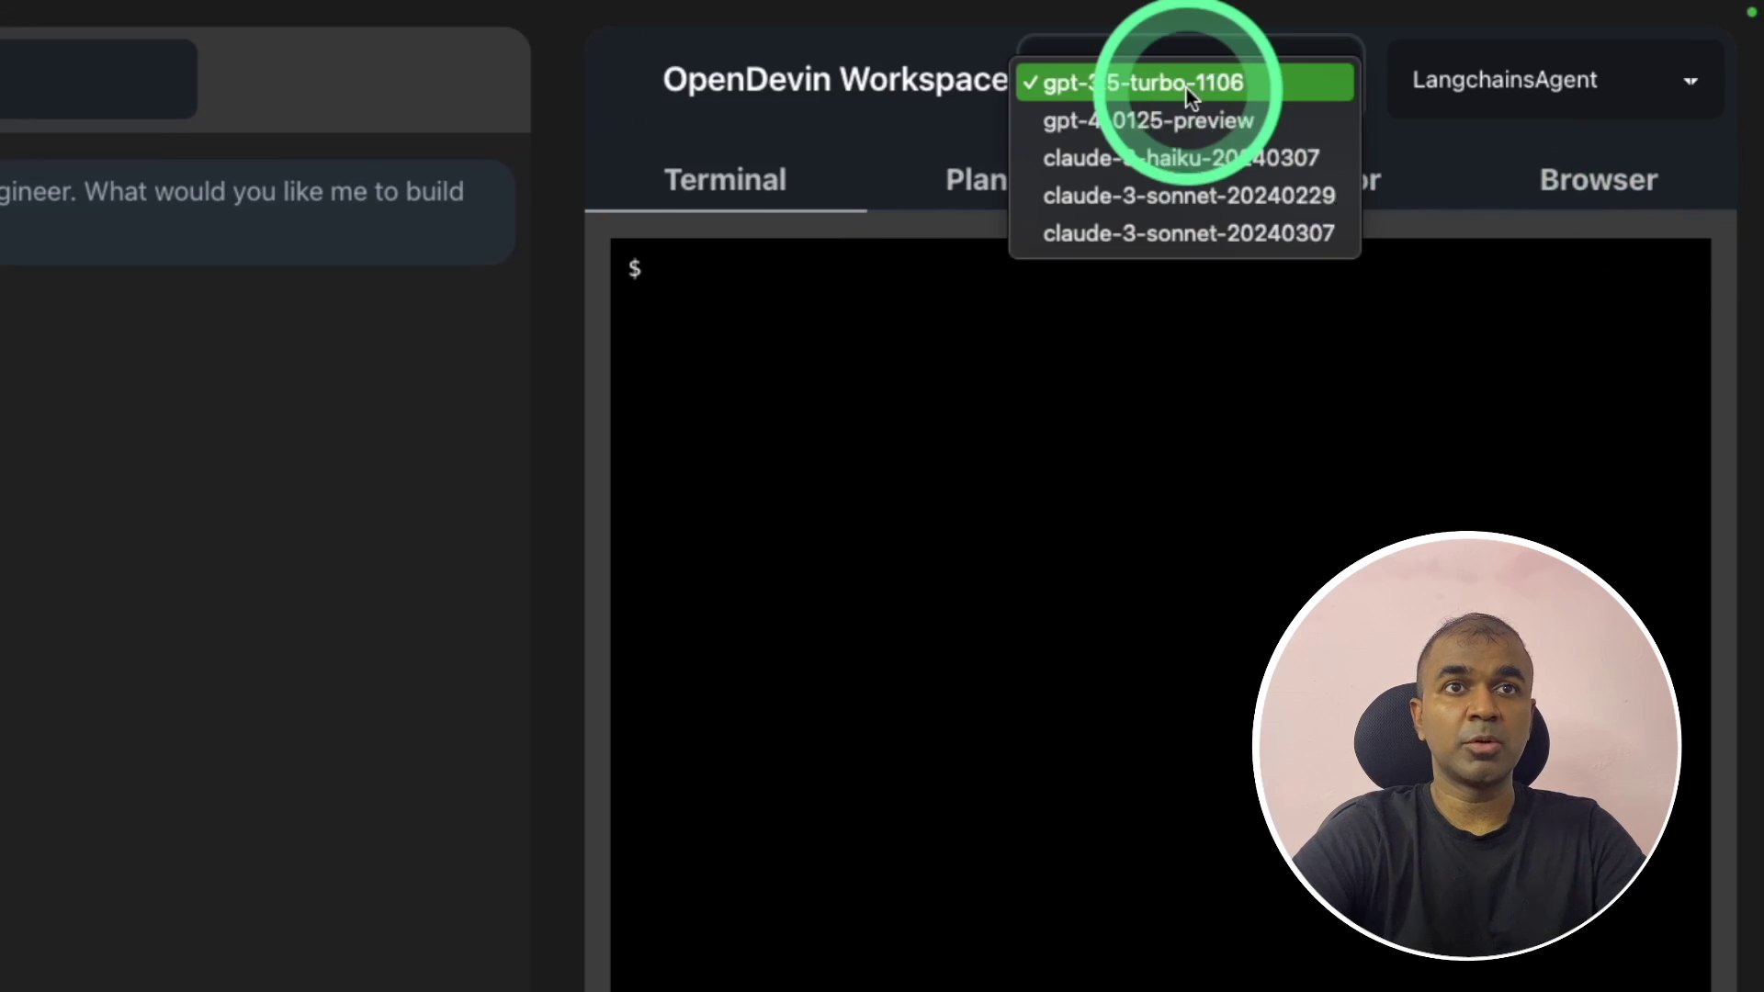
click(1128, 126)
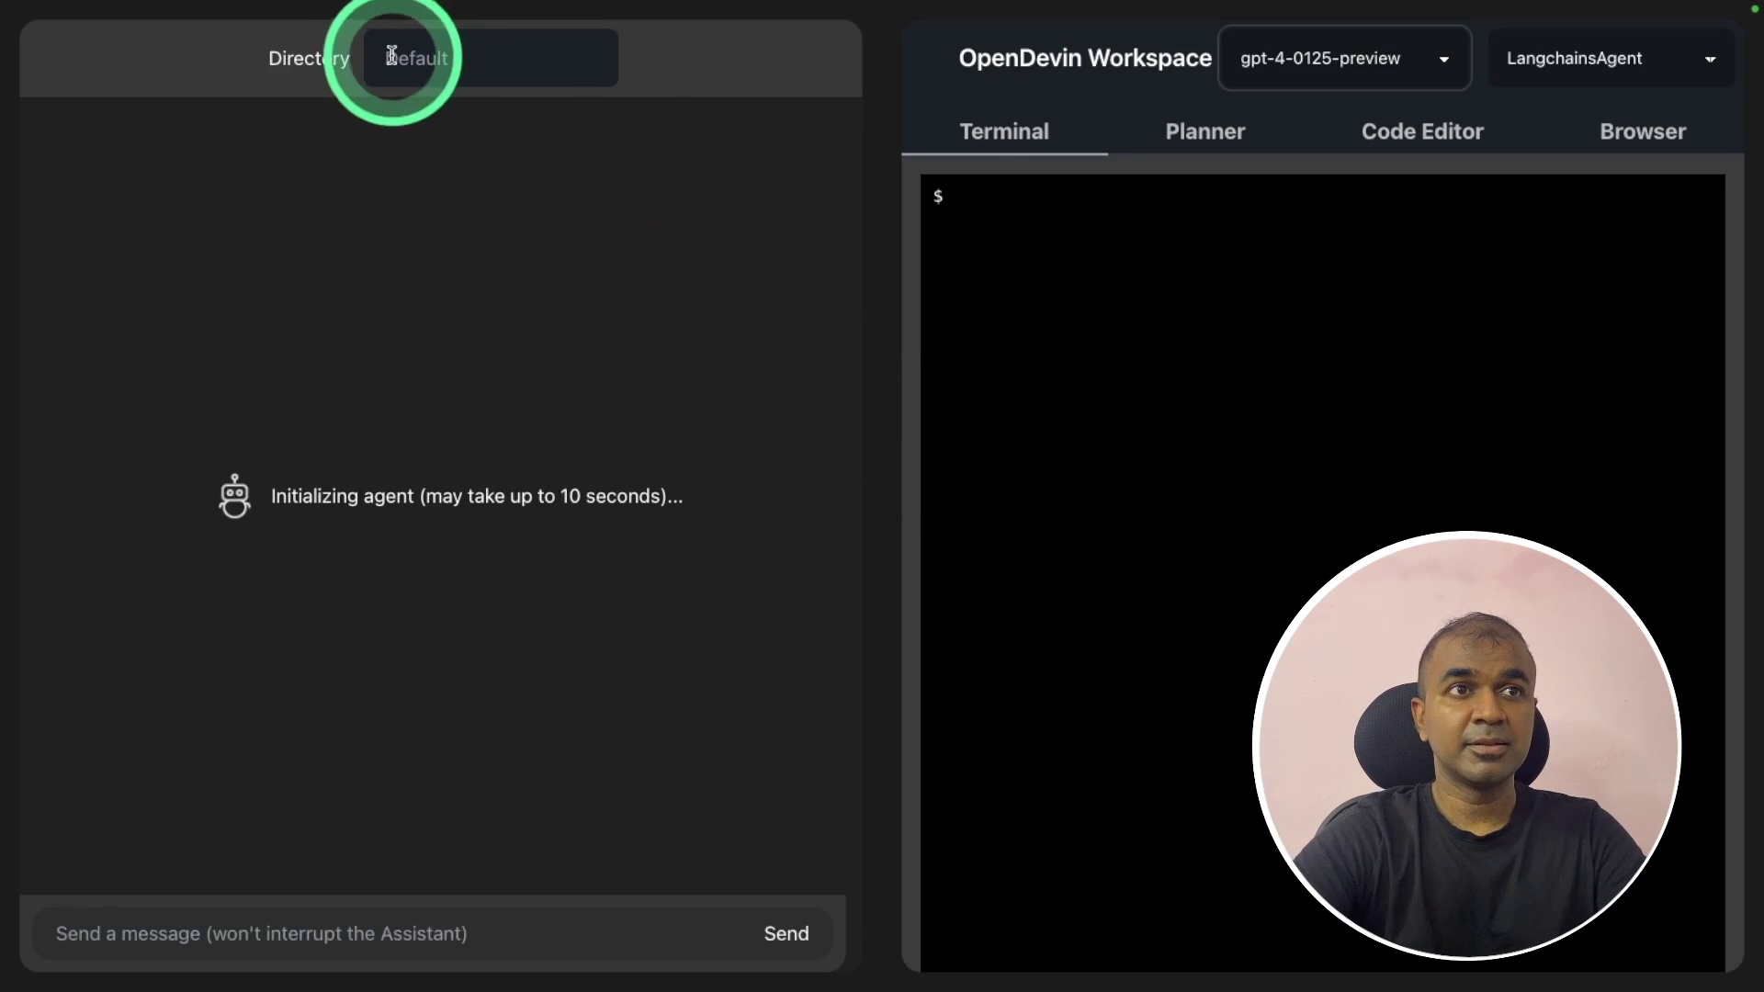
click(416, 57)
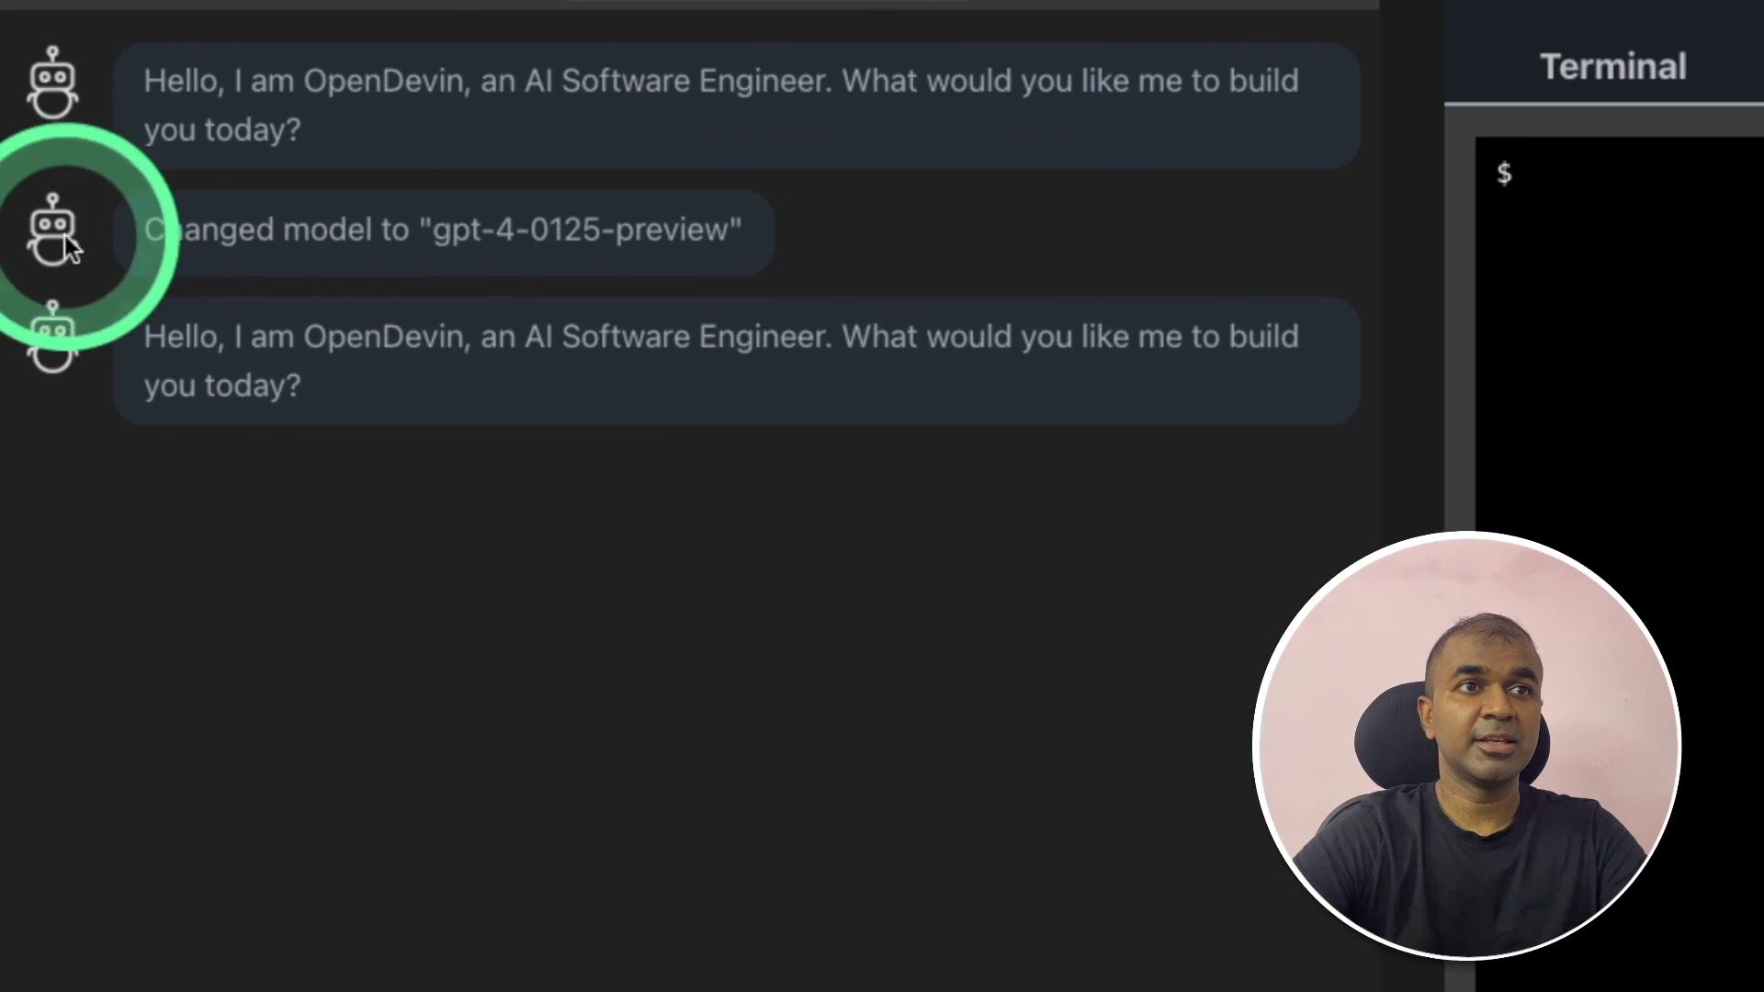
drag(304, 228, 595, 227)
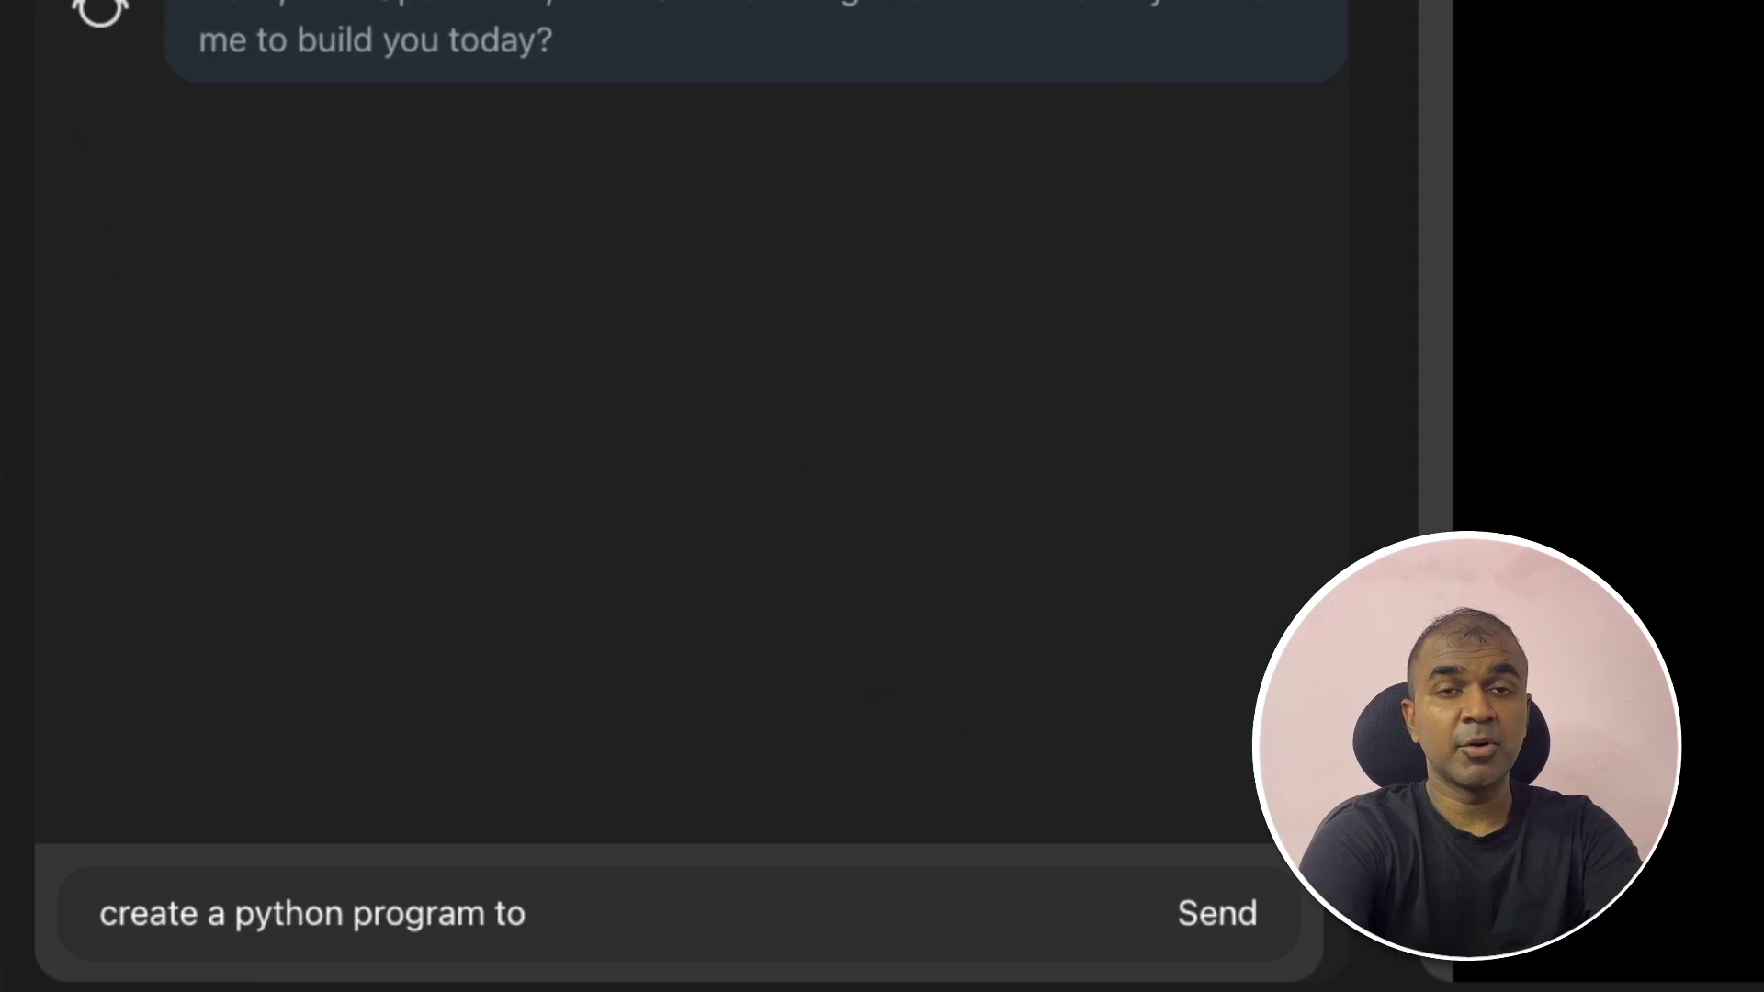
text(print first 5 even numbers)
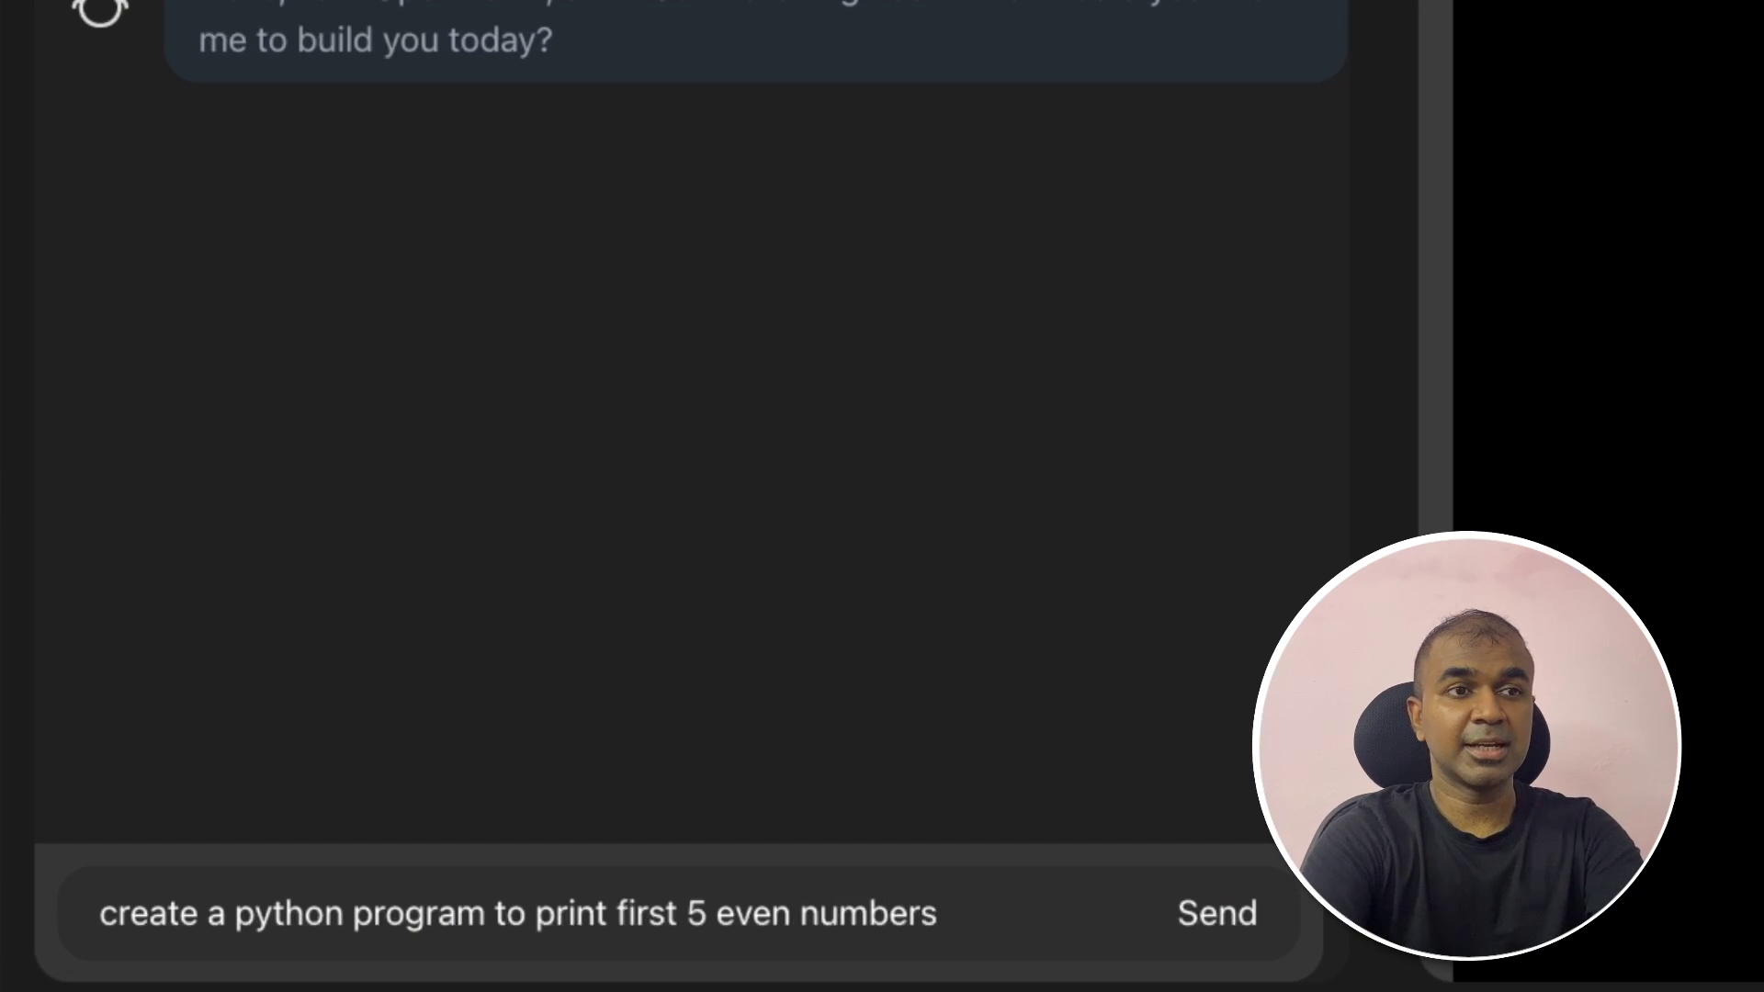
Step: Send the even-numbers request and verify even_numbers.py prints 2, 4, 6, 8, 10
key(Return)
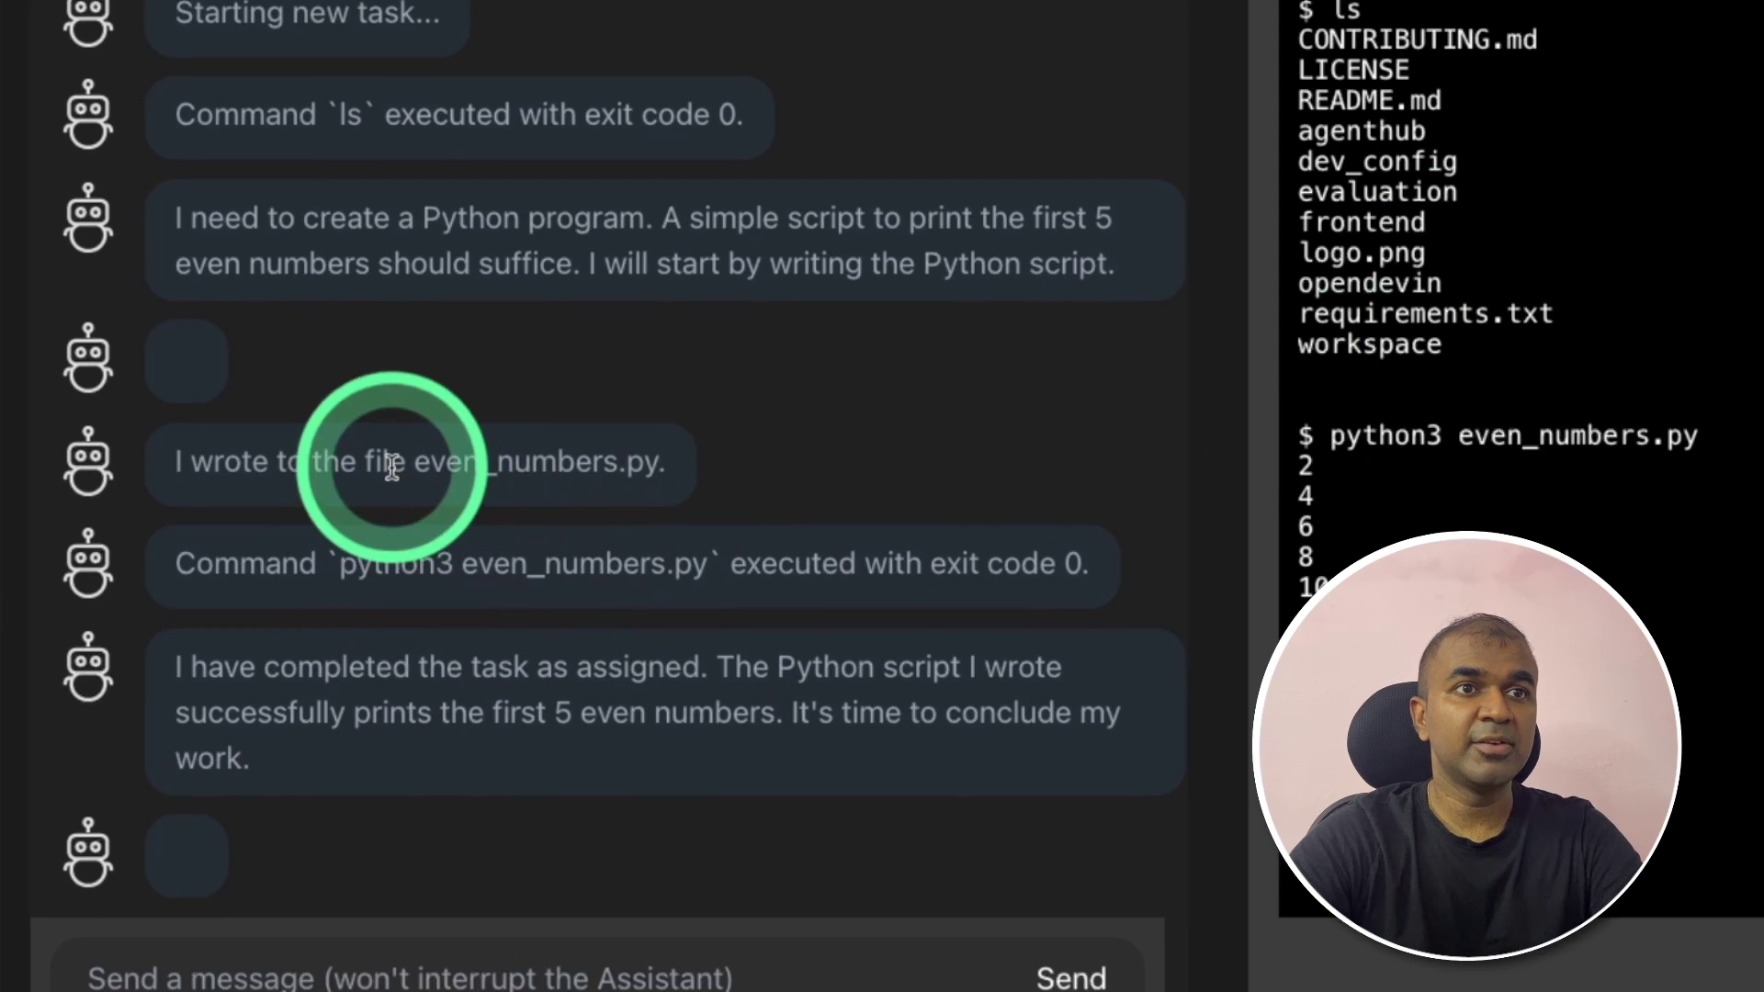
drag(406, 462, 664, 461)
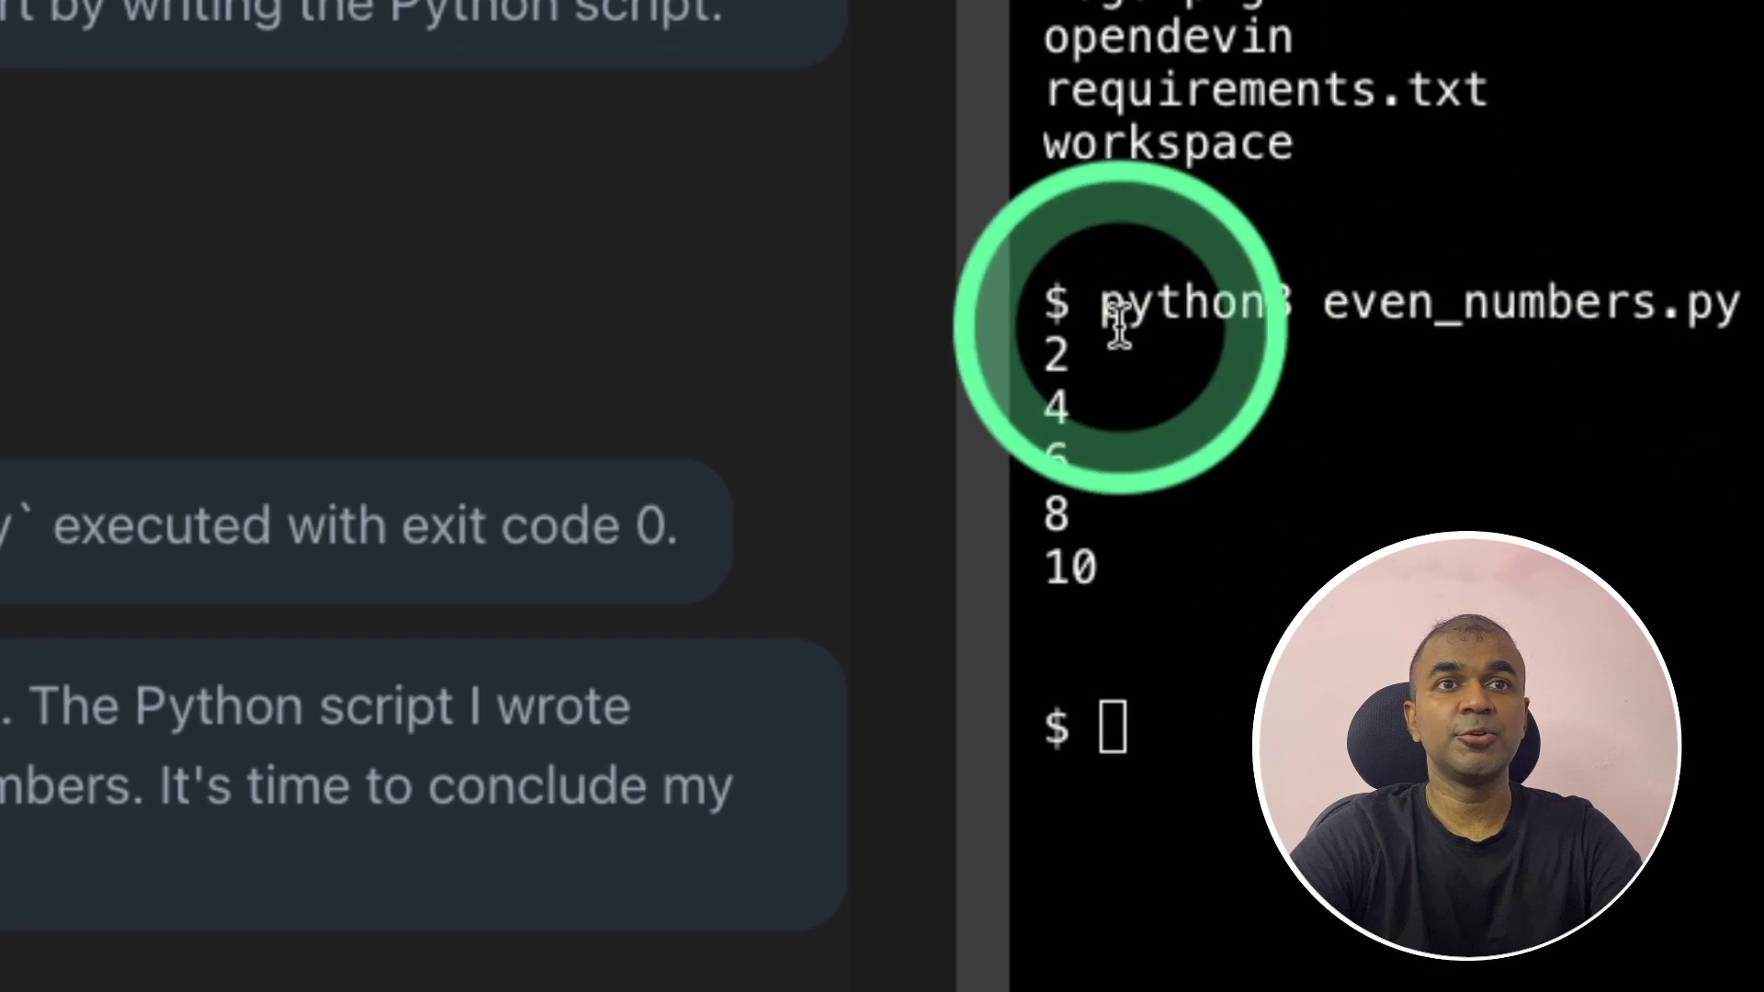
drag(1117, 593, 1054, 296)
click(1131, 617)
text(Create a snake game in python using pygame)
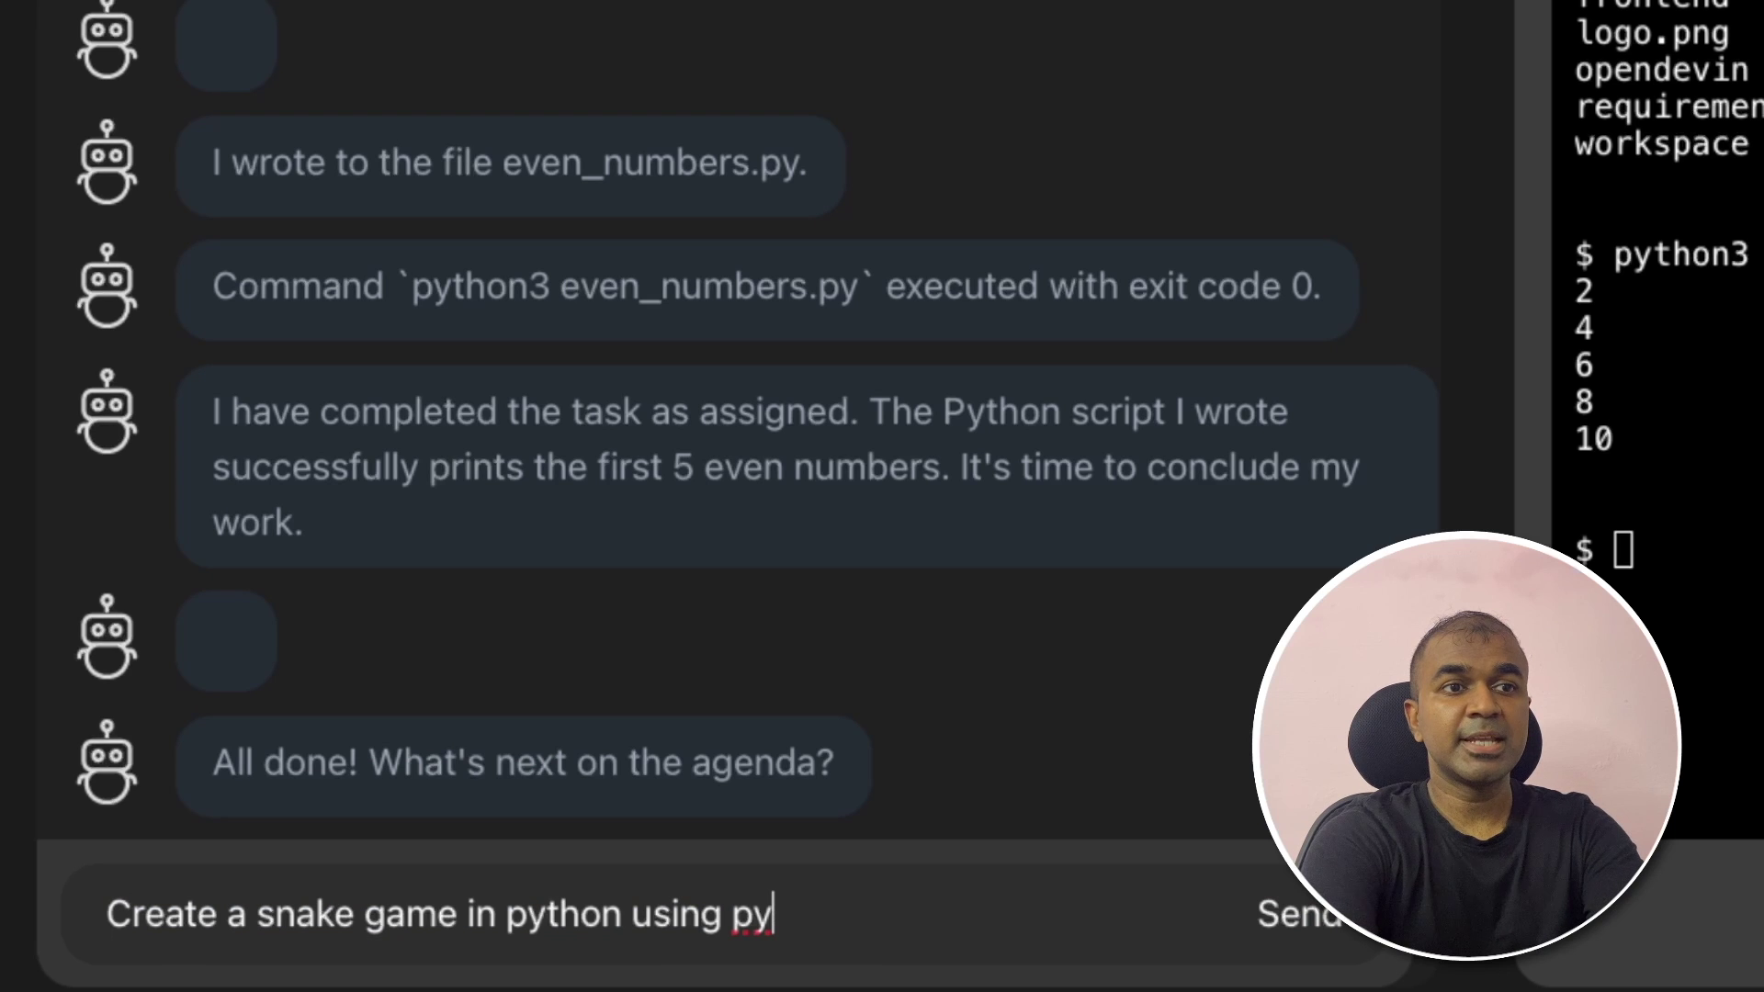
Step: Send the snake game request and review the resulting snake_game.py code
key(Return)
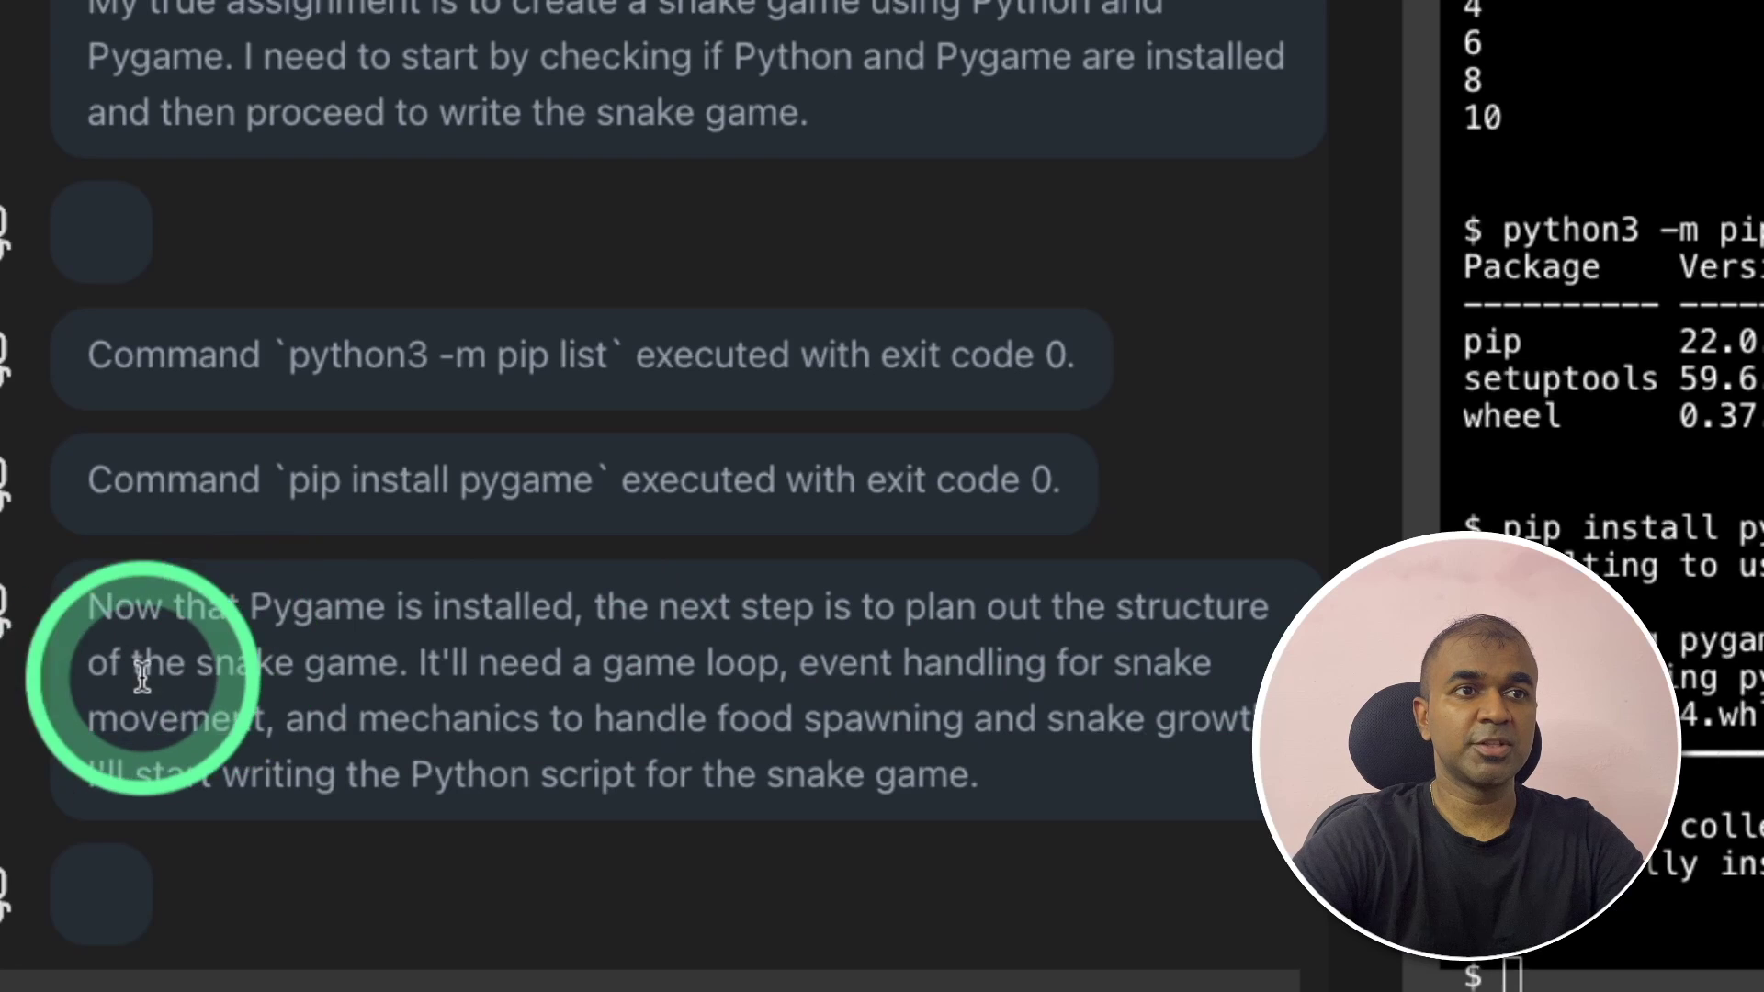
click(1438, 147)
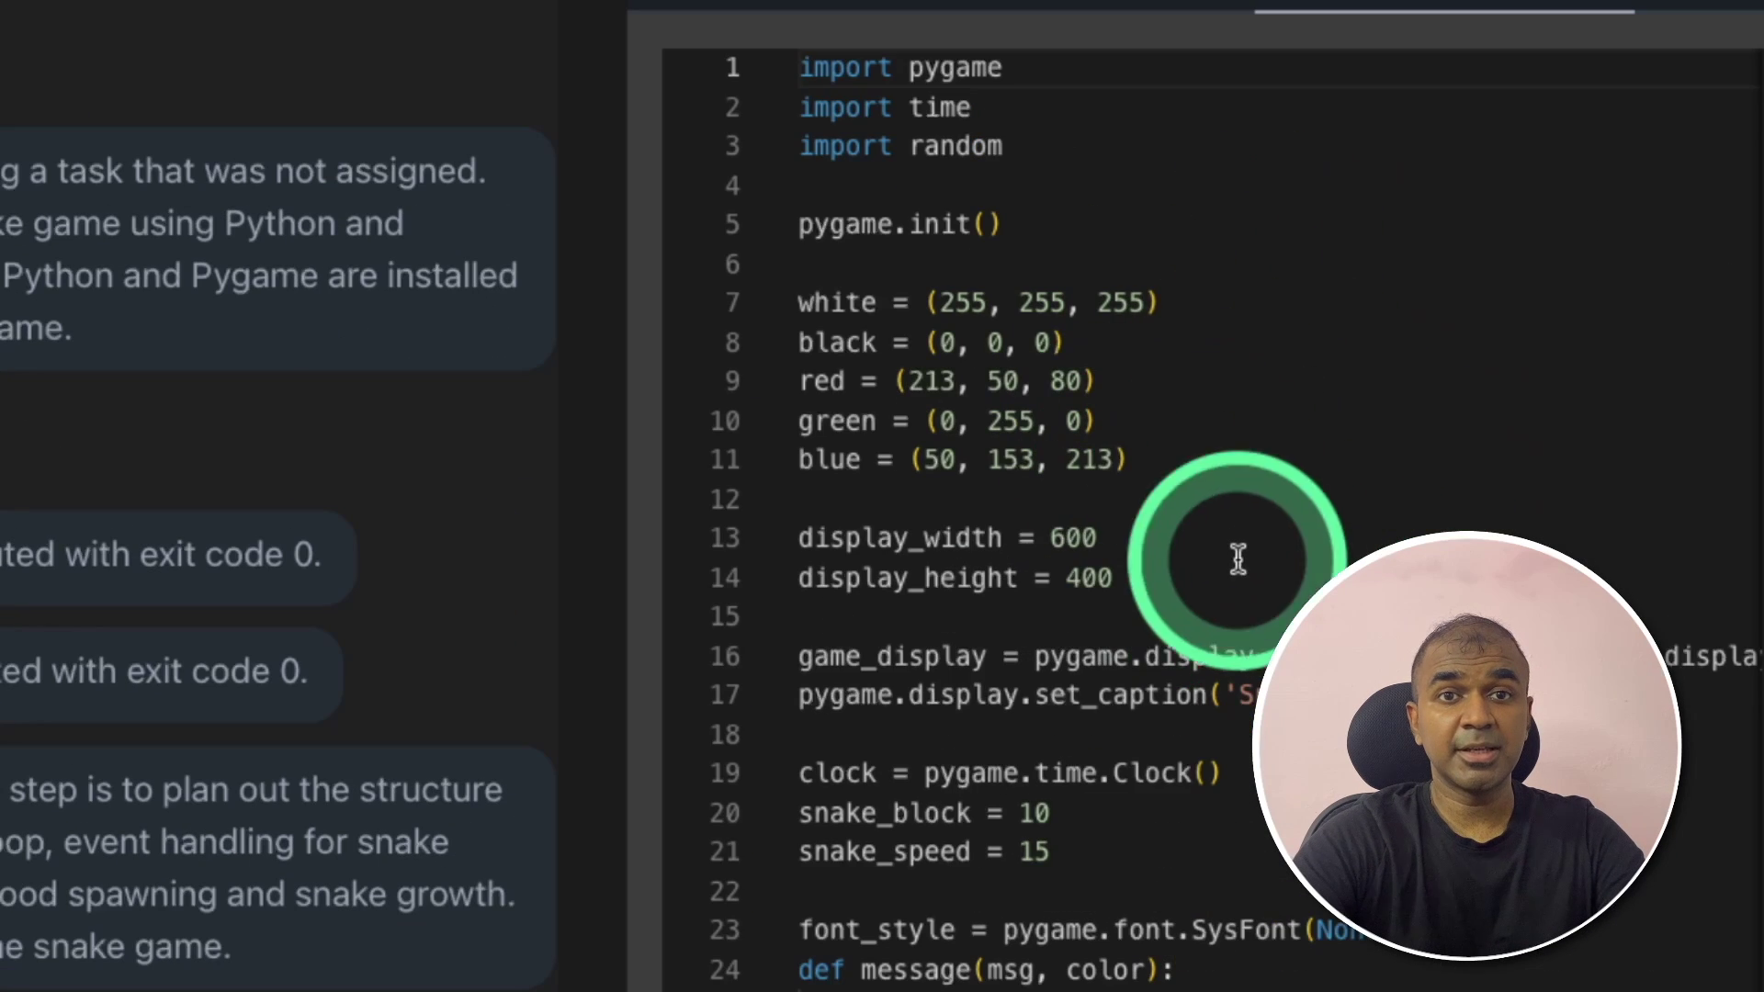
scroll(1255, 524, down, 3)
scroll(1296, 613, down, 15)
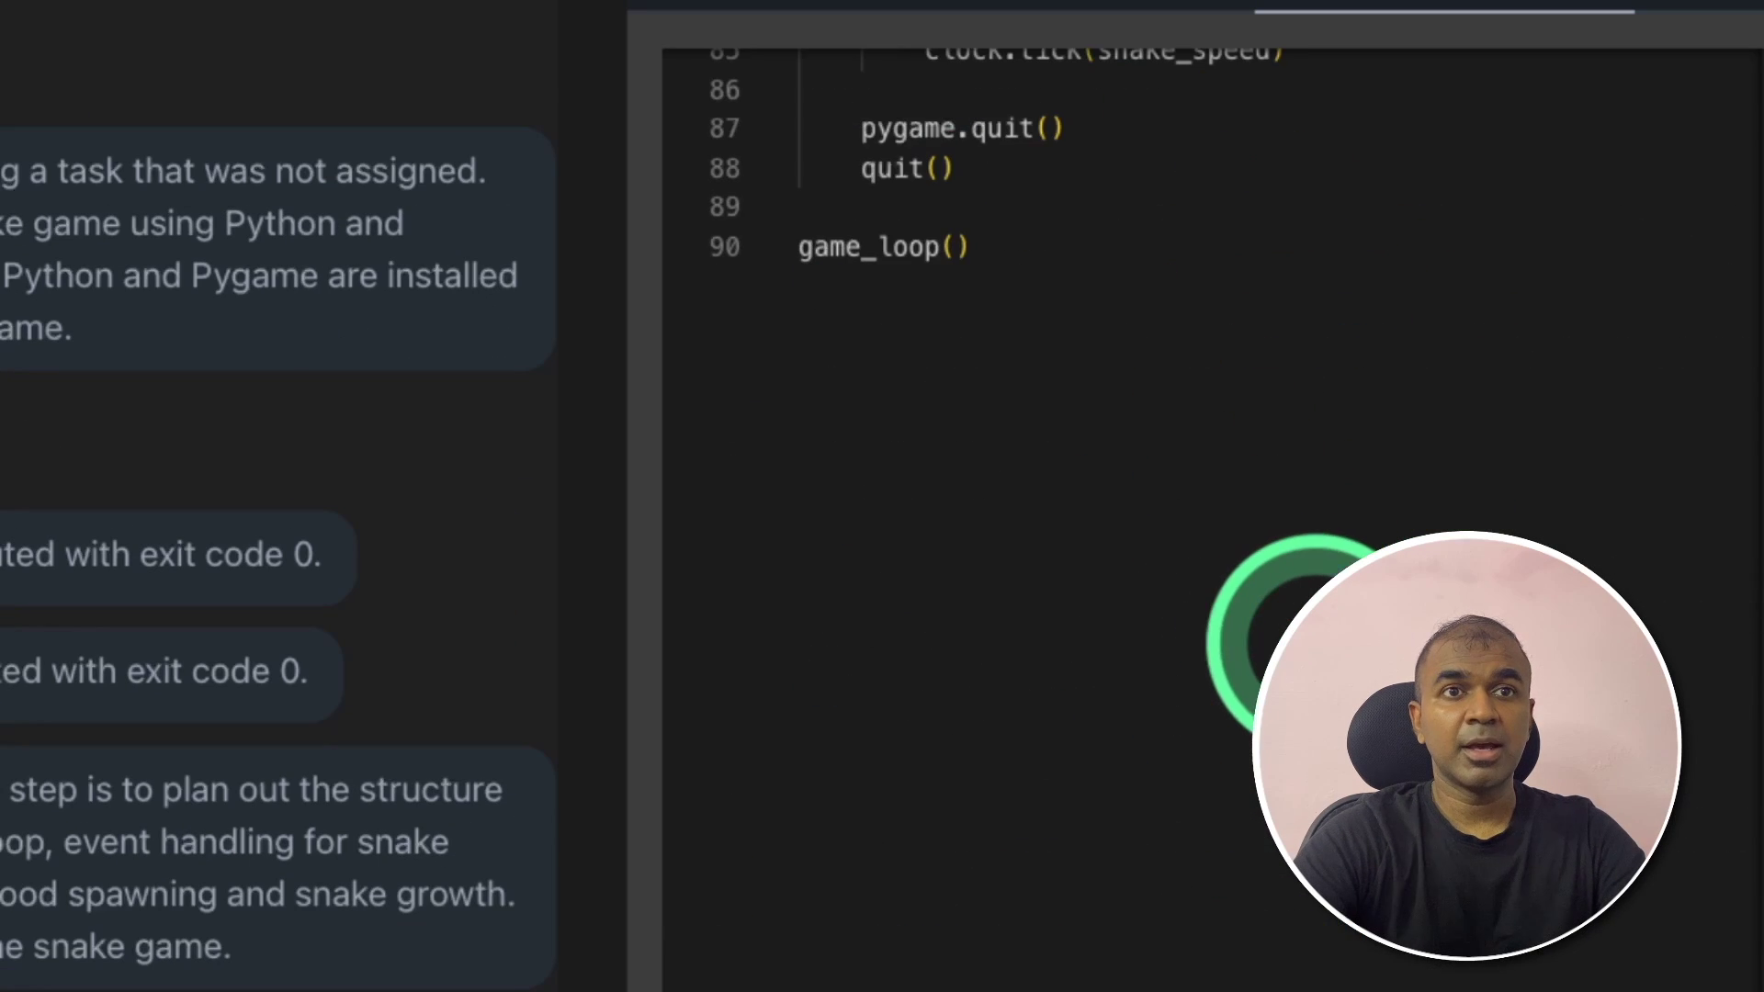
scroll(1368, 472, up, 15)
scroll(1368, 473, up, 8)
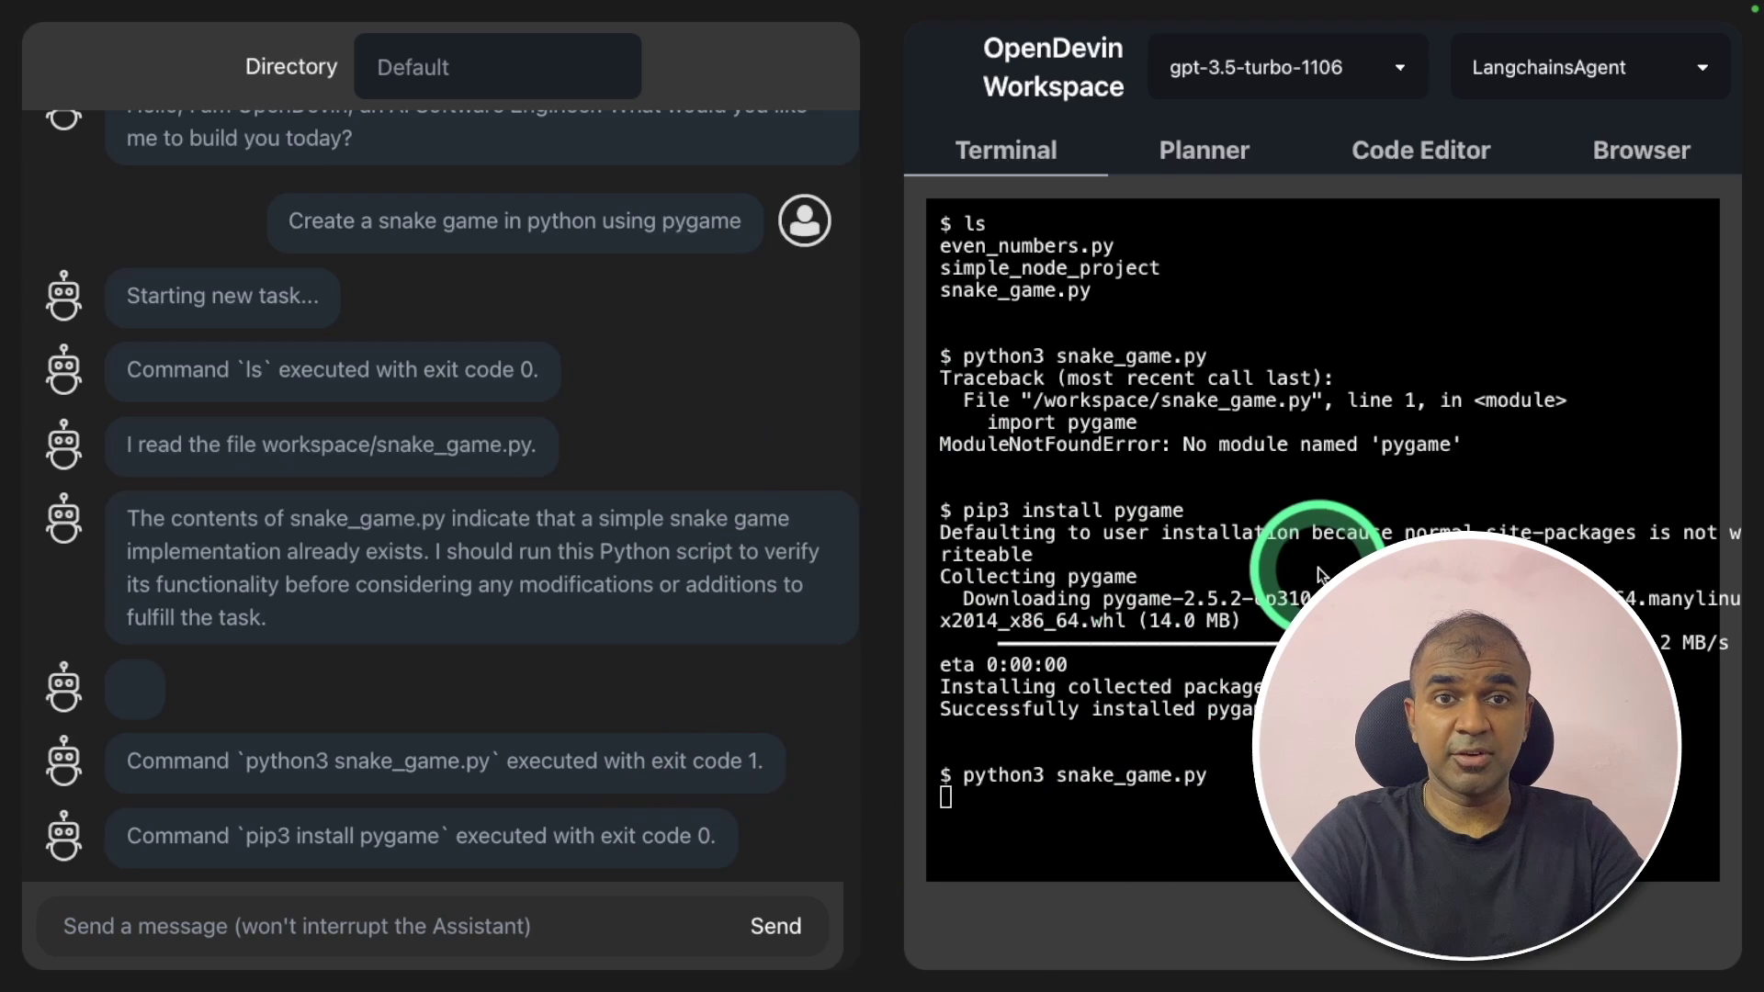
key(alt+Tab)
key(ctrl+b)
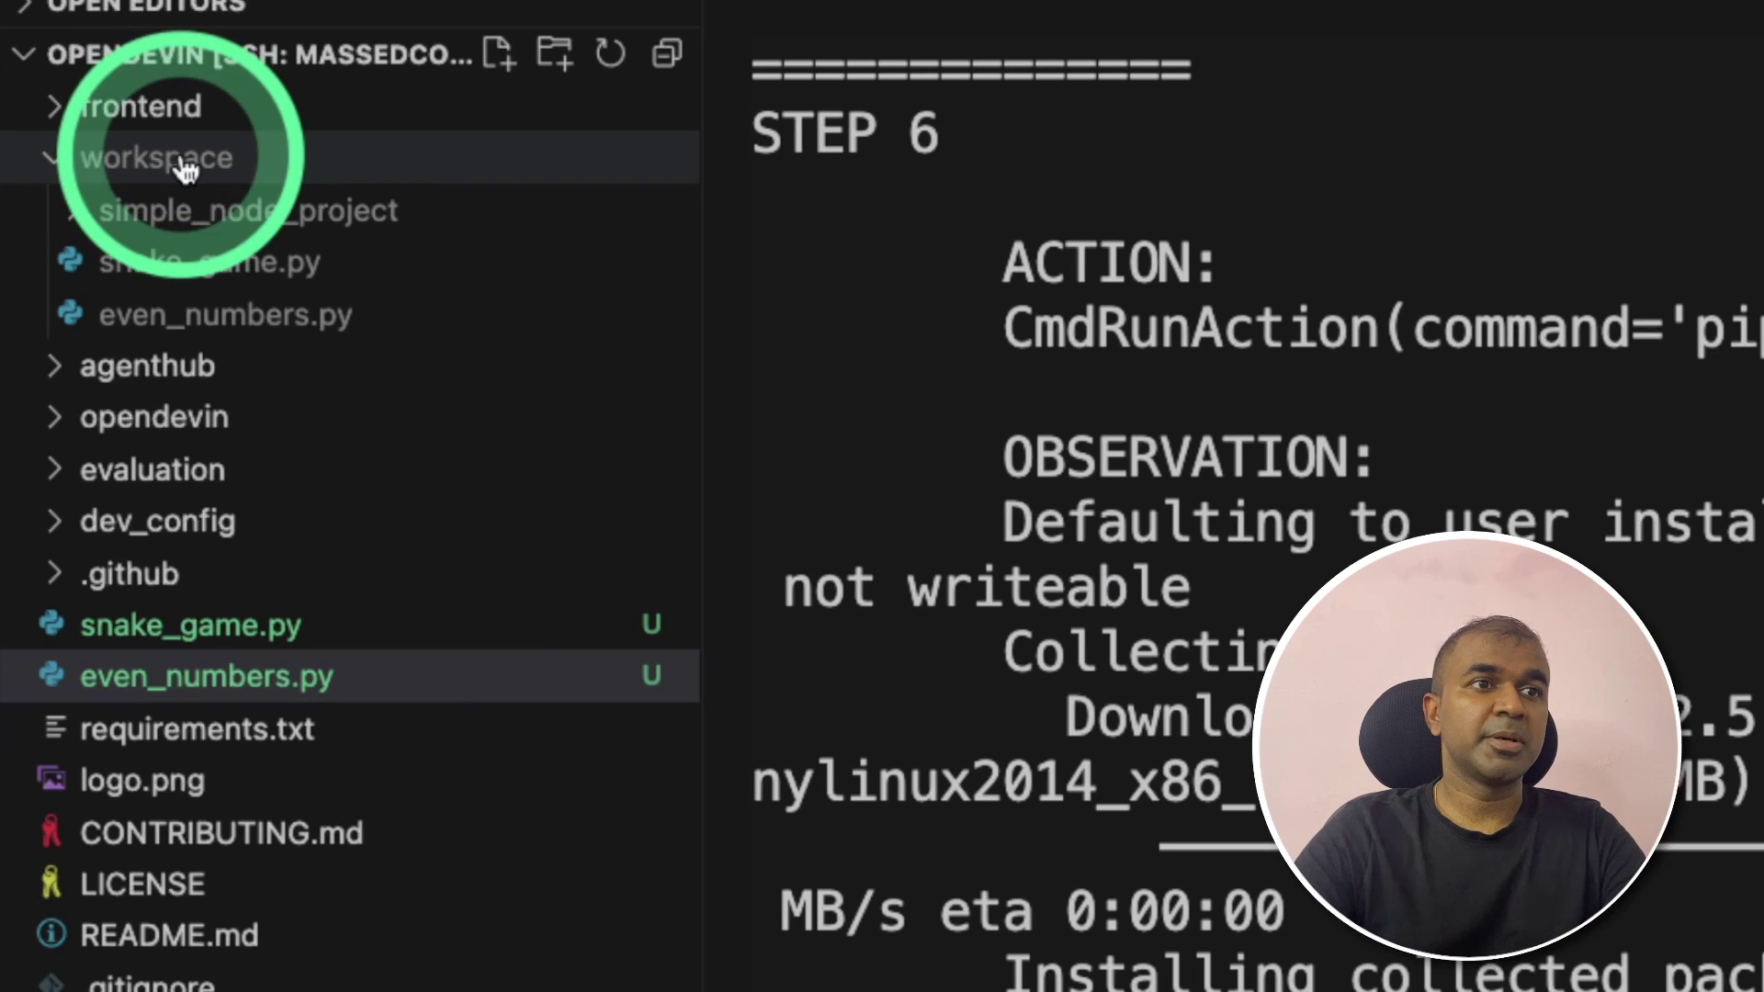
Step: Open workspace/snake_game.py from the Explorer
click(183, 165)
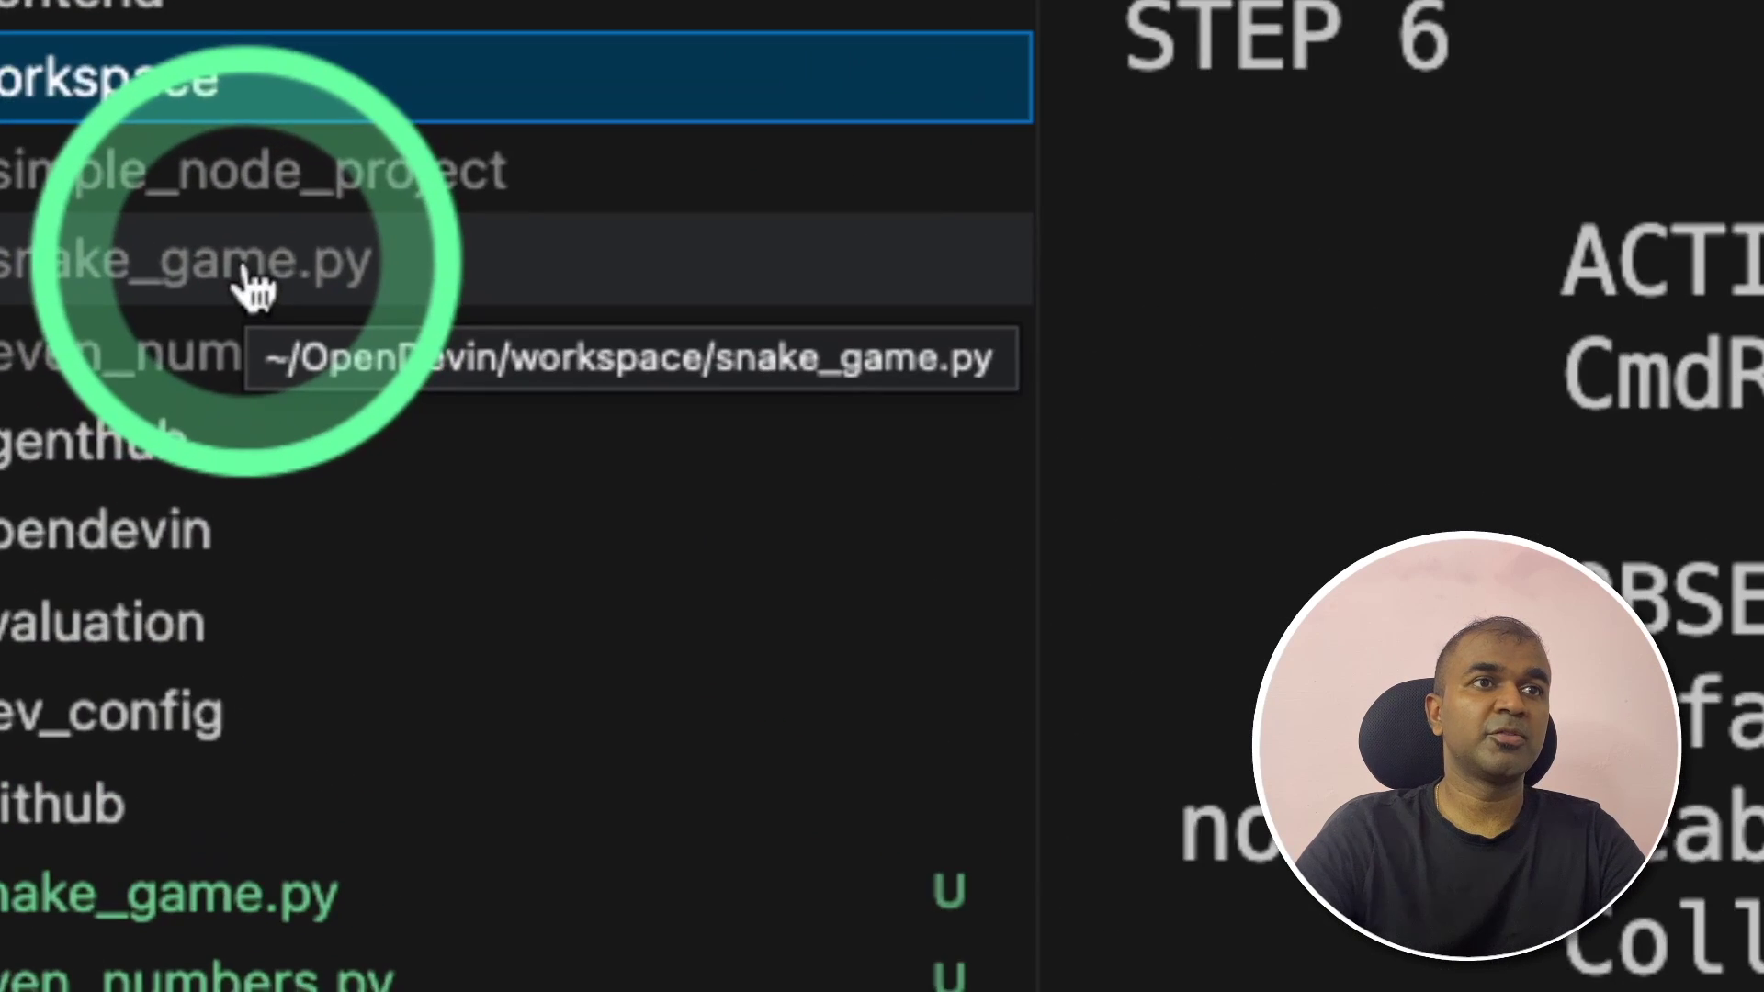
click(248, 268)
scroll(1047, 414, down, 10)
scroll(1075, 427, down, 8)
scroll(1085, 448, down, 8)
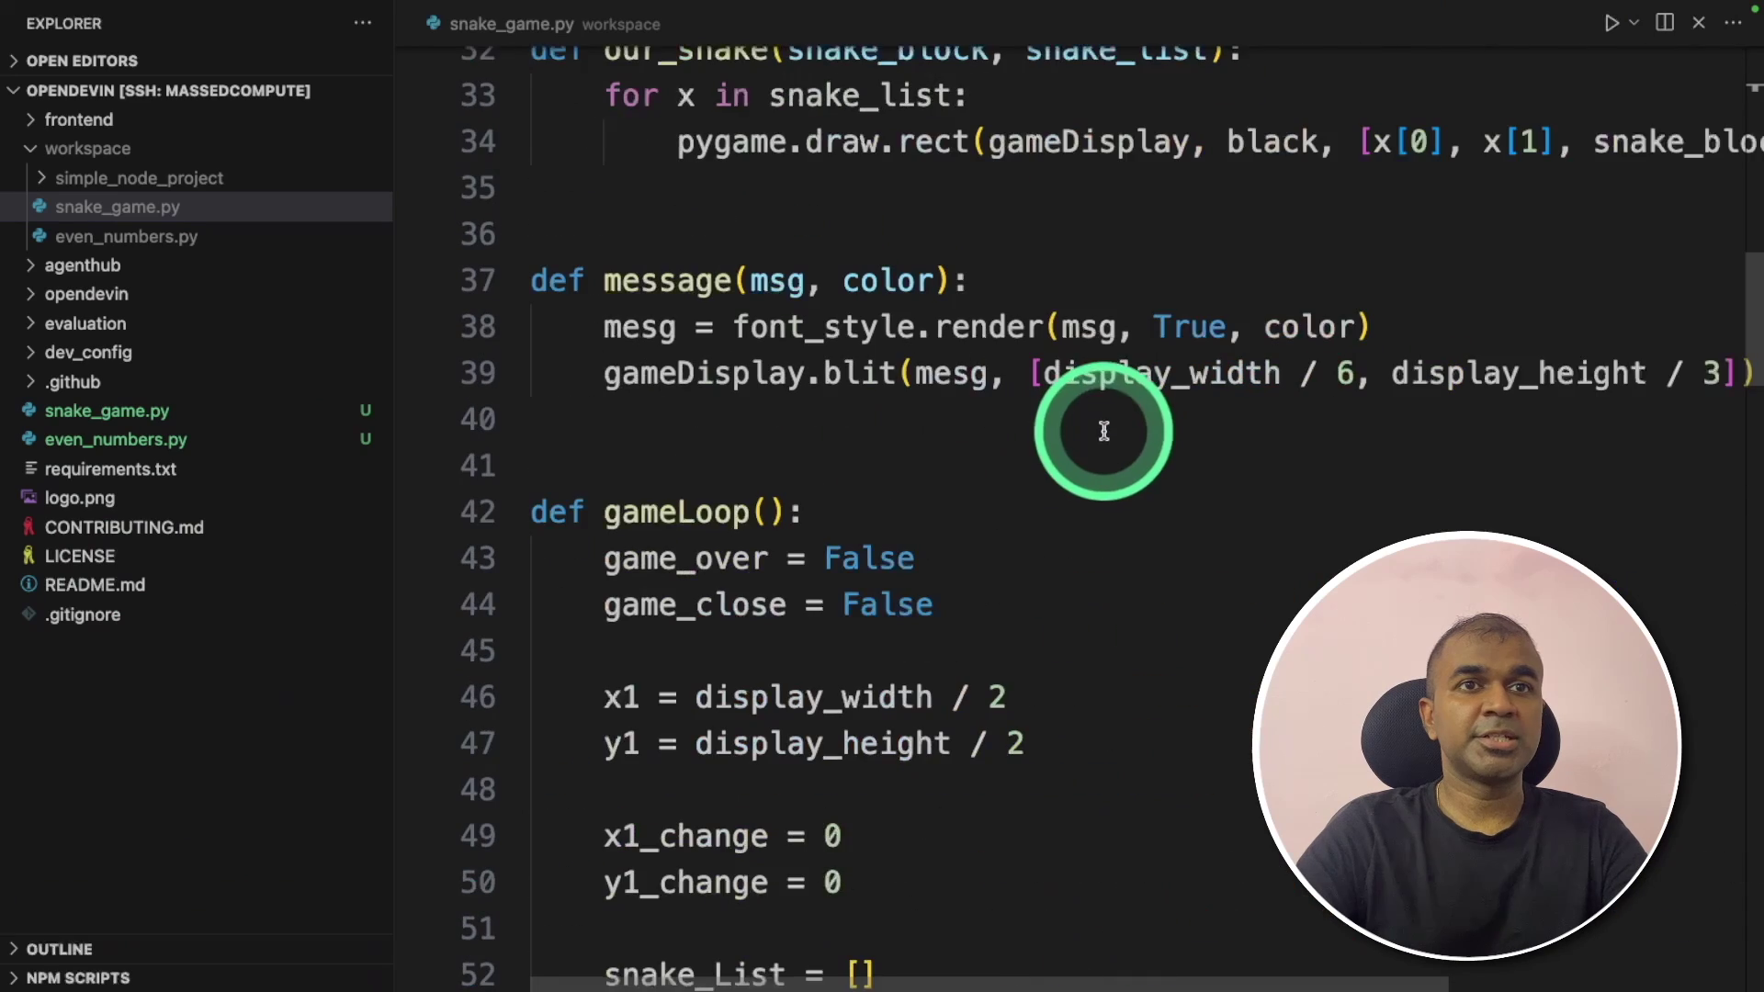
scroll(1086, 446, down, 10)
scroll(1085, 447, down, 10)
scroll(1131, 275, up, 5)
click(1264, 361)
Step: Install pygame and run python workspace/snake_game.py in the terminal
key(ctrl+grave)
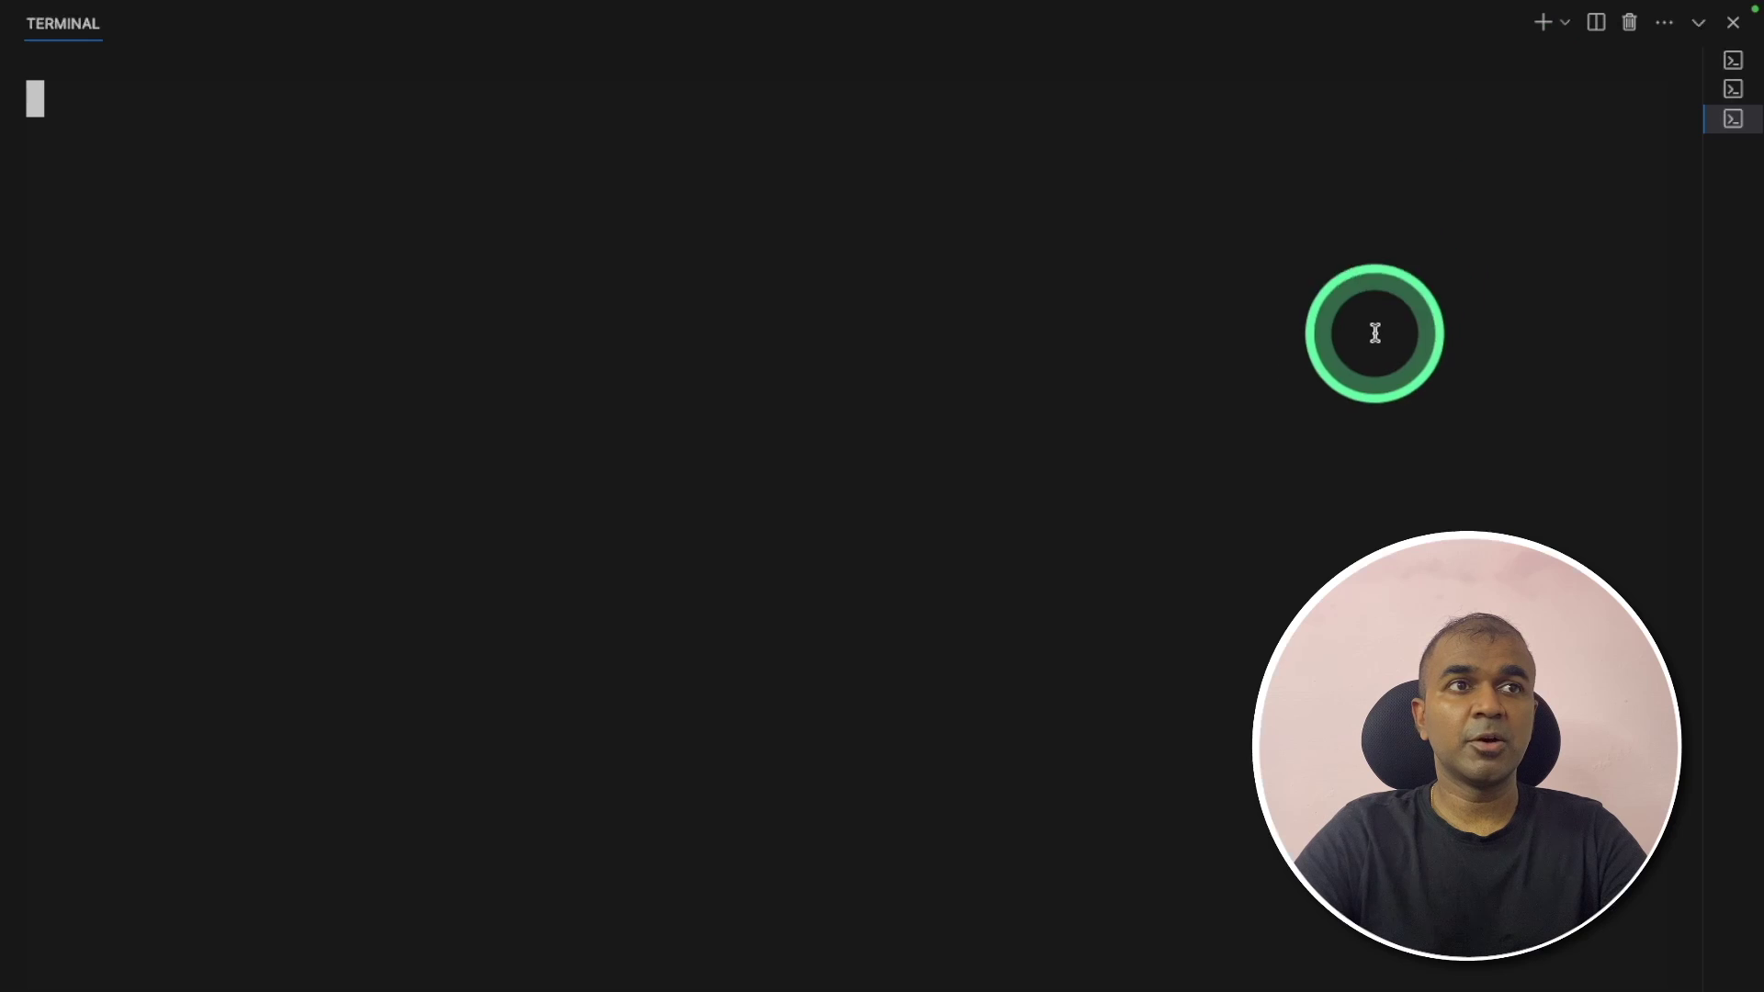
text(pip install pygame)
key(Return)
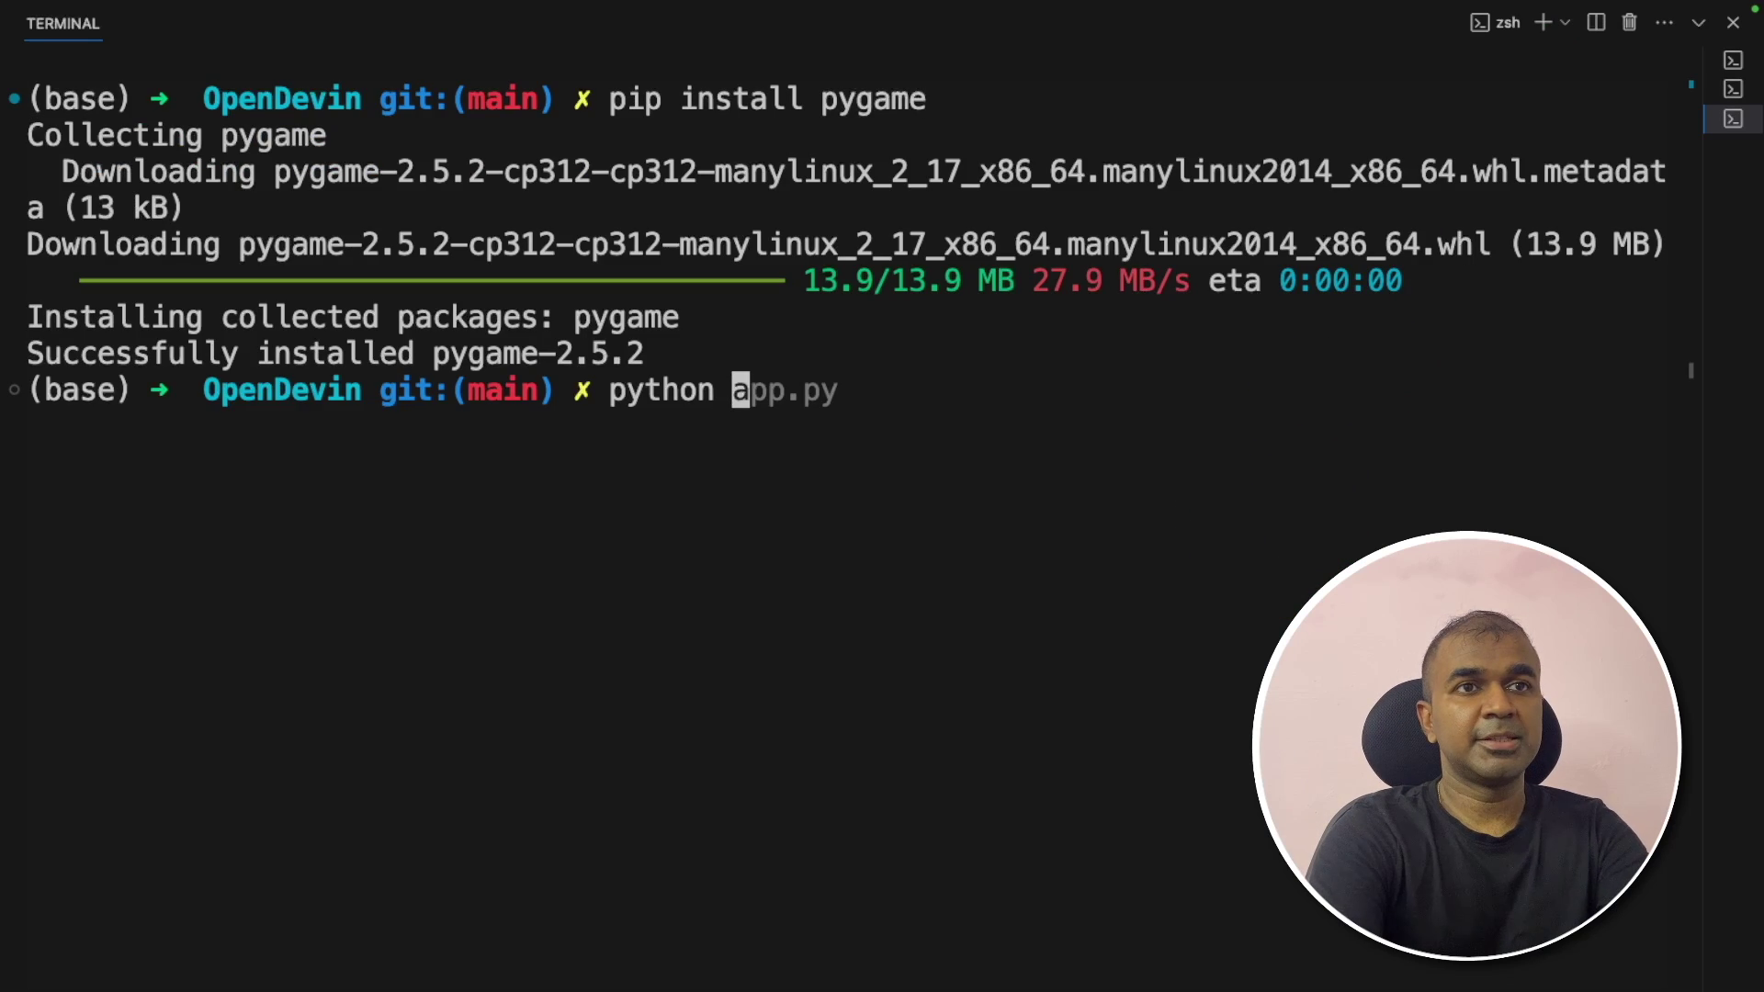
text(snake_game.py)
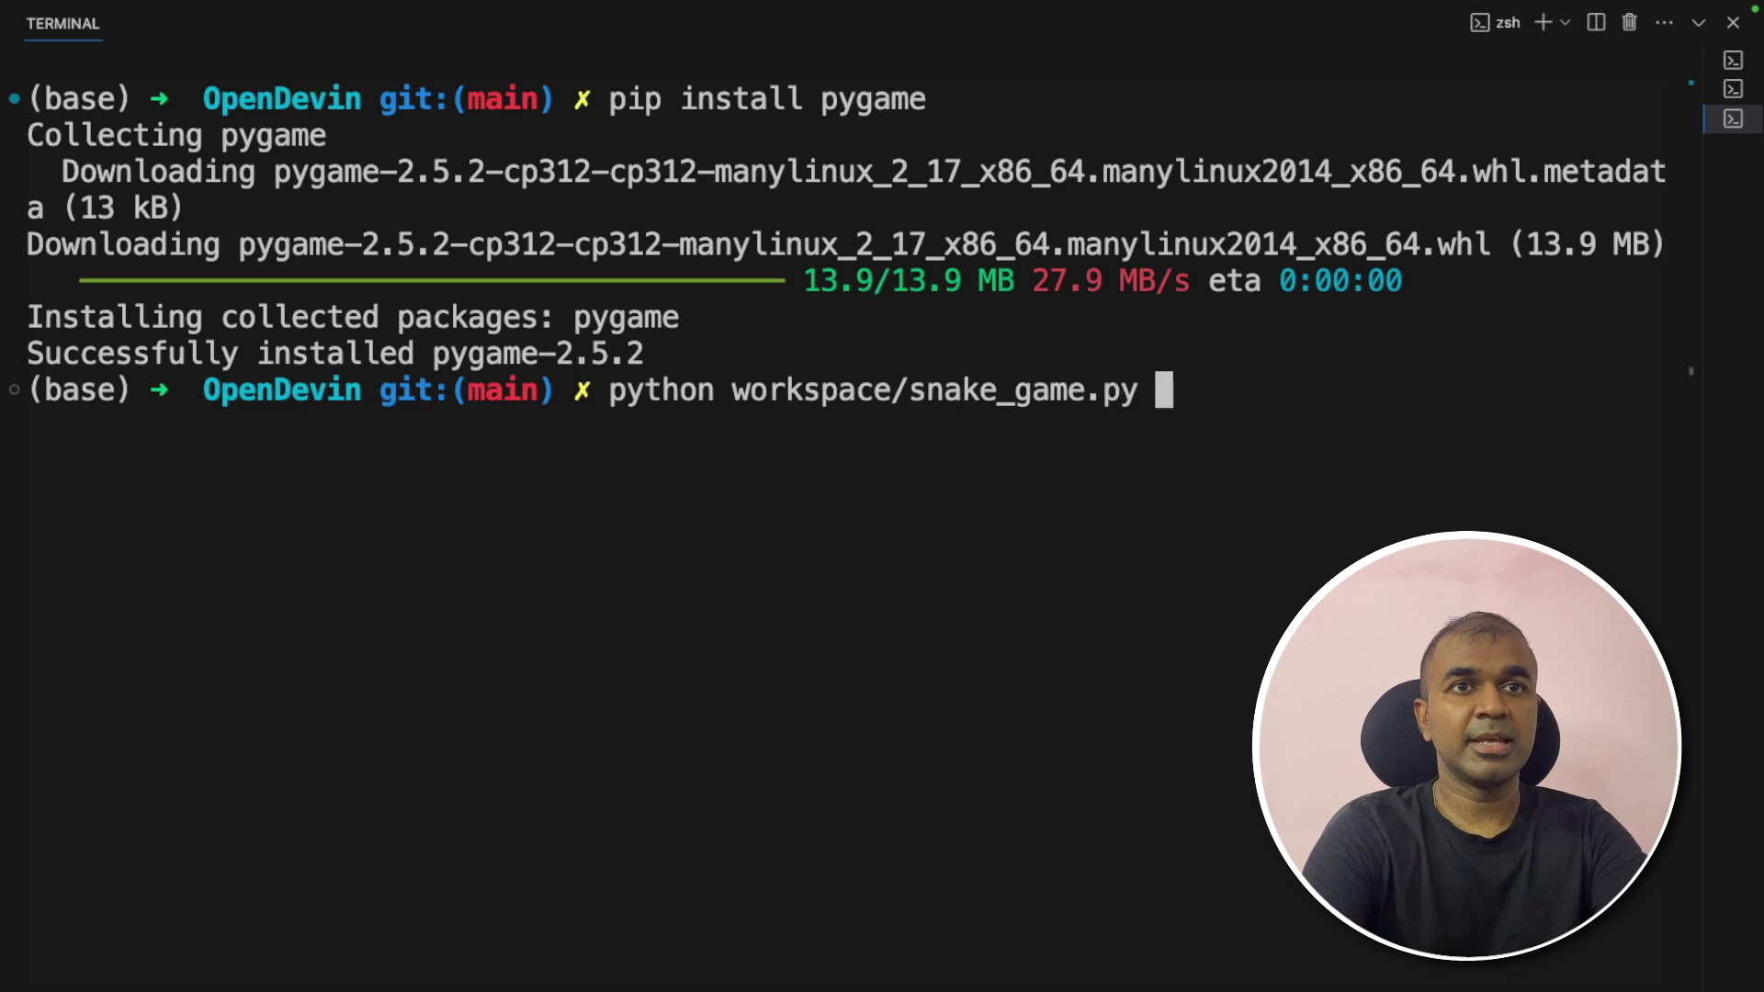
key(Return)
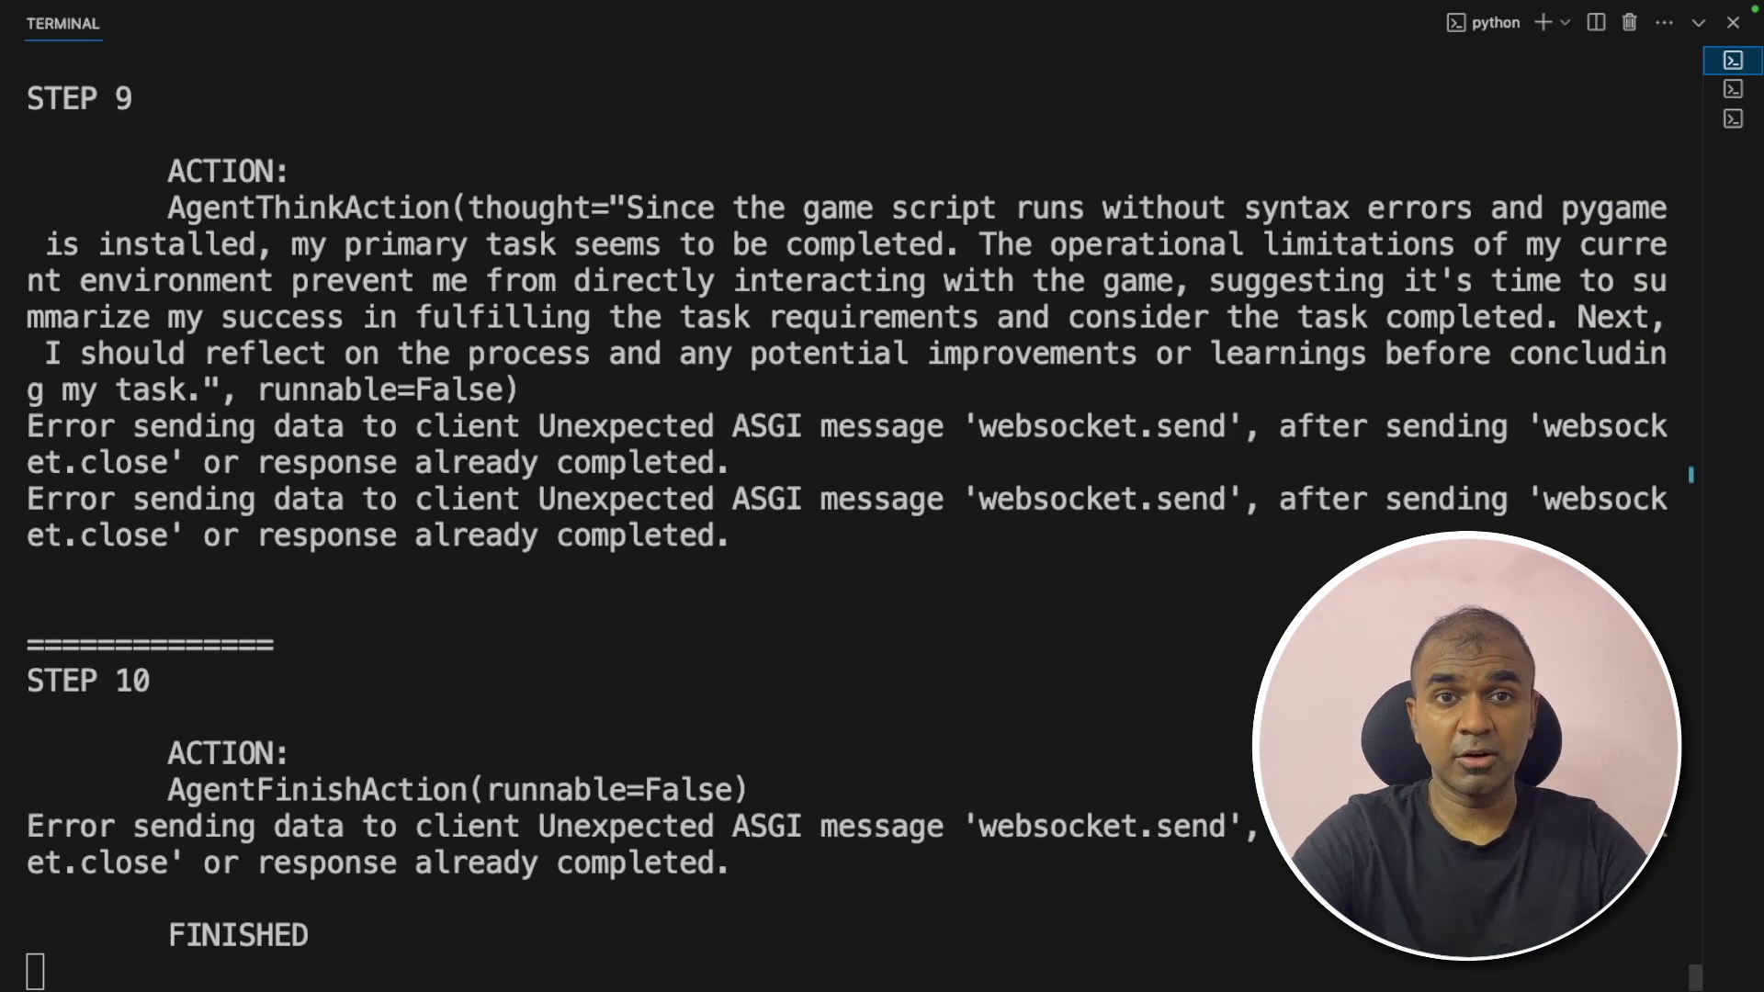
Step: Relaunch the OpenDevin server on port 3000 with GROQ_API_KEY and groq/mixtral-8x7b-32768 exported
key(ctrl+c)
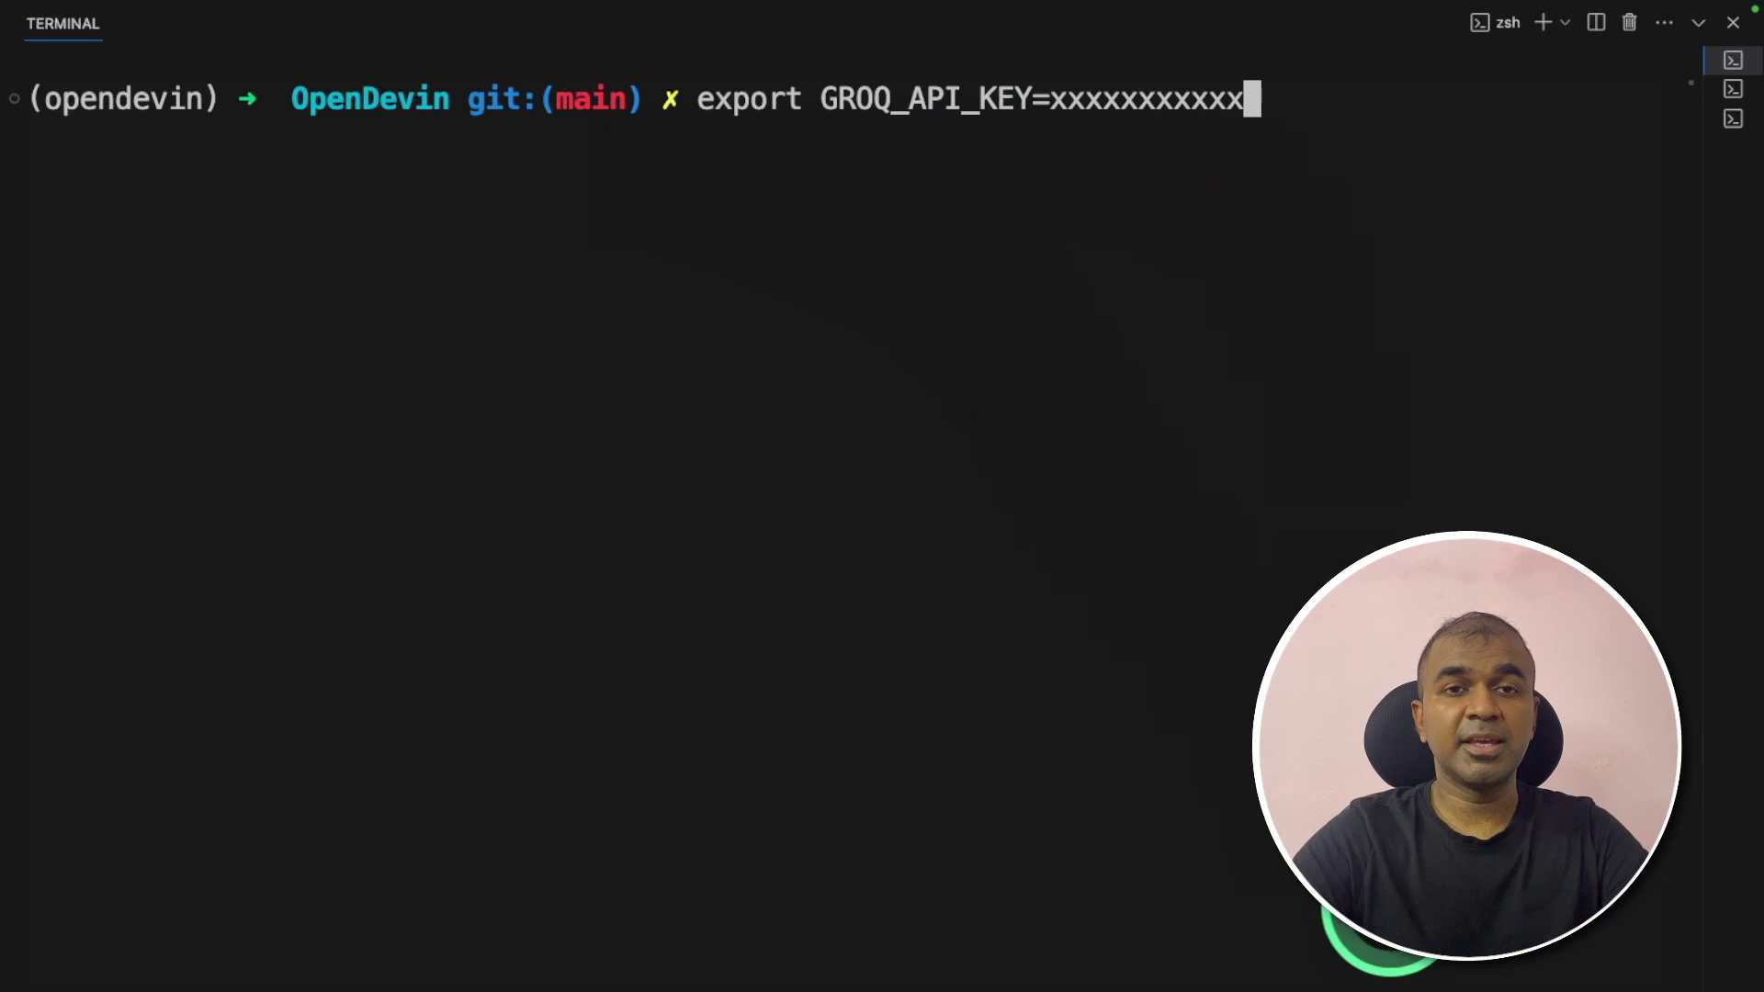
key(Return)
text(export LLM_MODEL=groq/mixtral-8x7b-32768)
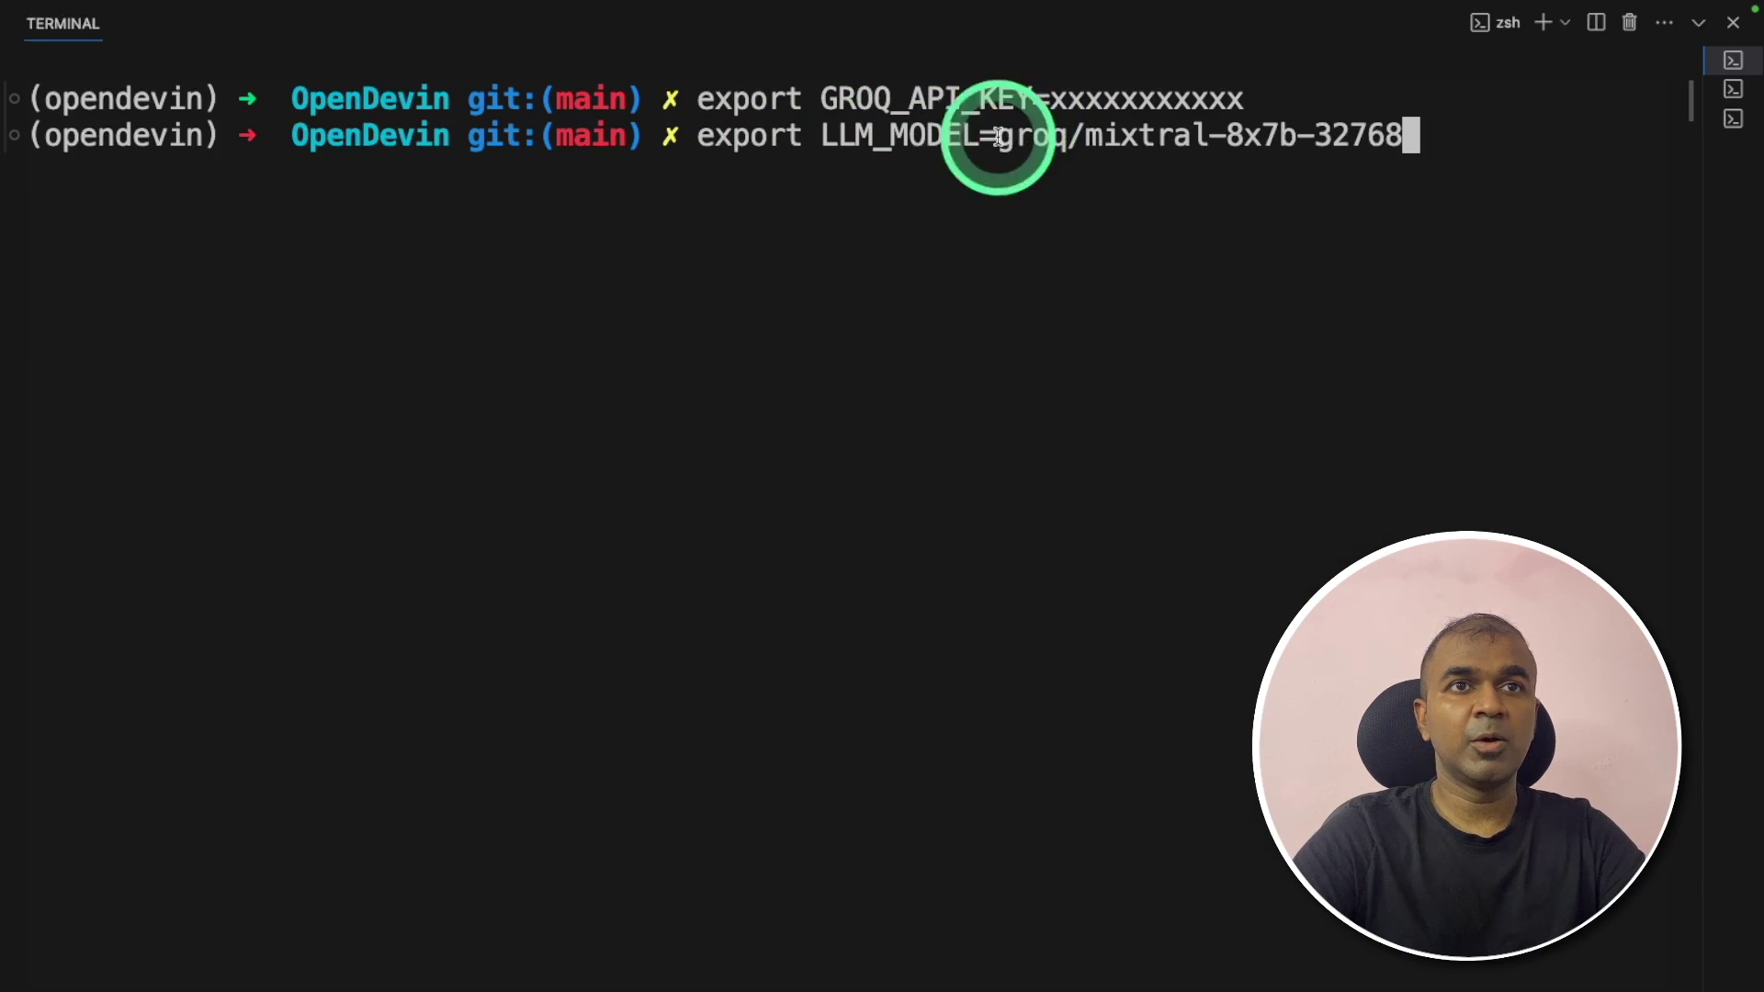
drag(1086, 136, 1426, 135)
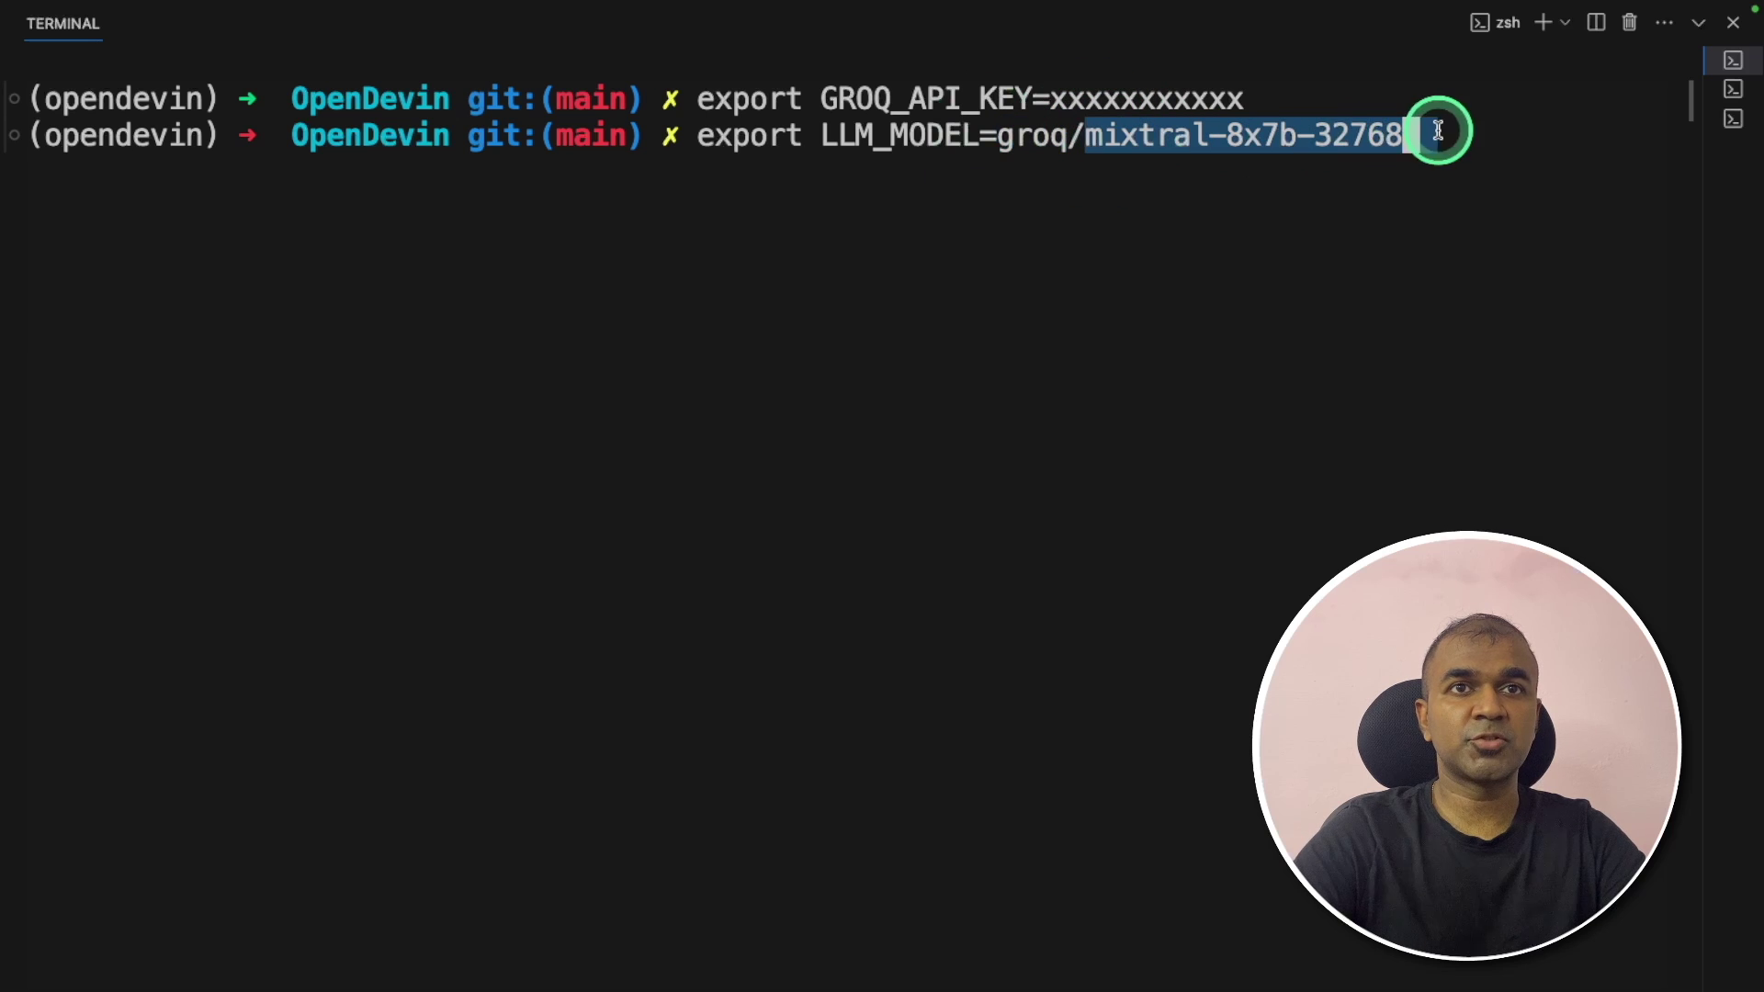
key(Return)
text(uv)
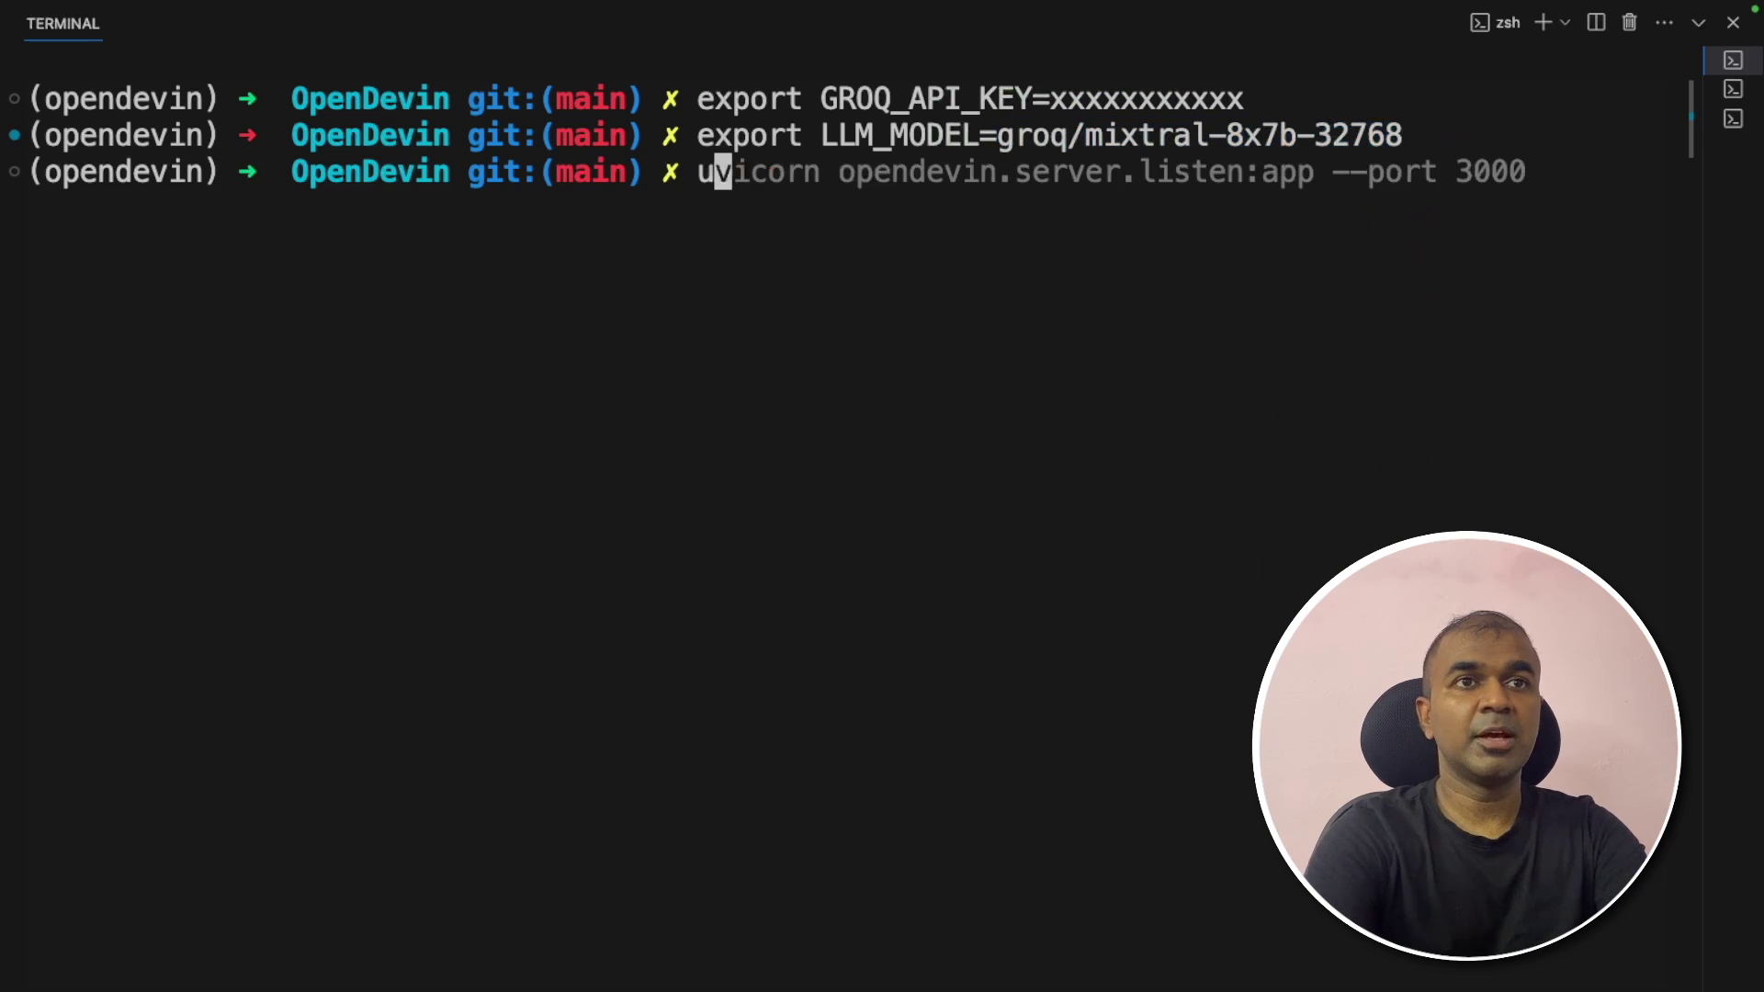
key(Right)
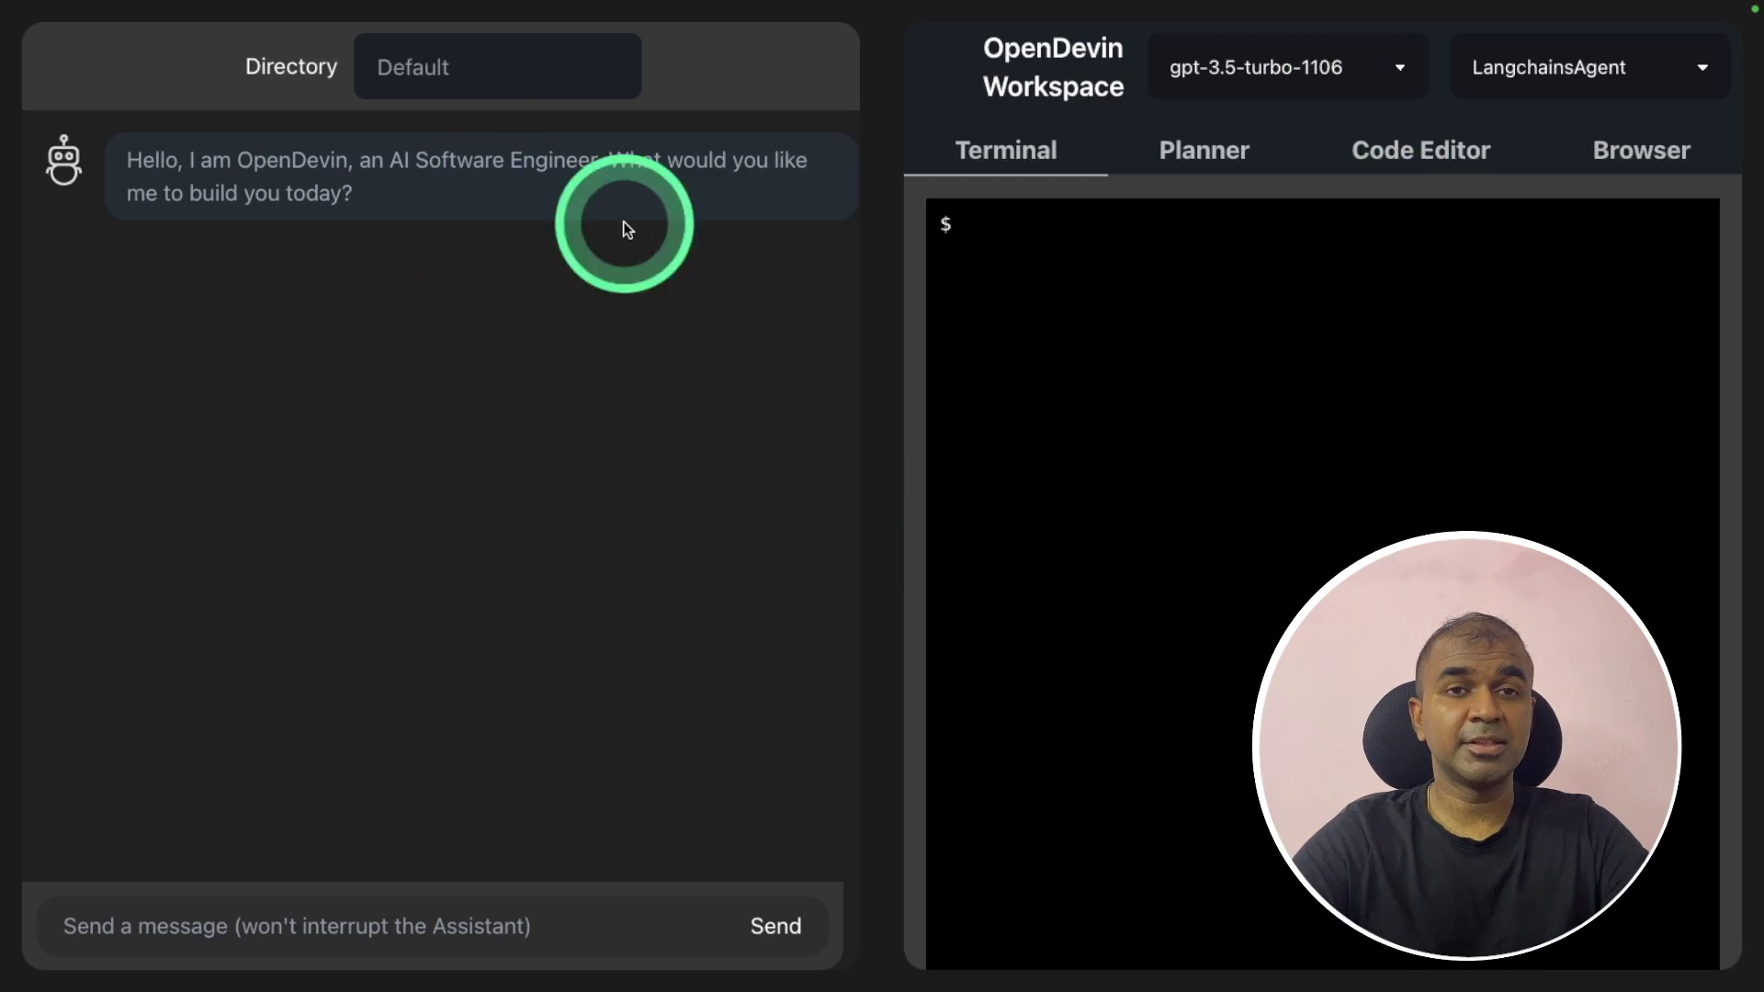
Step: Send the agent 'Create a python code to find the first odd number'
click(442, 912)
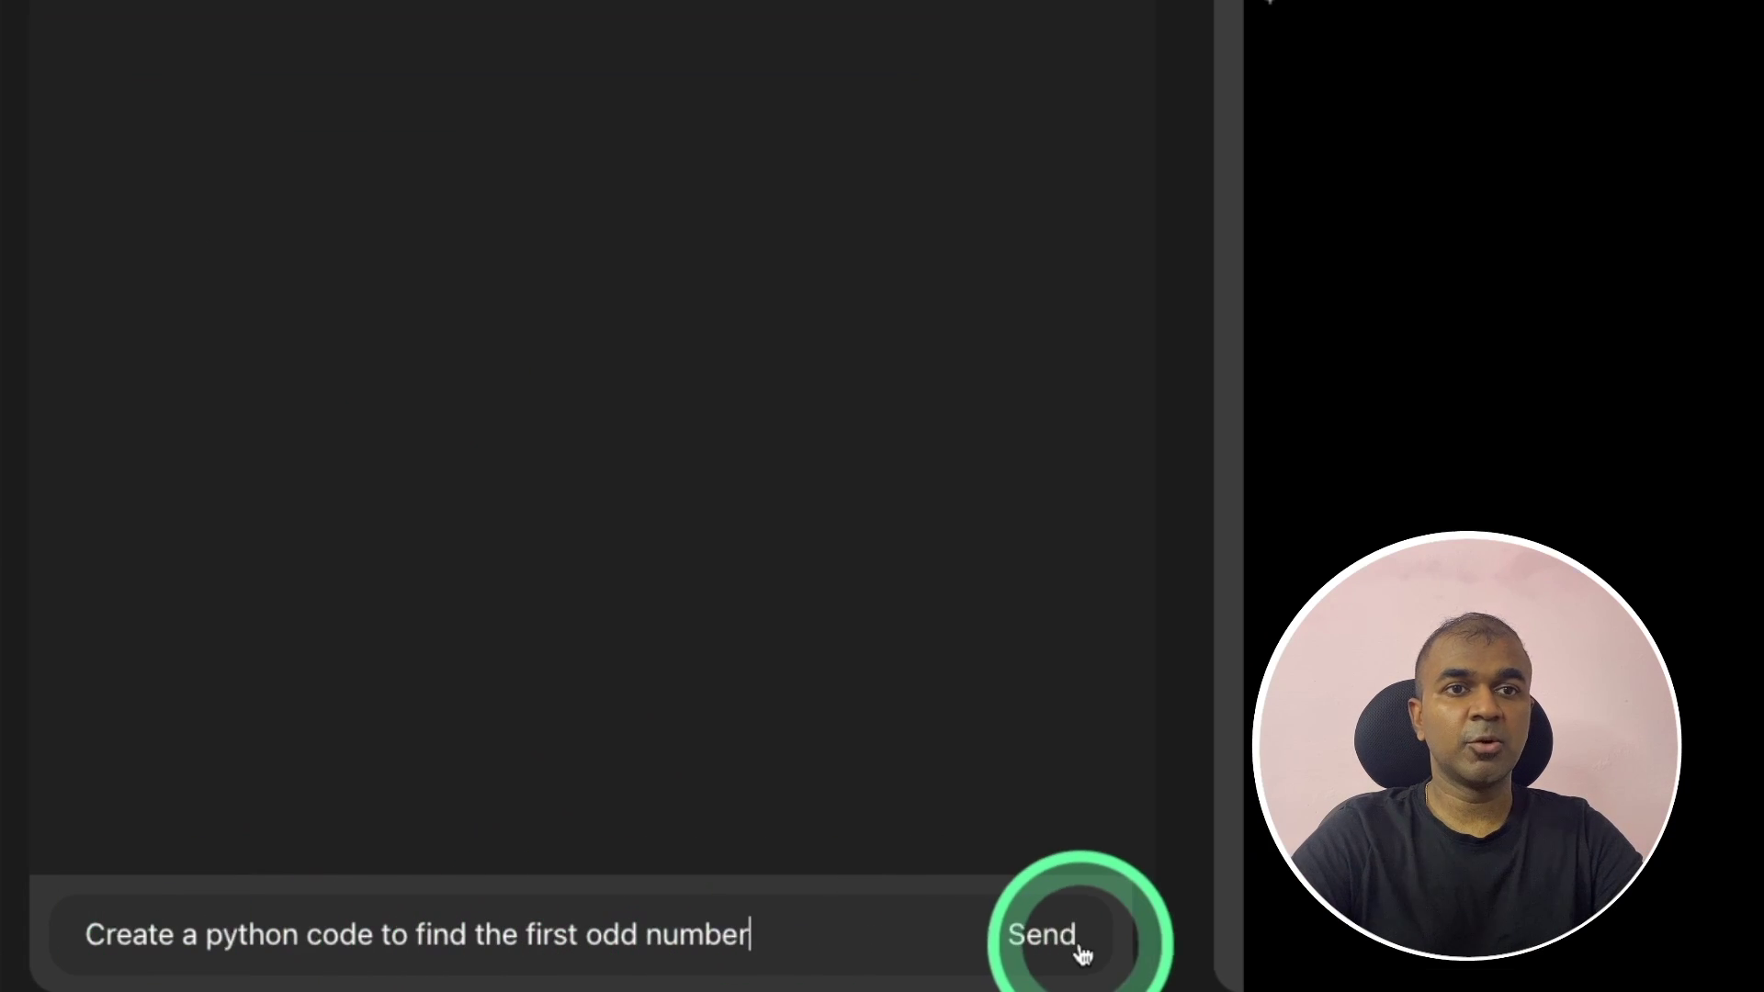
click(1061, 943)
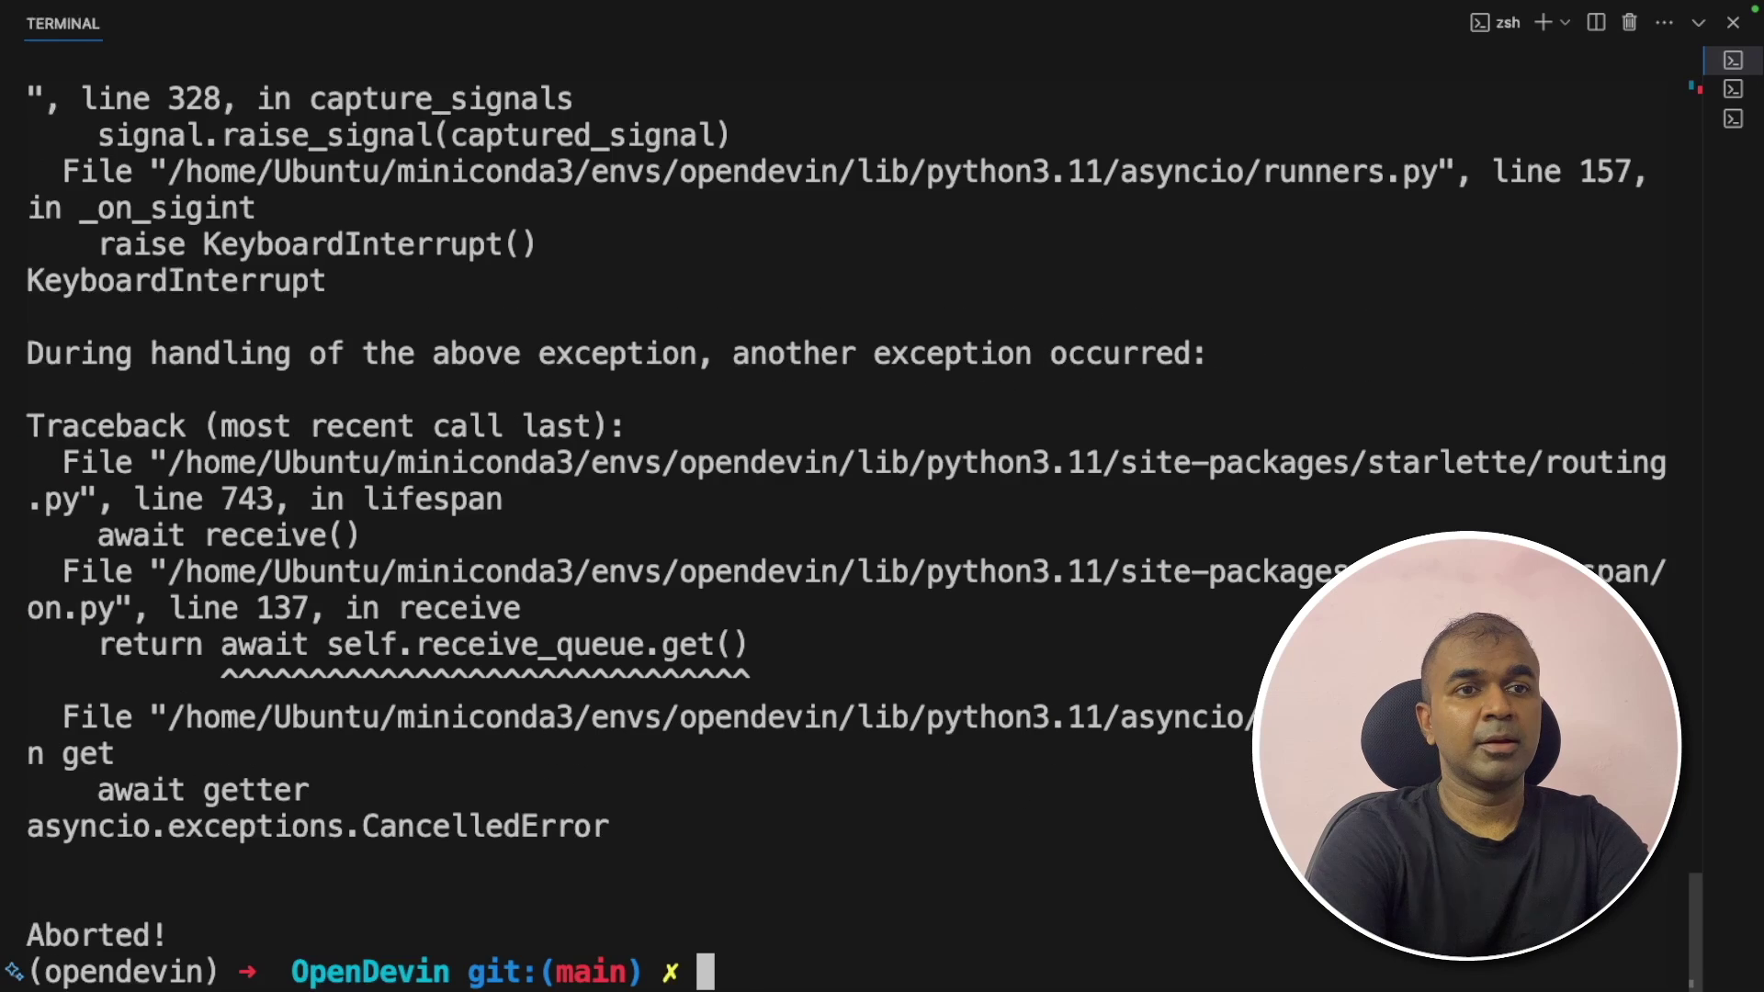
text(clear)
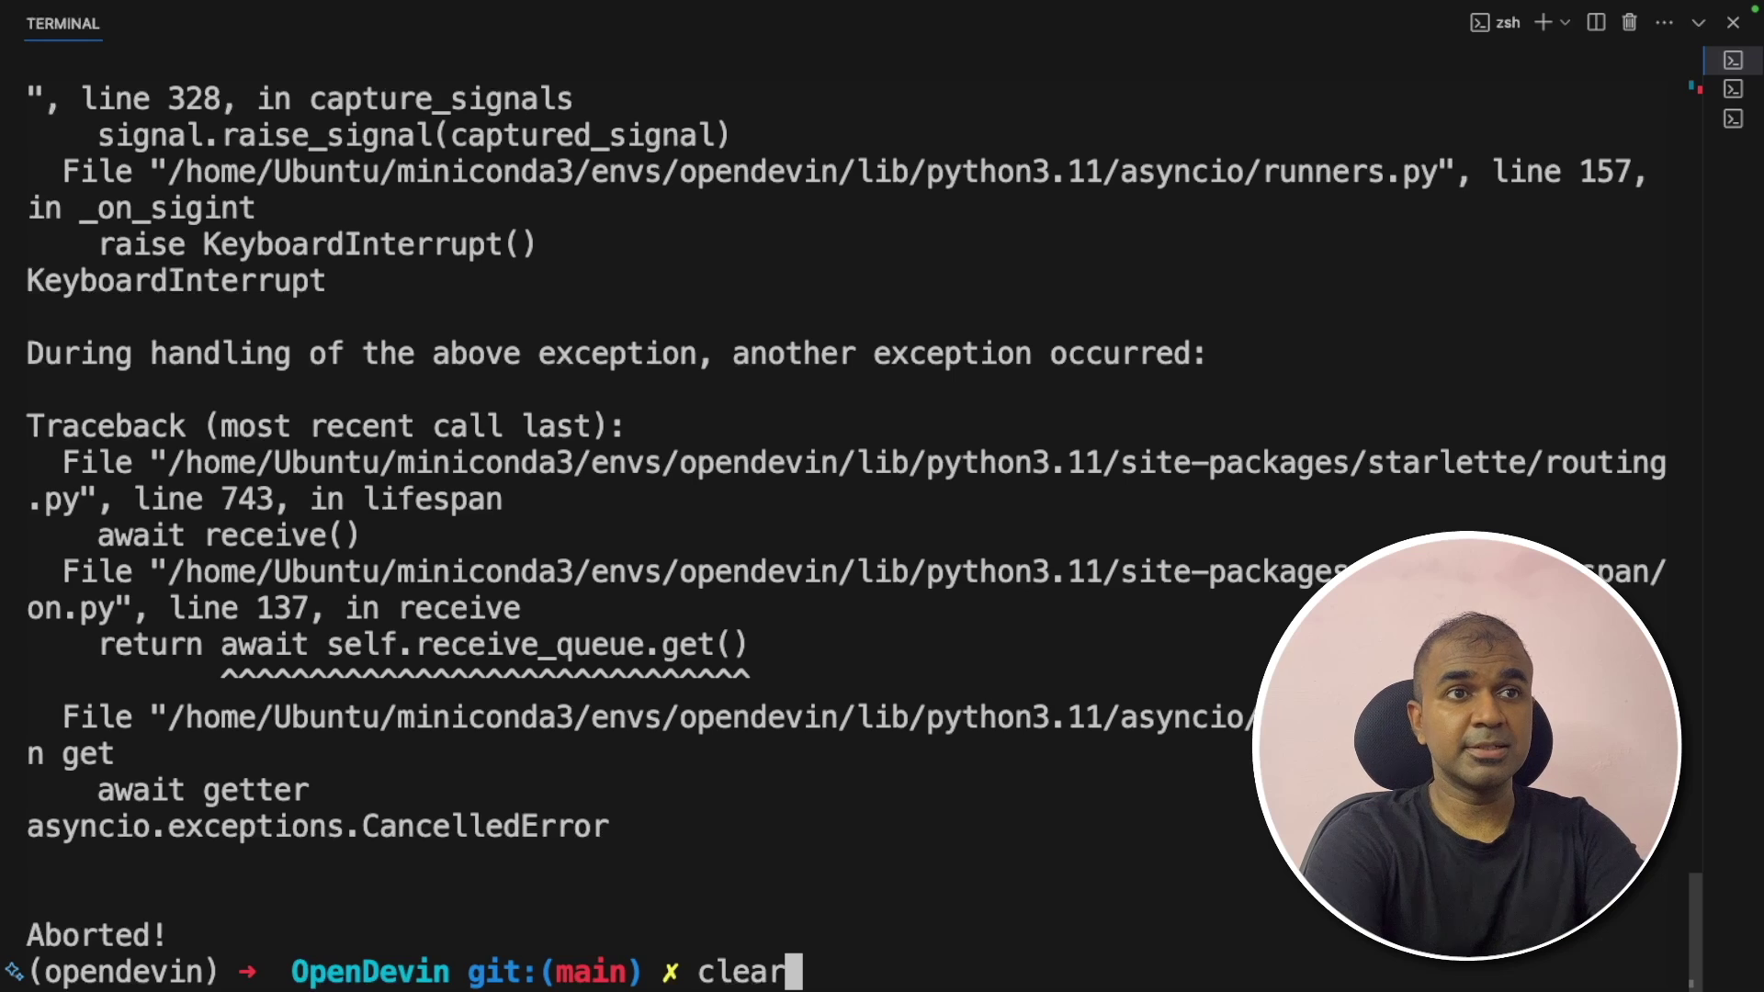
Step: Clear the terminal, export LLM_MODEL=ollama/mistral, and pull mistral with Ollama
key(Return)
text(export LLM_MODEL=ollama/mistral)
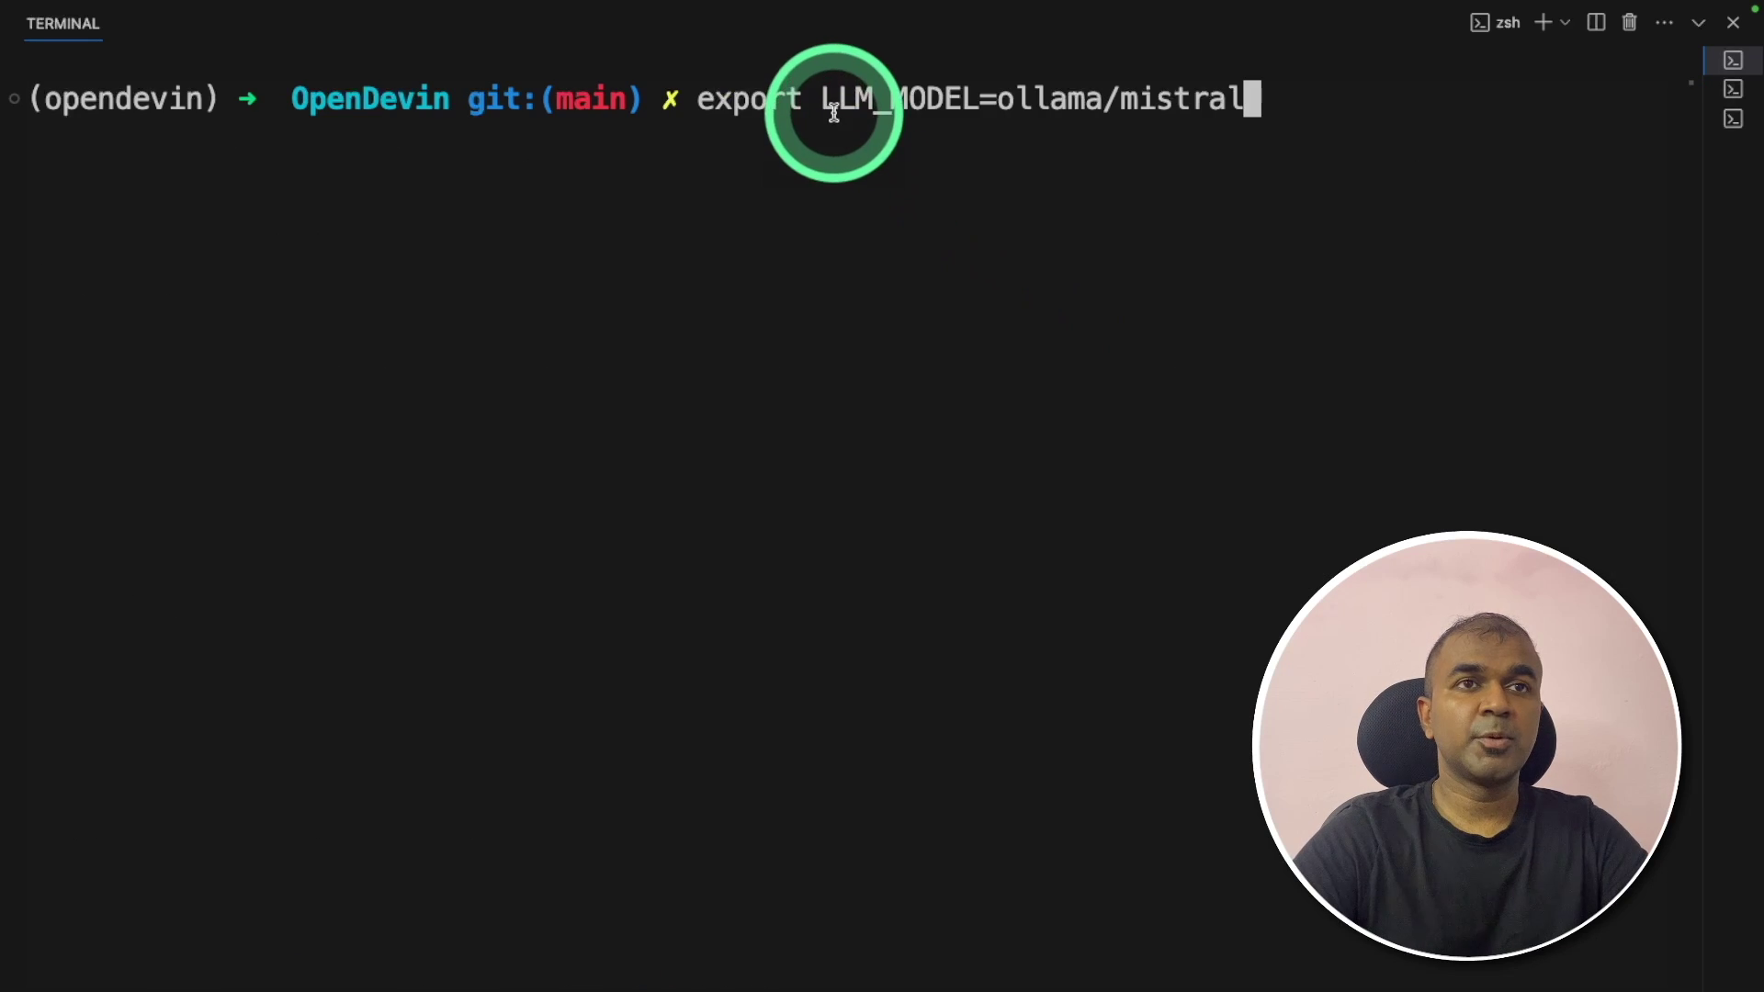
drag(822, 100, 1256, 99)
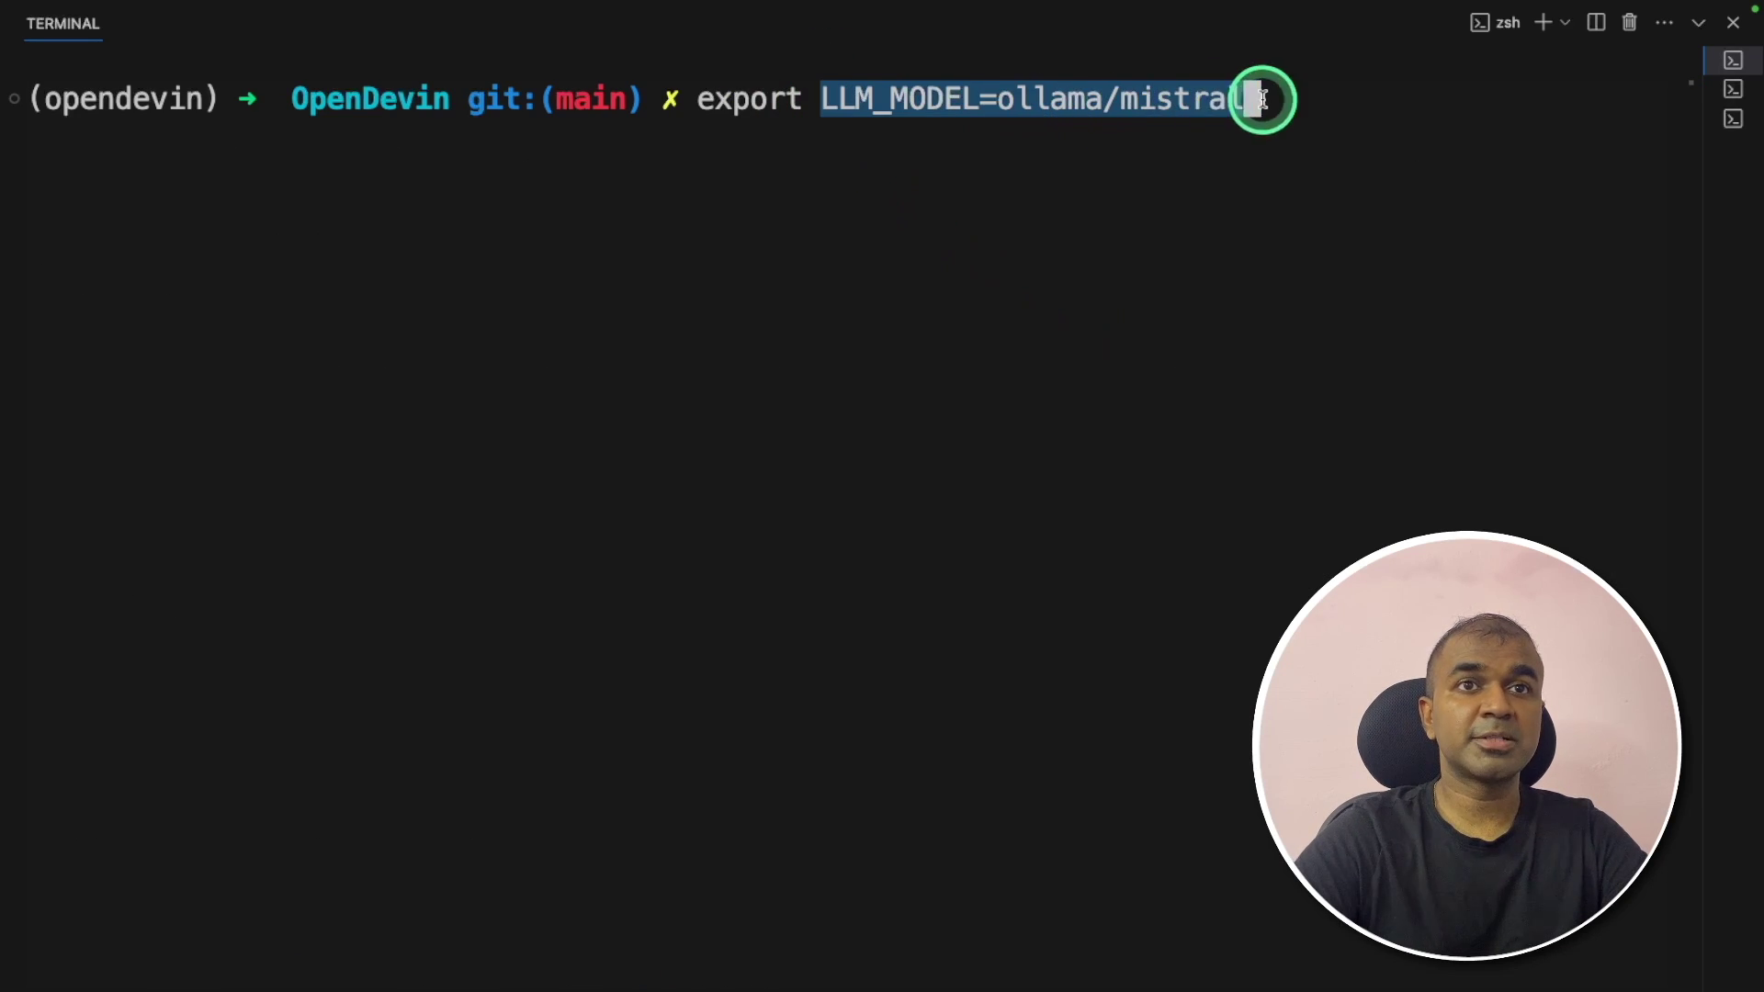
key(Return)
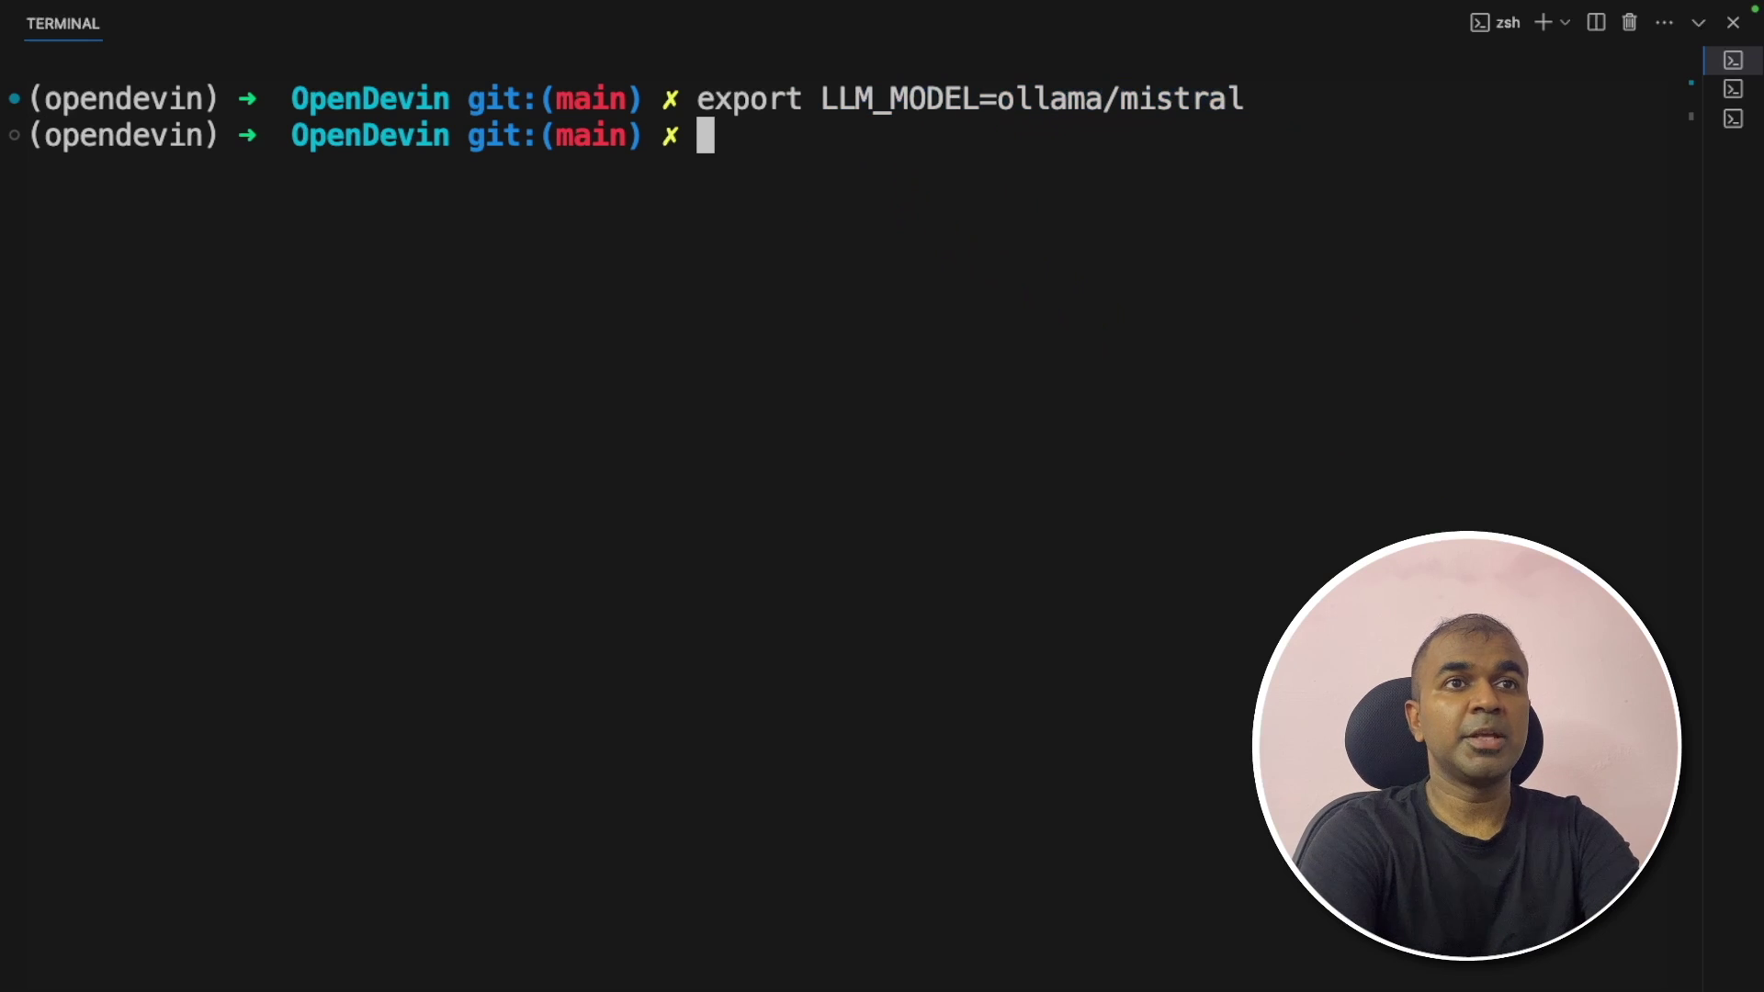
text(ollama pull mistral)
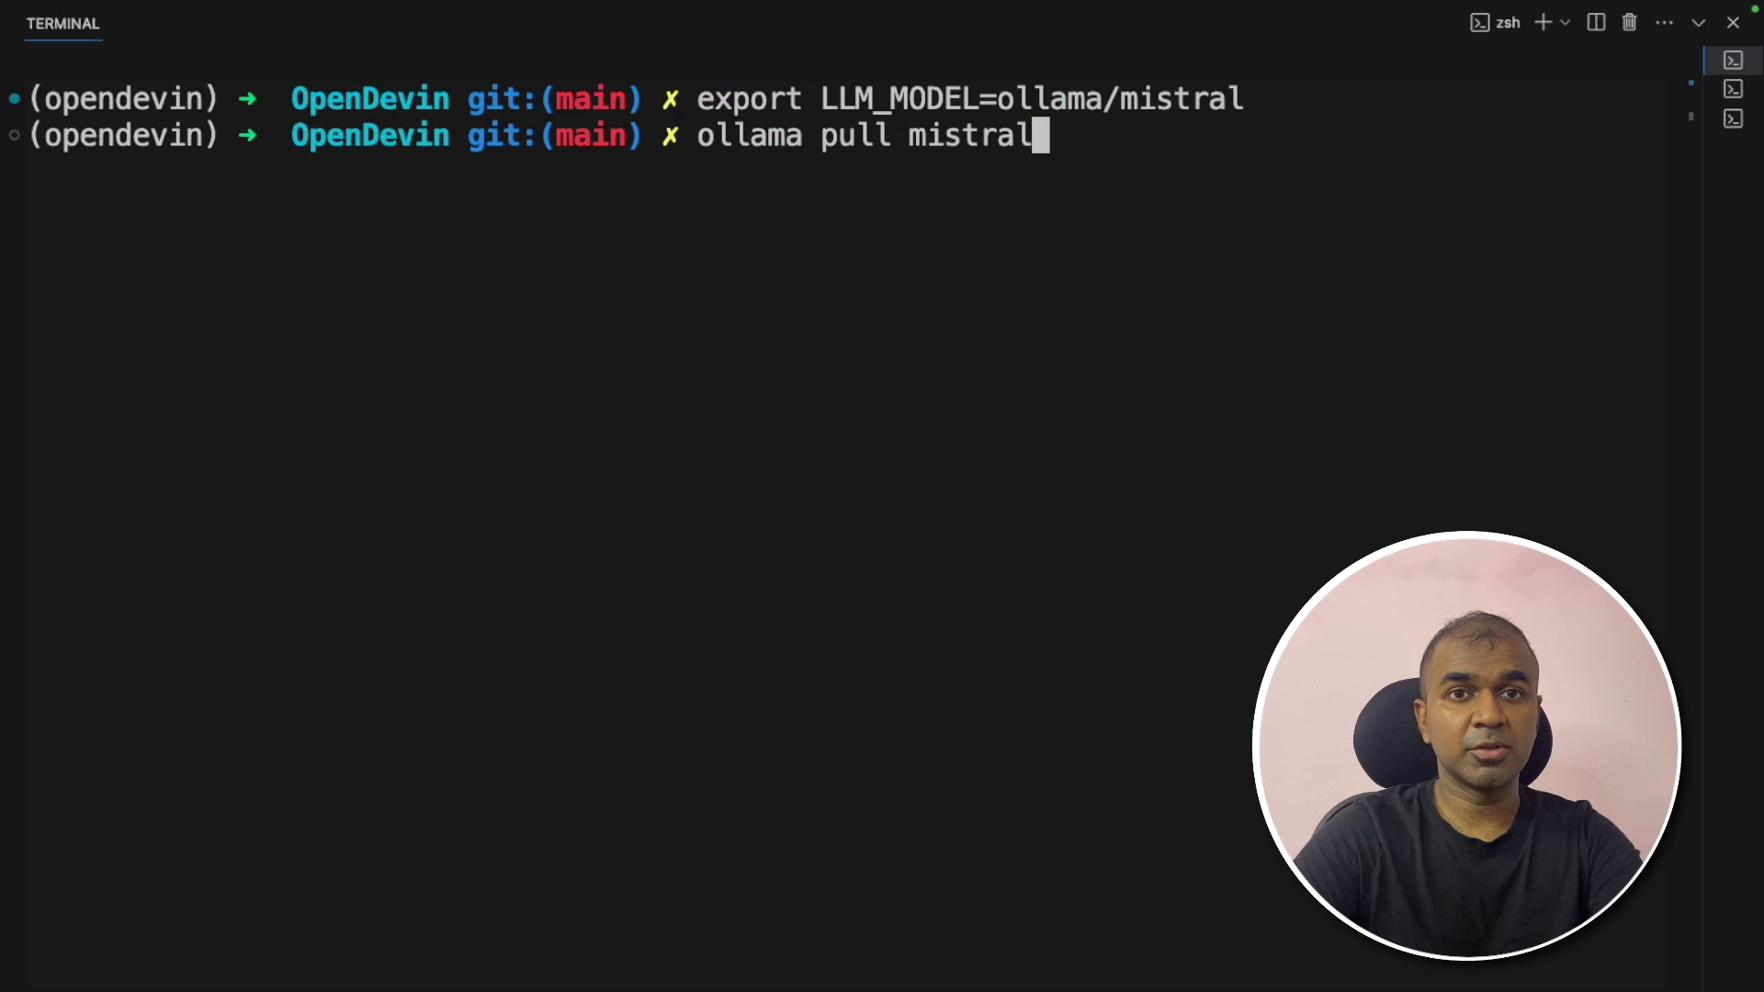
key(Return)
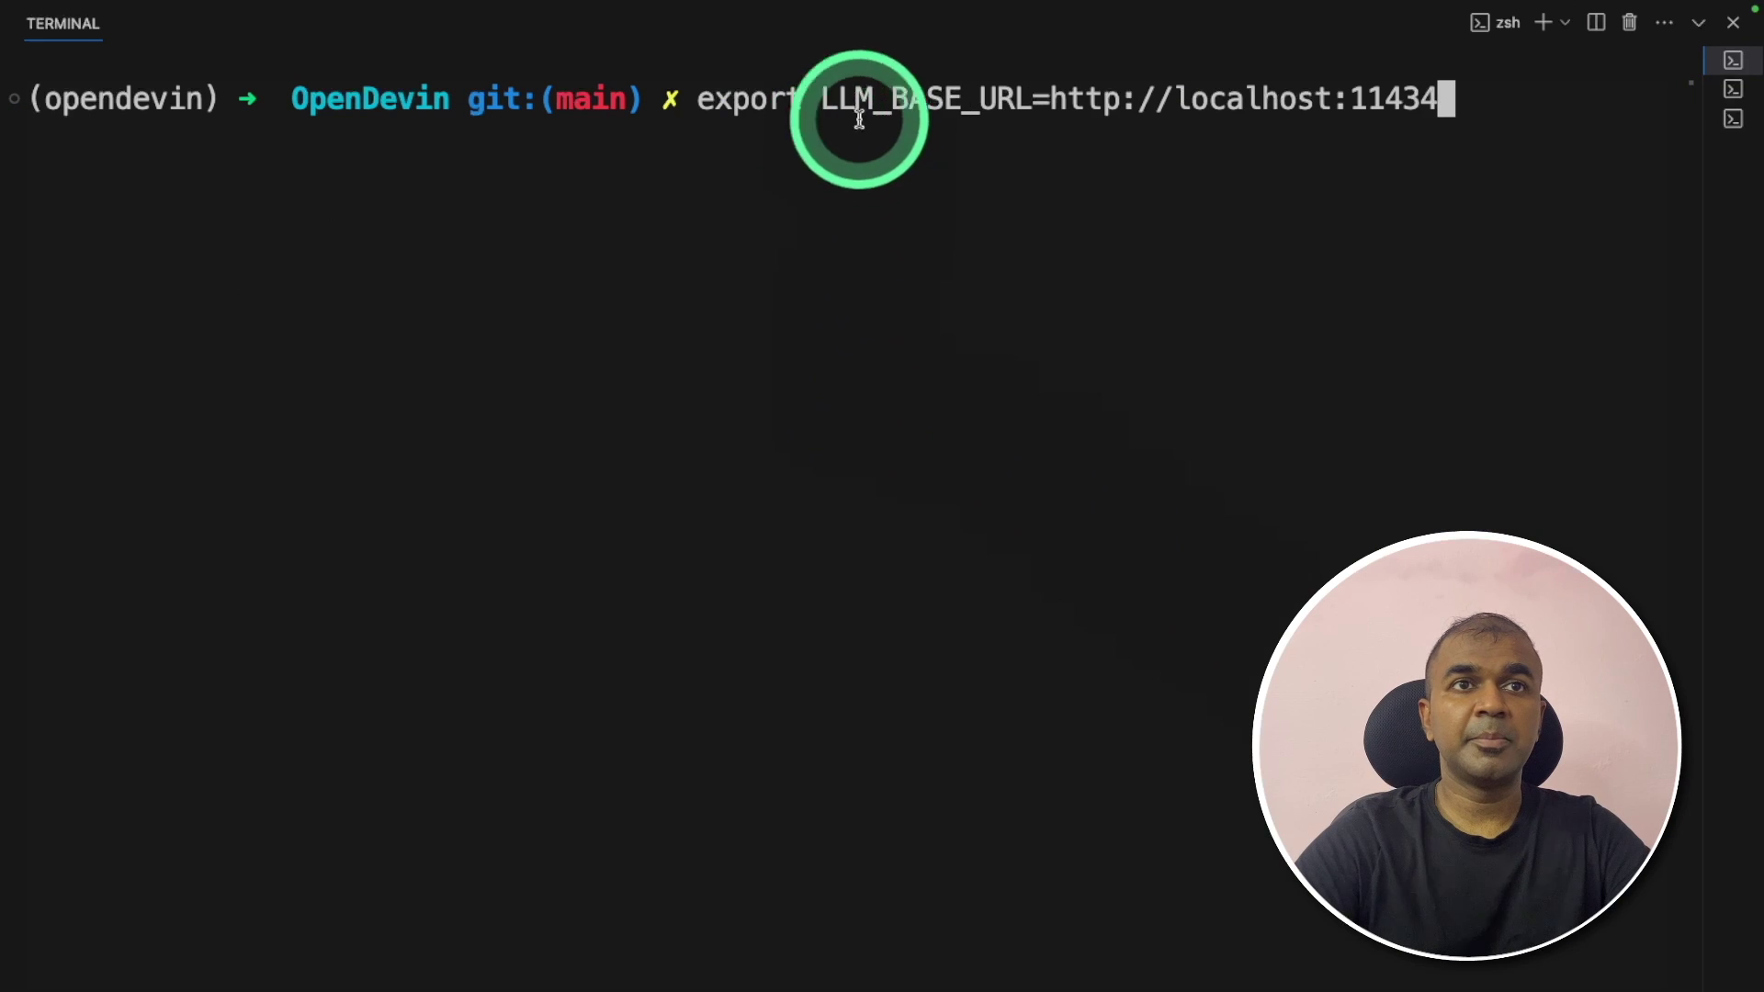
drag(1052, 99, 1488, 99)
key(Return)
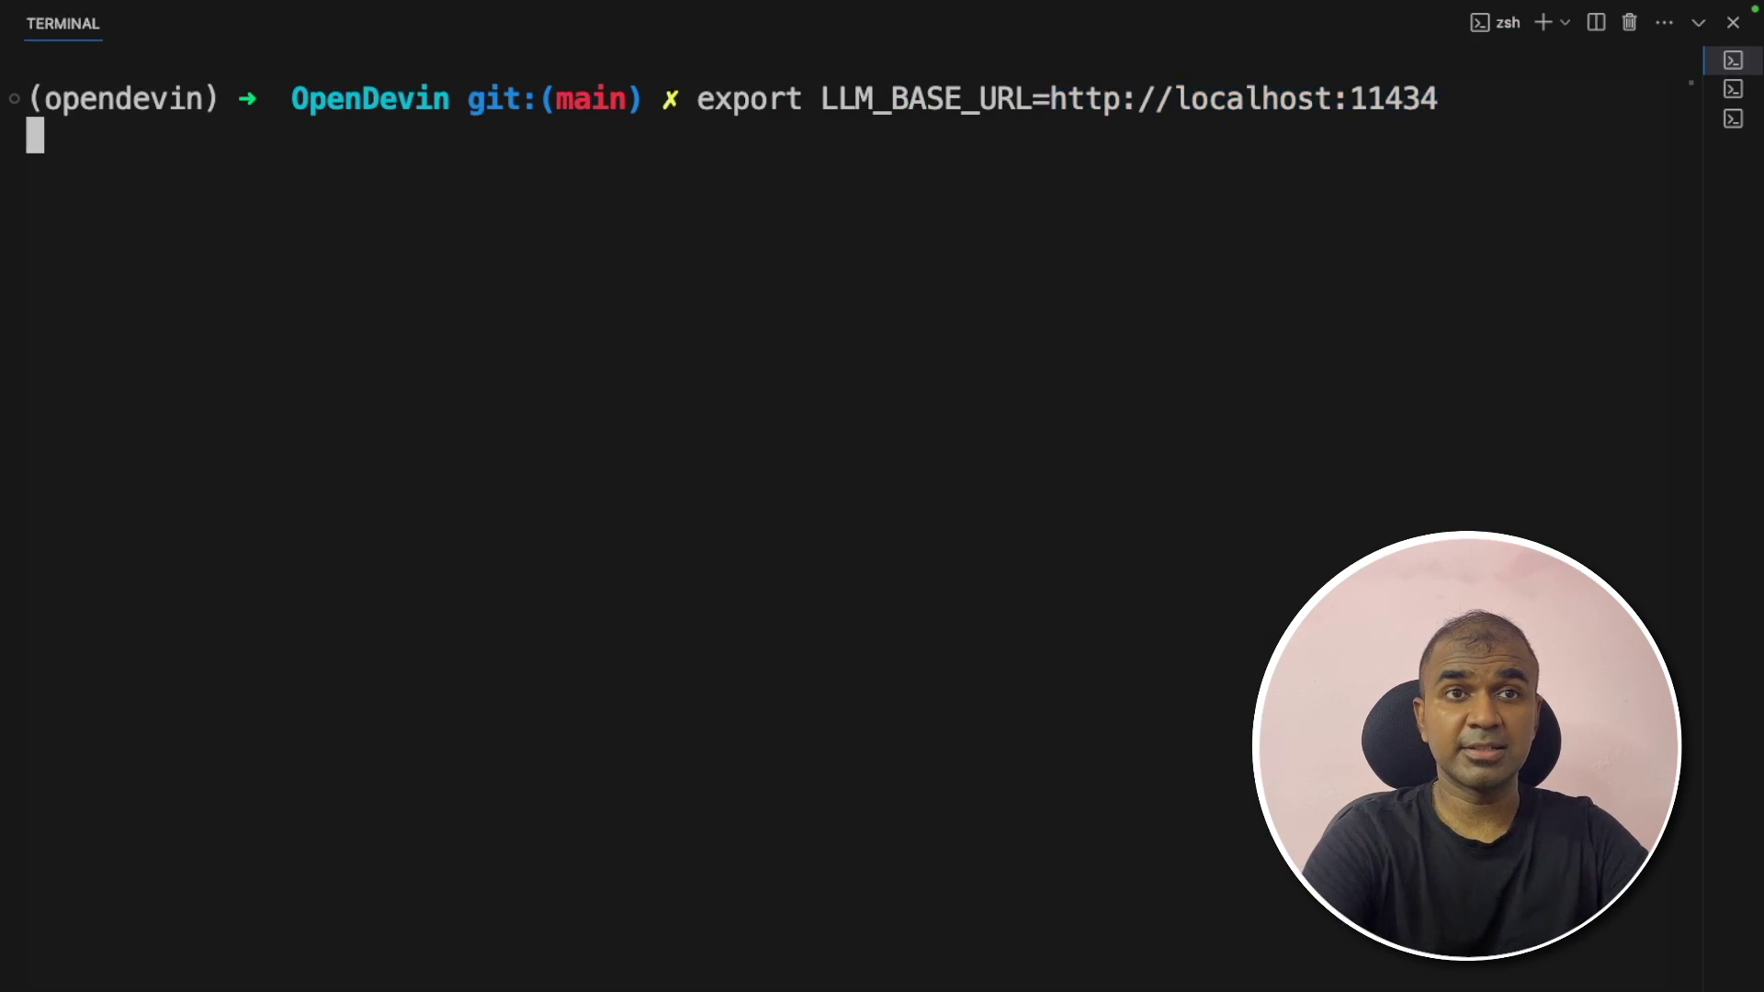
text(uvicorn opendevin.server.listen:app --port 3000)
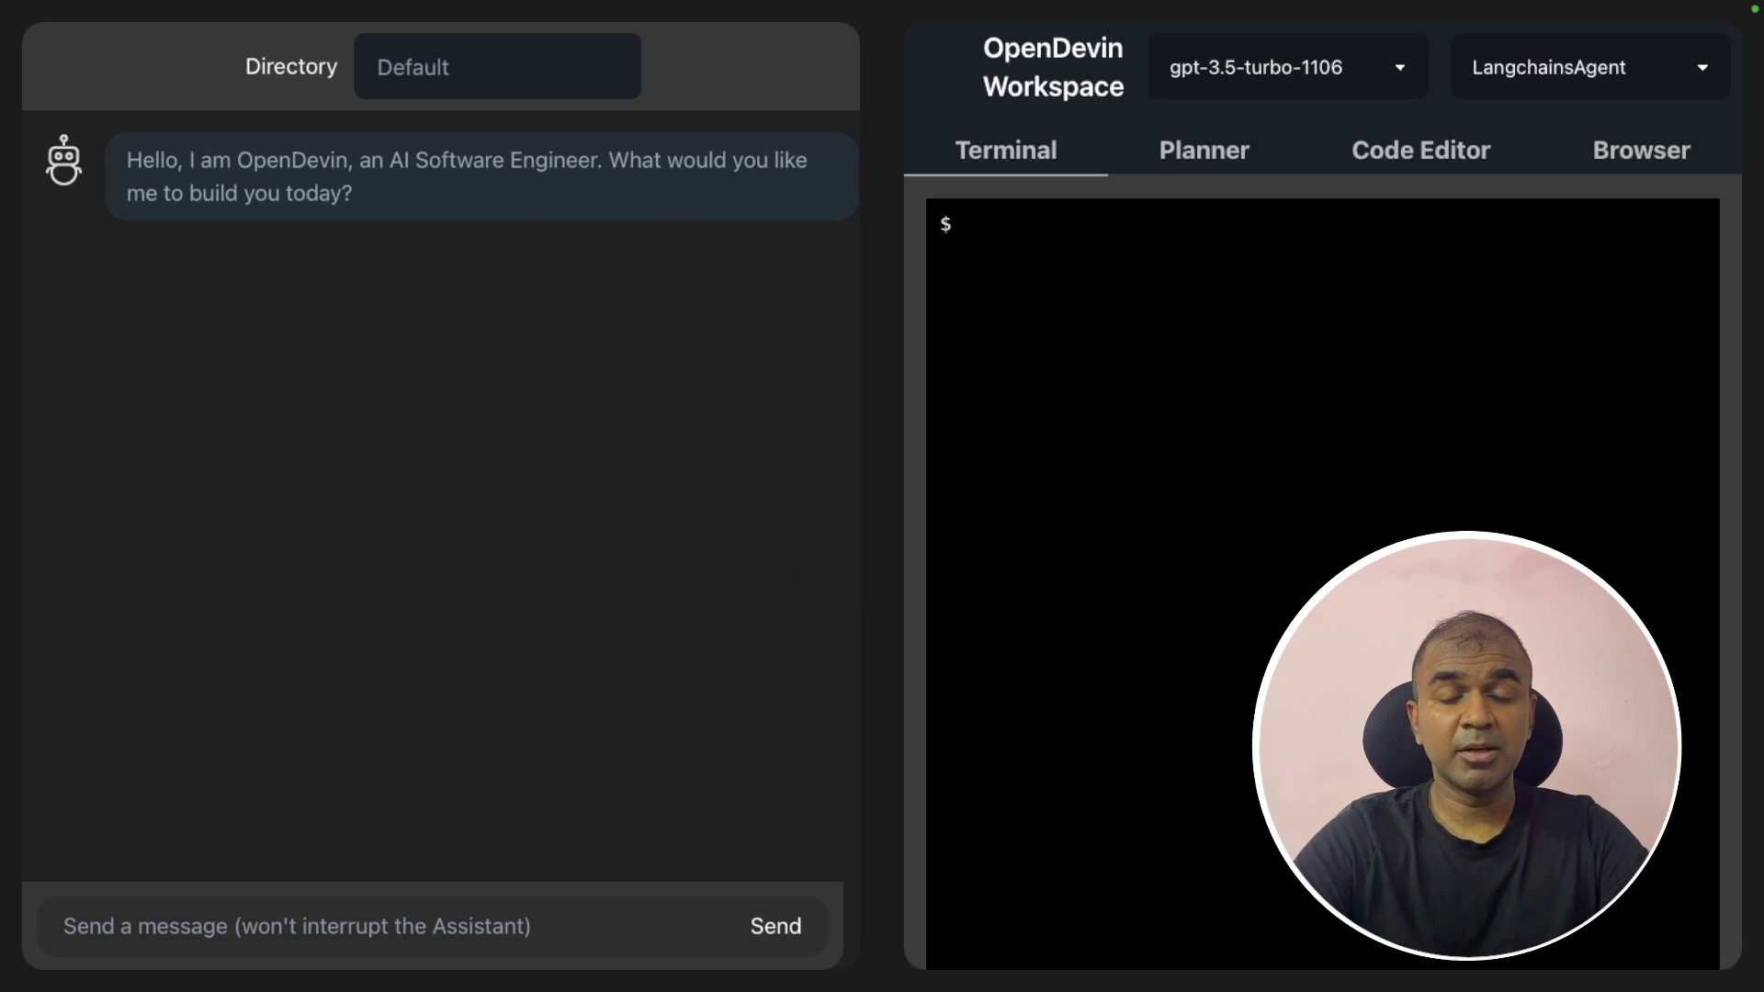
text(Create a python program to print first 50 numbers)
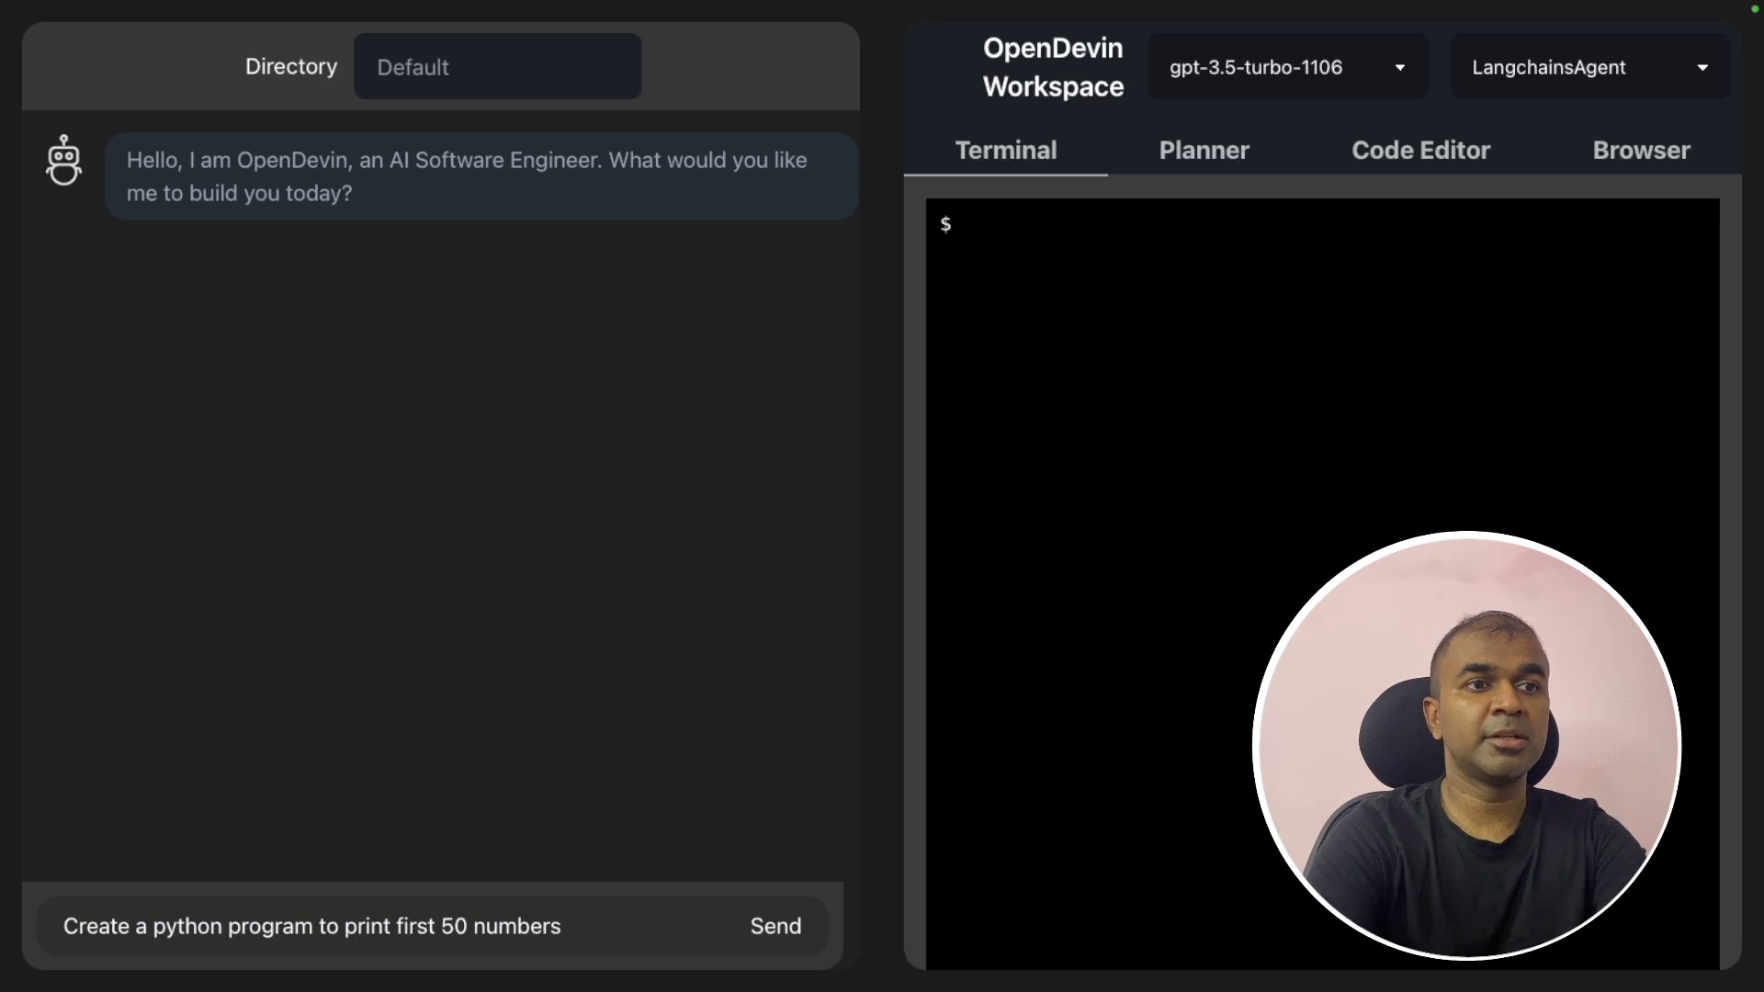
Step: Send 'Create a python program to print first 50 numbers' and note the numbers.py reply
key(Return)
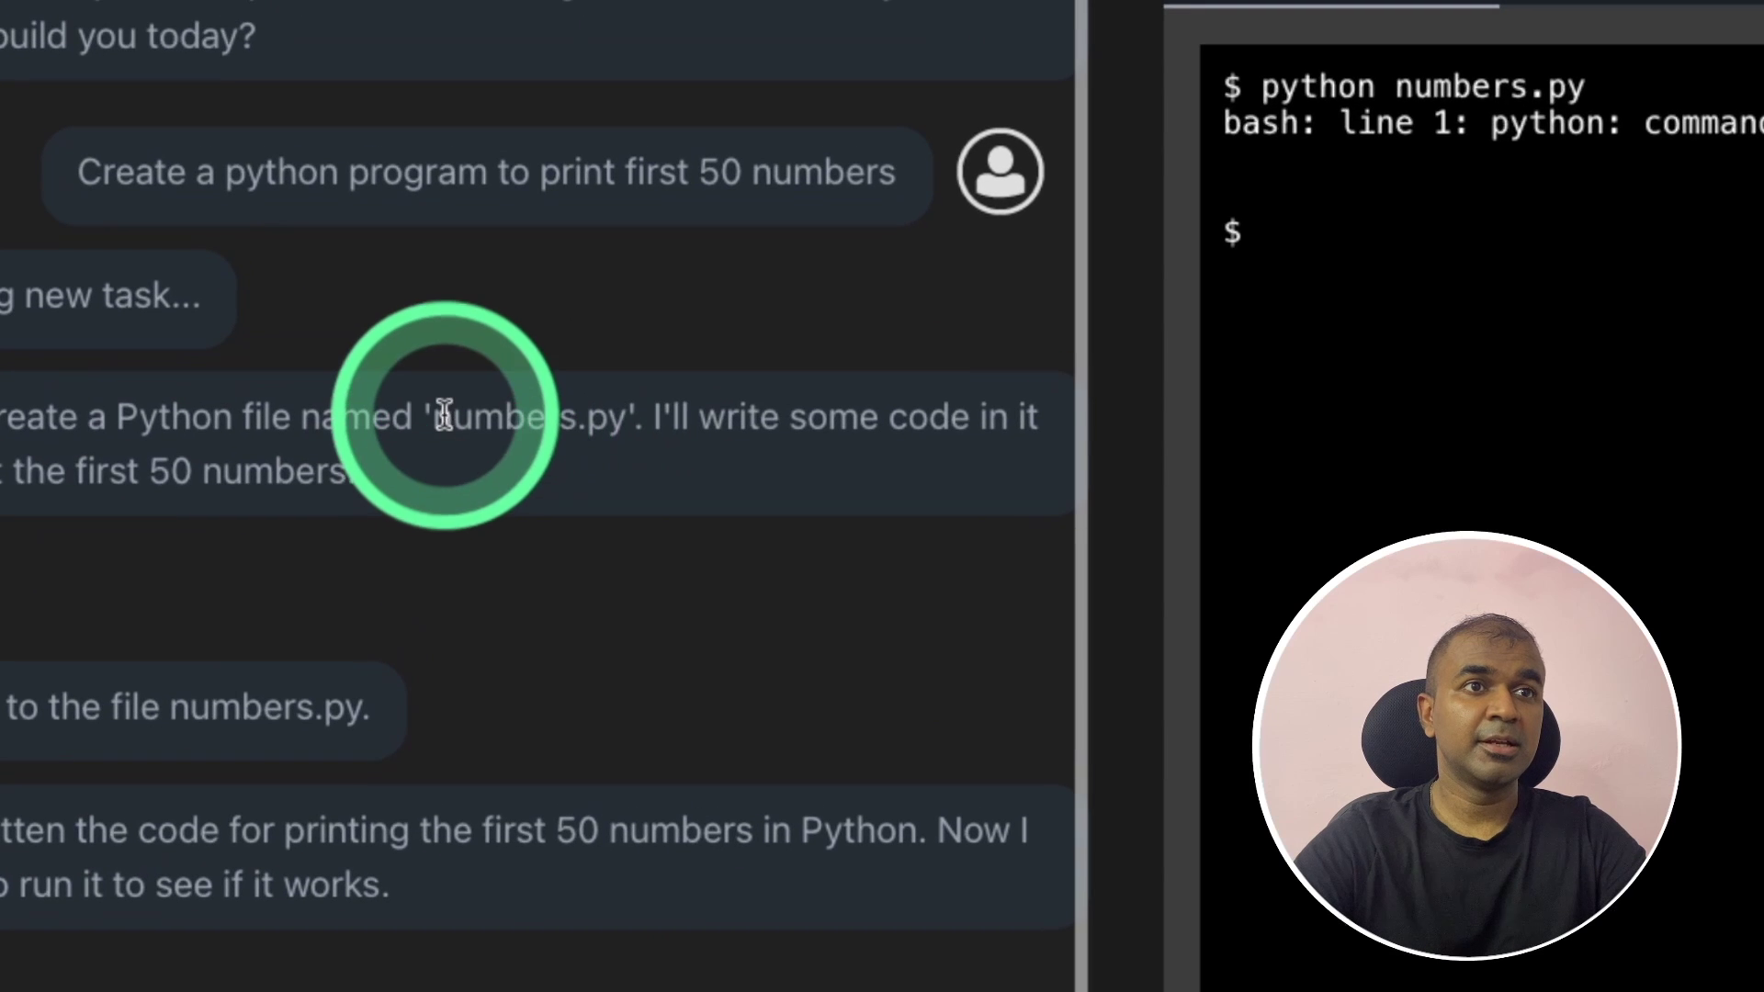
drag(434, 418, 627, 417)
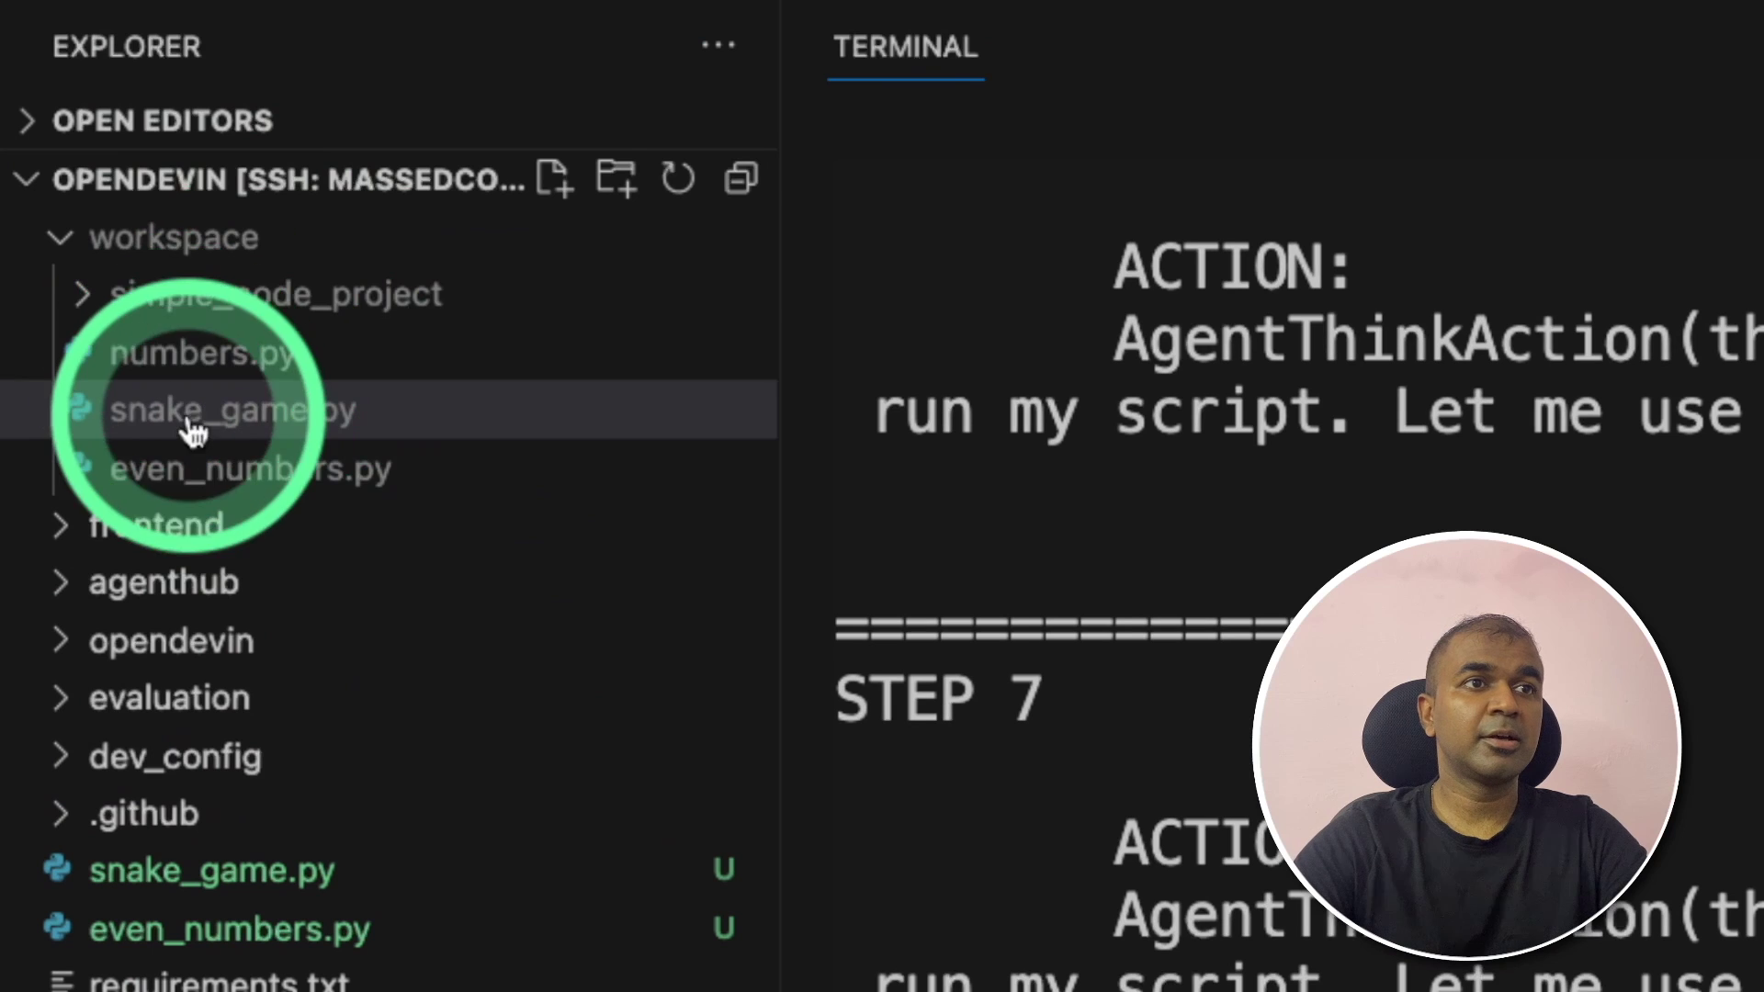
Step: Open workspace/numbers.py and select its two-line loop printing numbers to 50
click(203, 353)
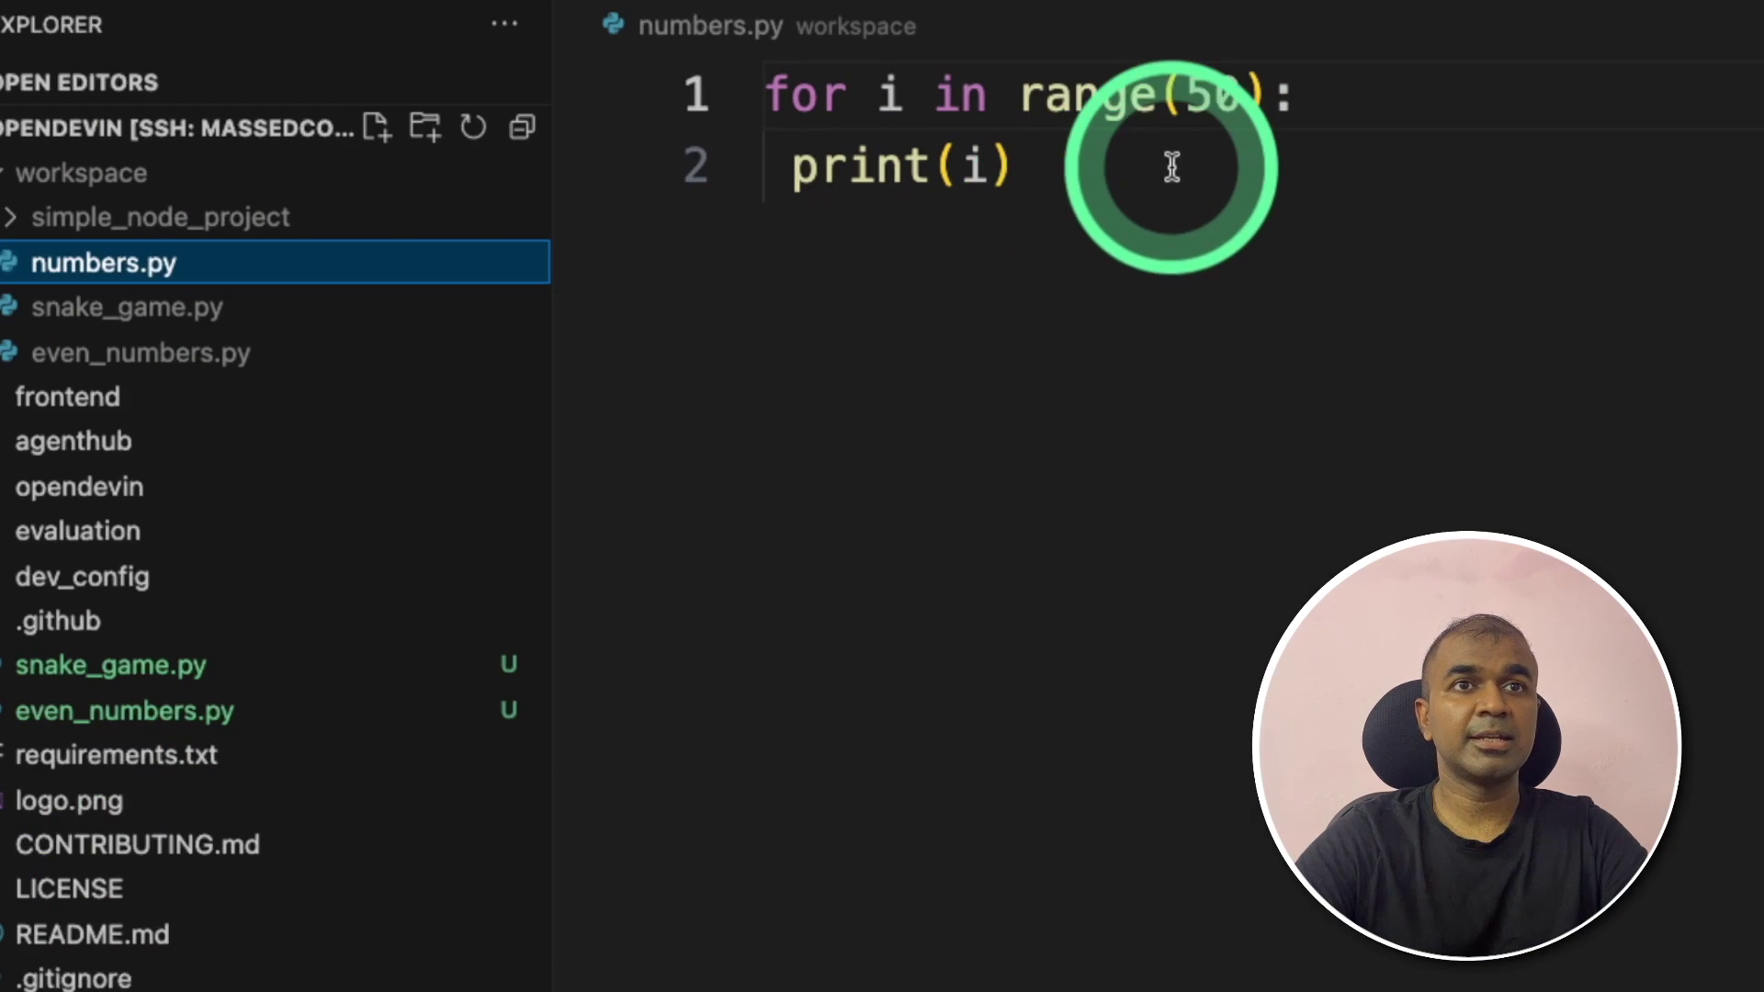
click(1084, 188)
drag(1085, 189, 731, 82)
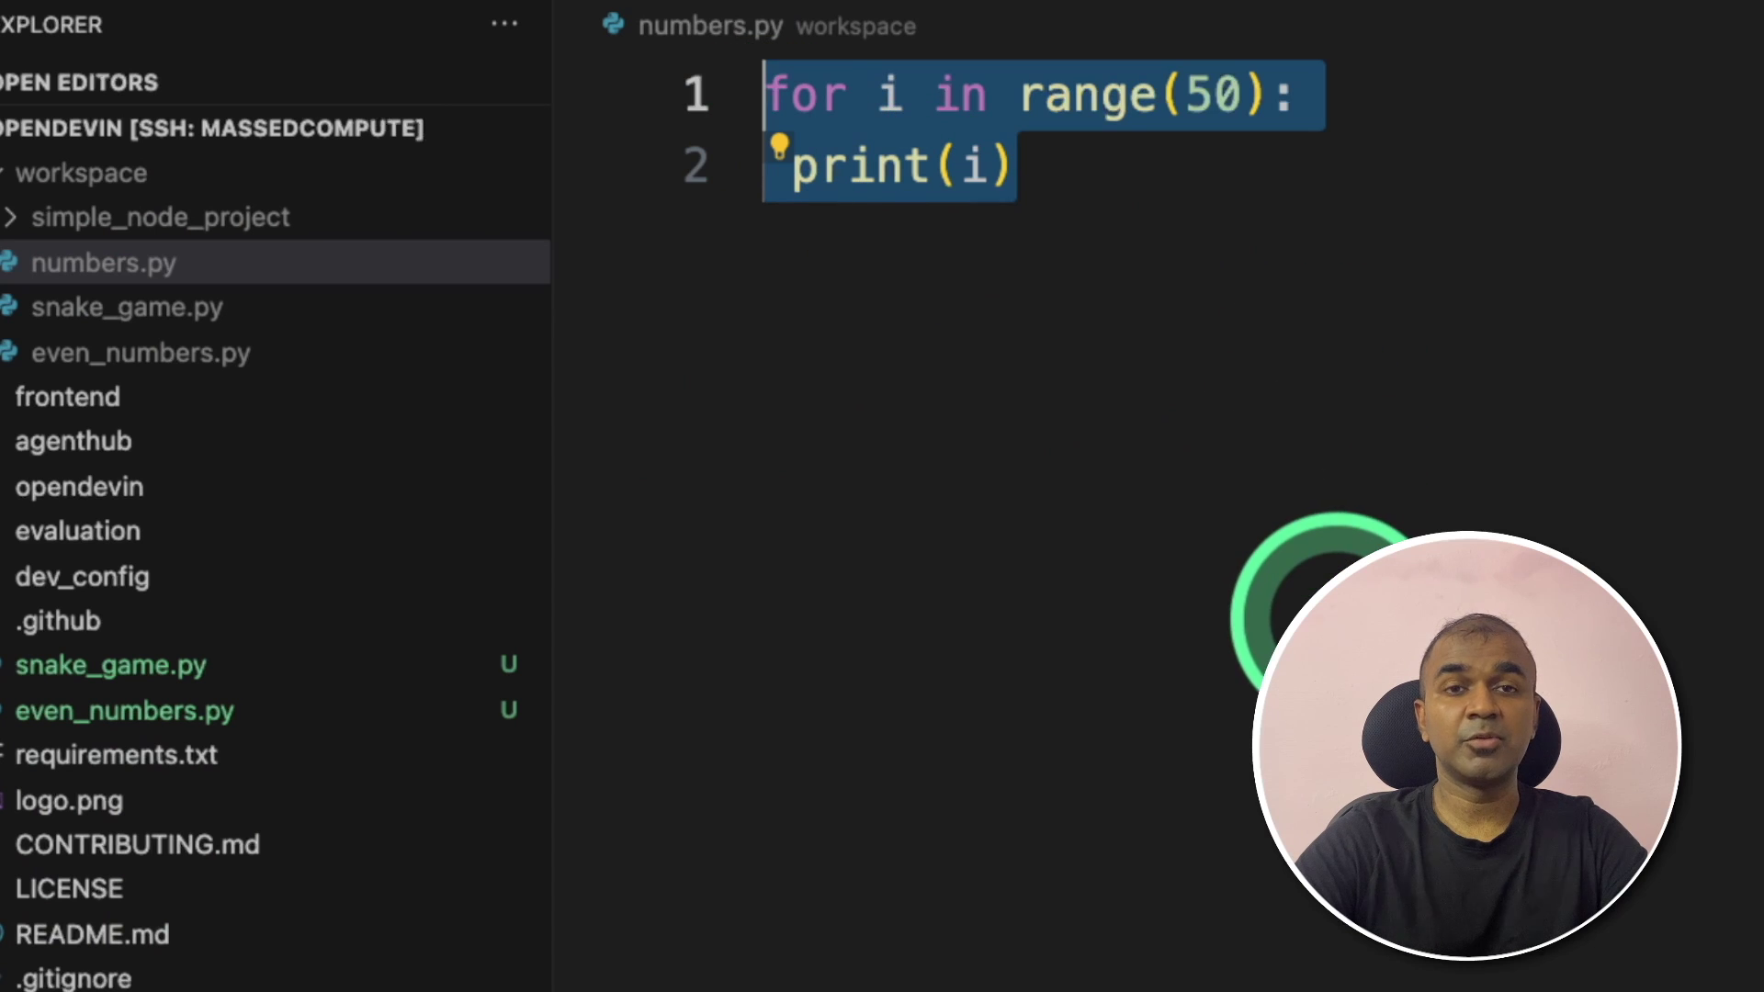